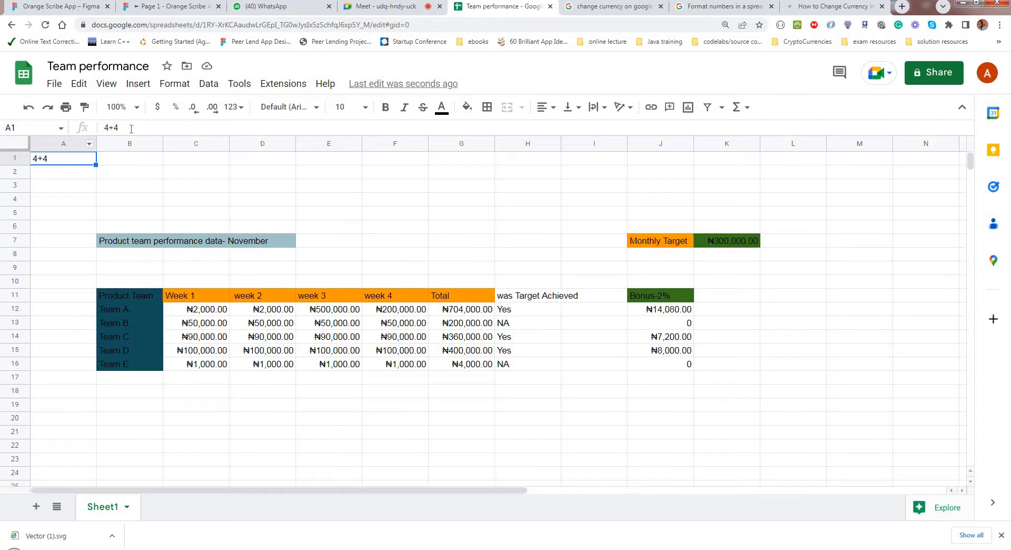
# Turn the plain text in cell A1 into the formula =4+4.
pyautogui.click(104, 127)
pyautogui.write('=')
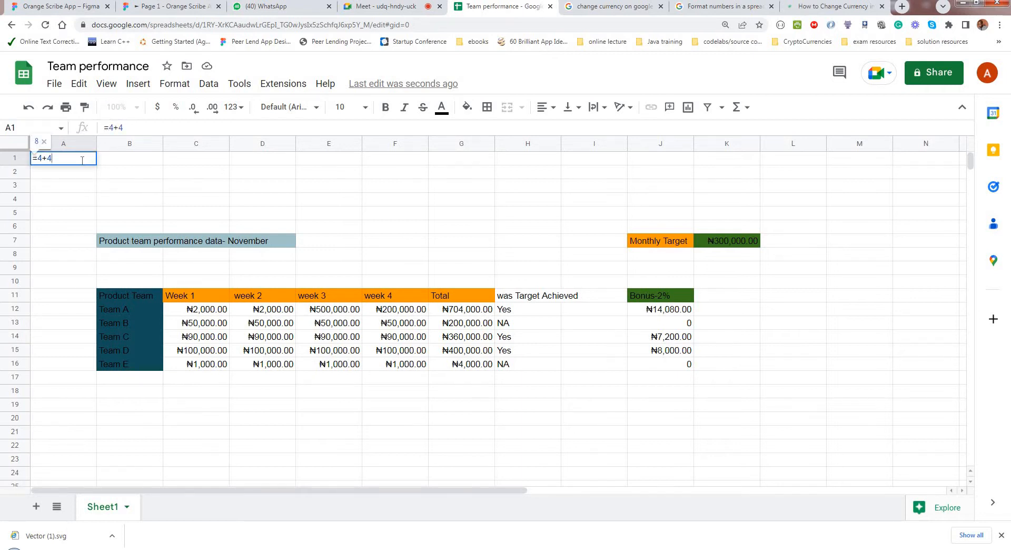
pyautogui.press('Return')
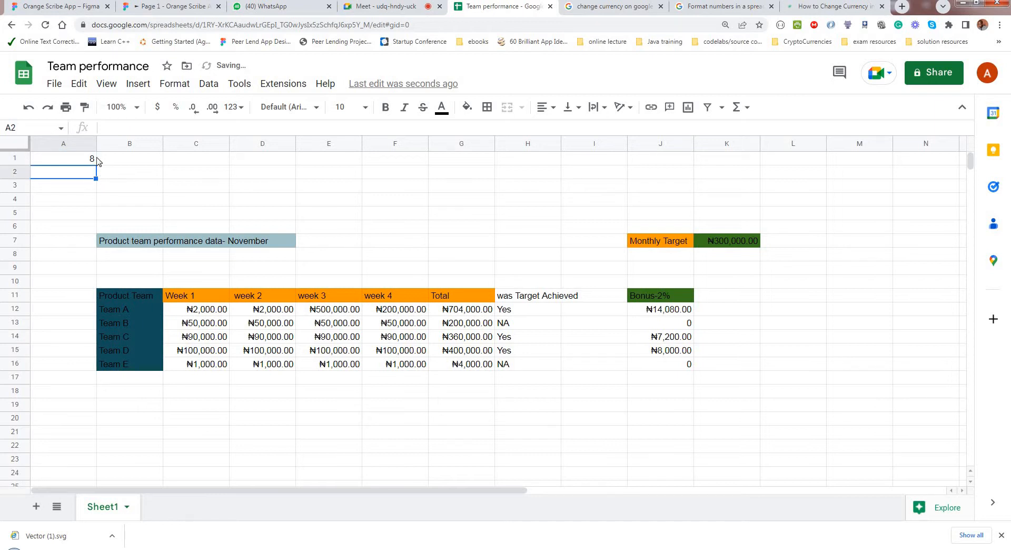
# Change the formula in cell A1 to =4*3.
pyautogui.click(92, 160)
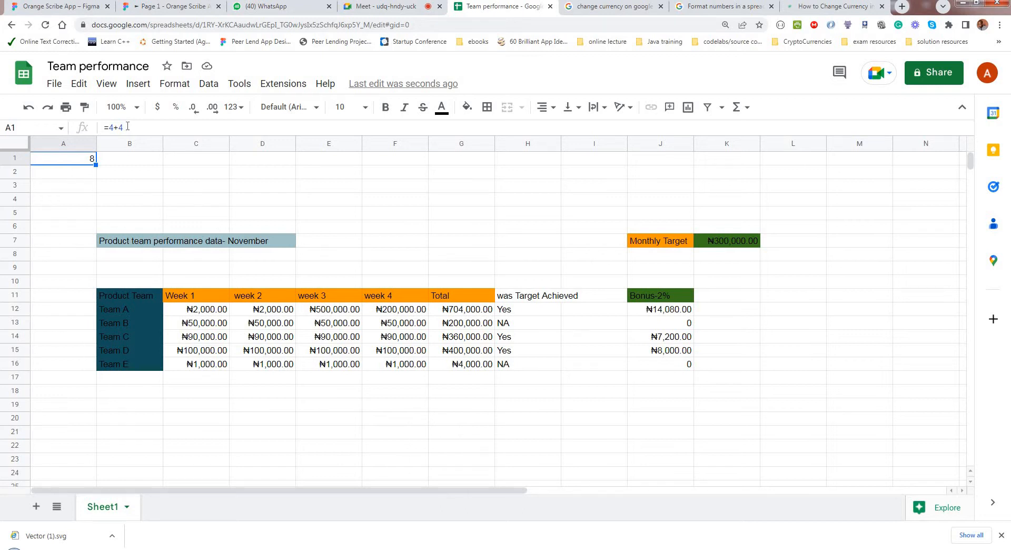
pyautogui.click(127, 127)
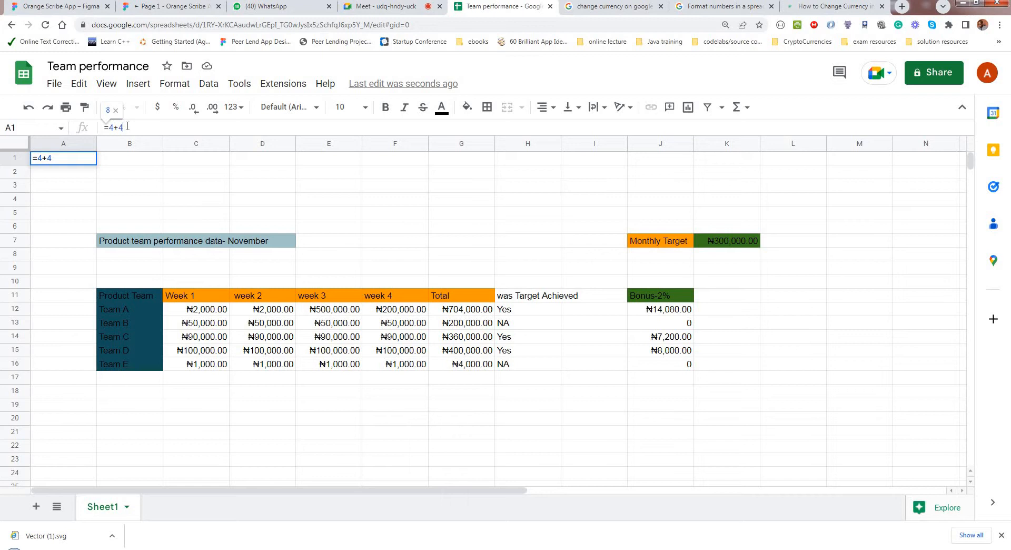
pyautogui.moveTo(127, 127); pyautogui.dragTo(109, 128)
pyautogui.write('4*')
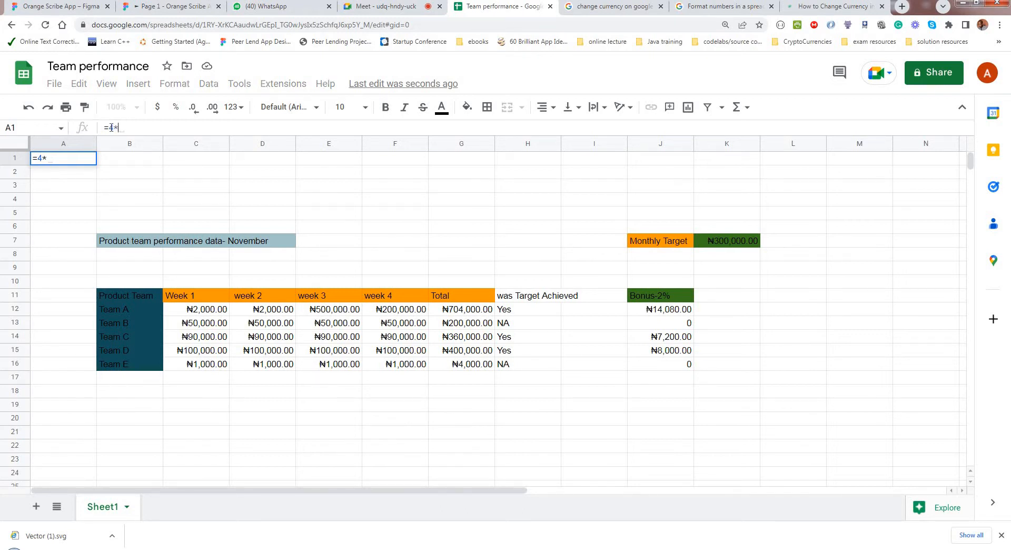
pyautogui.write('3')
pyautogui.press('Return')
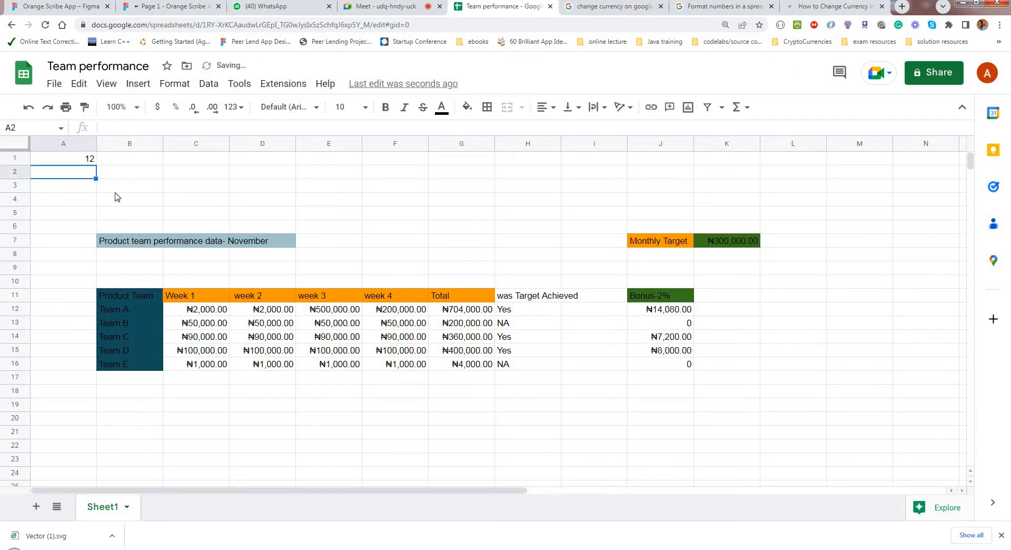
# Replace the formula in A1 with the value 2 and enter 4 in A2.
pyautogui.click(88, 158)
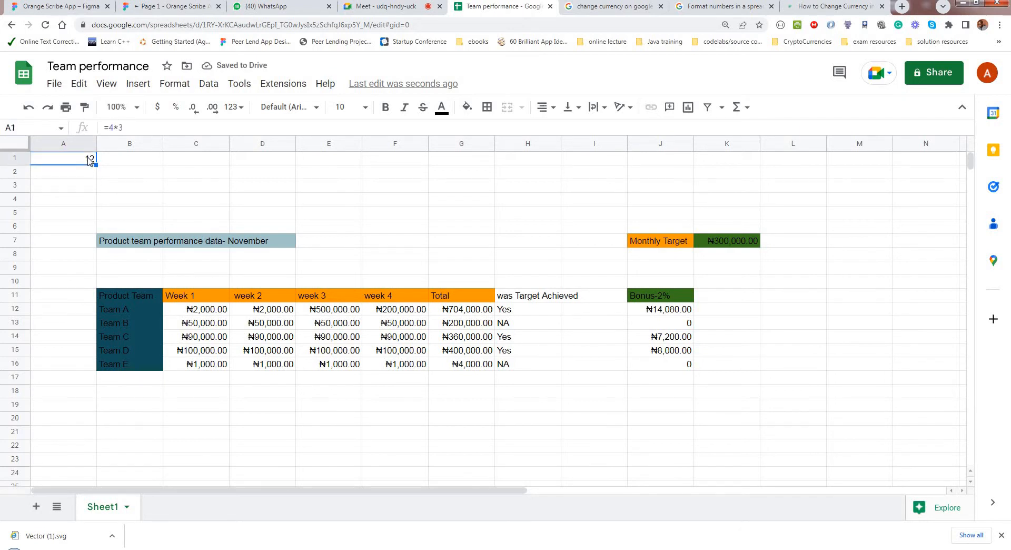
pyautogui.press('Delete')
pyautogui.write('2')
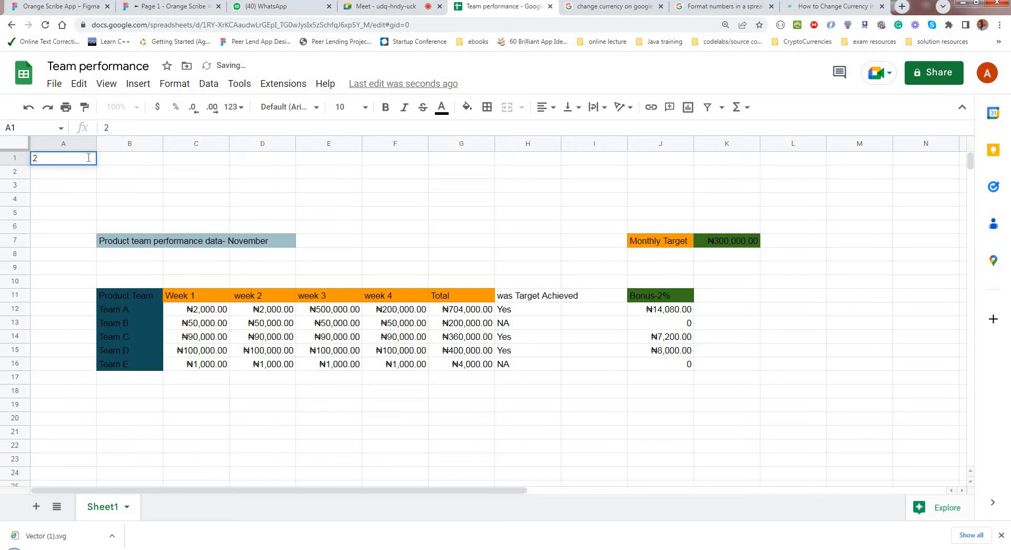
pyautogui.press('Return')
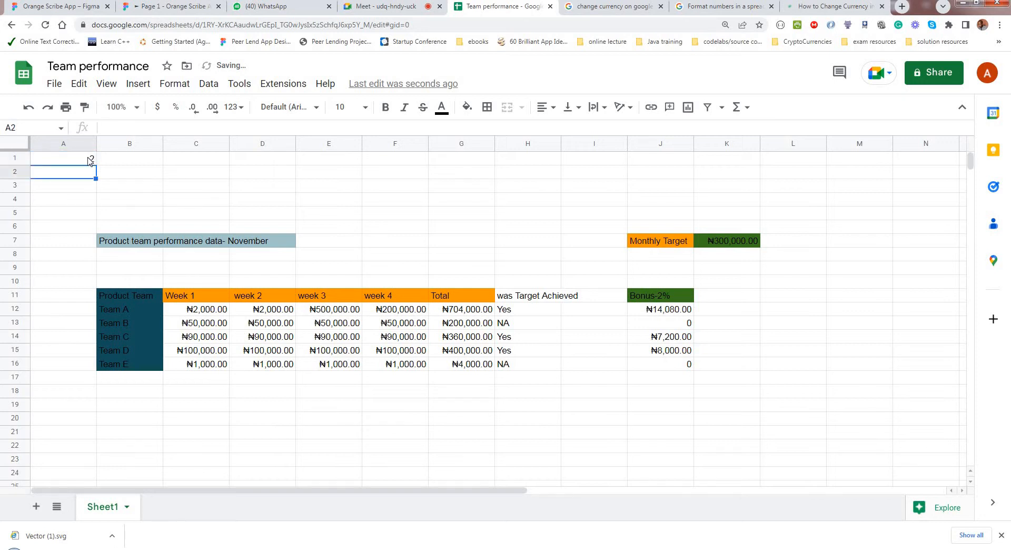
pyautogui.write('4')
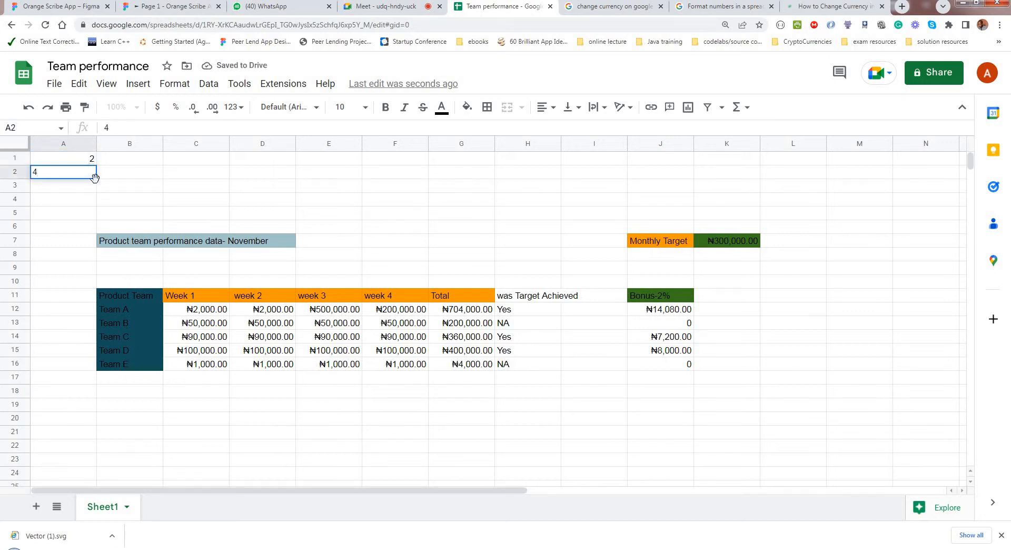
pyautogui.press('Return')
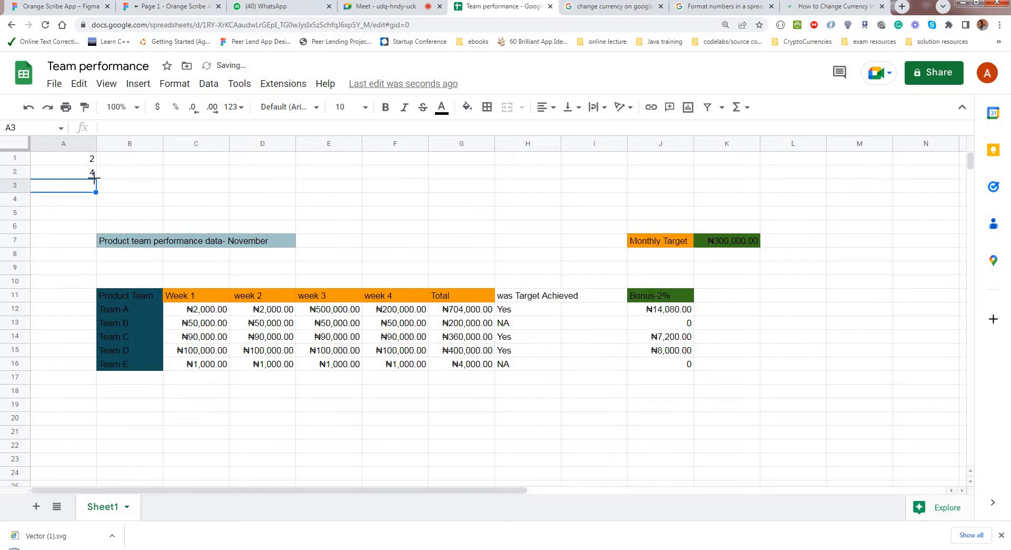
# Fill the value in A2 down the column through A7.
pyautogui.click(94, 177)
pyautogui.moveTo(95, 178); pyautogui.dragTo(95, 206)
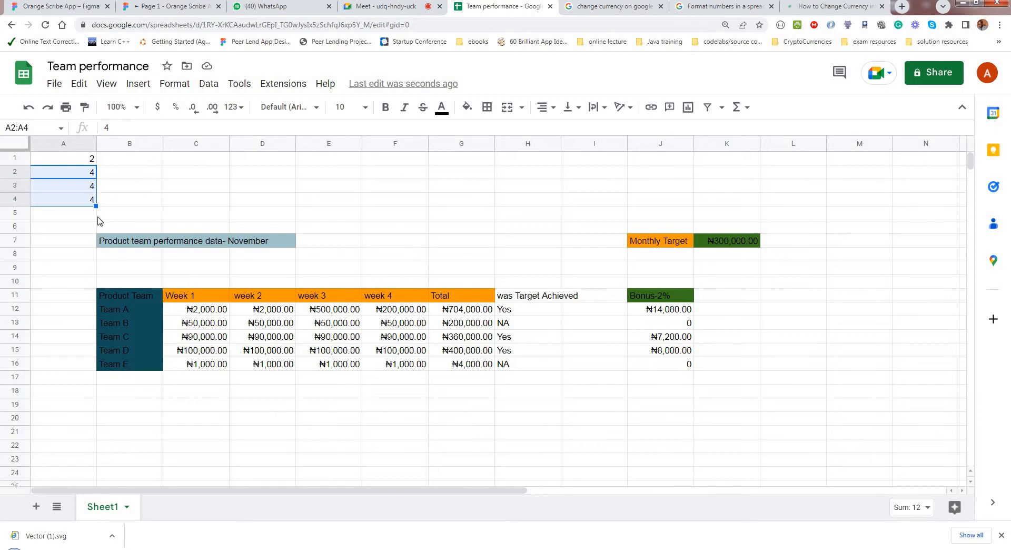
pyautogui.moveTo(95, 206); pyautogui.dragTo(96, 241)
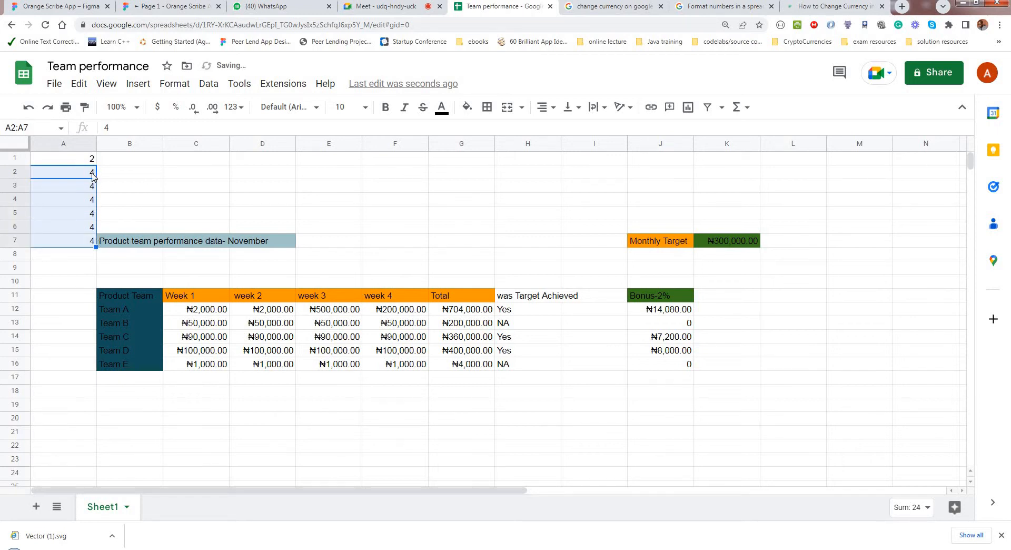
# Undo the last fill and clear all remaining test values from column A, including A1.
pyautogui.hotkey('ctrl', 'z')
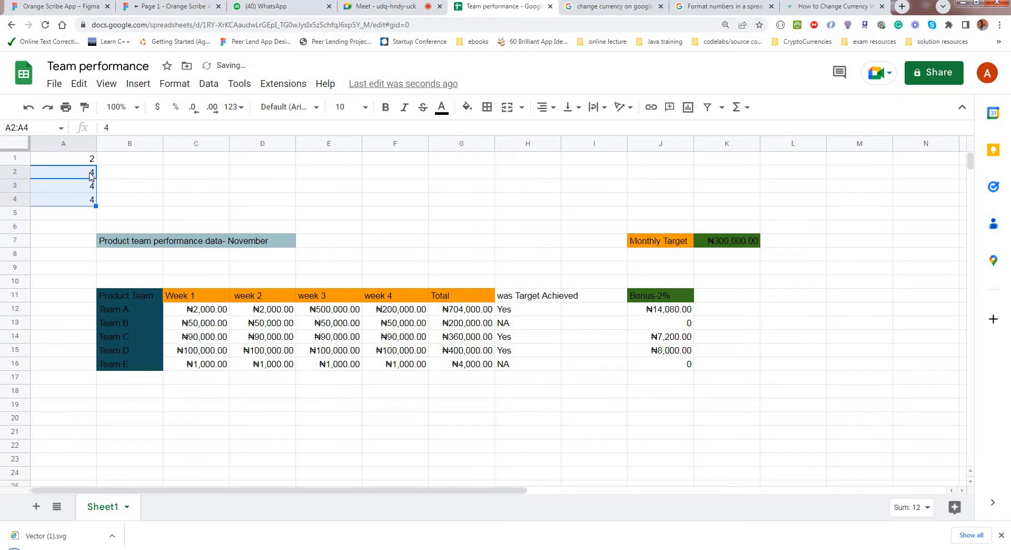
pyautogui.press('Delete')
pyautogui.click(90, 160)
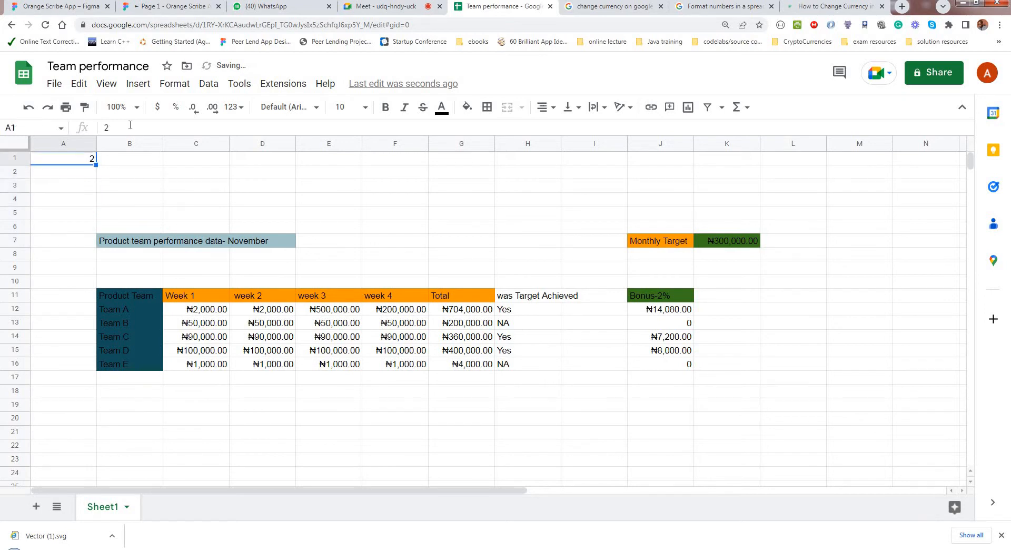
pyautogui.doubleClick(89, 158)
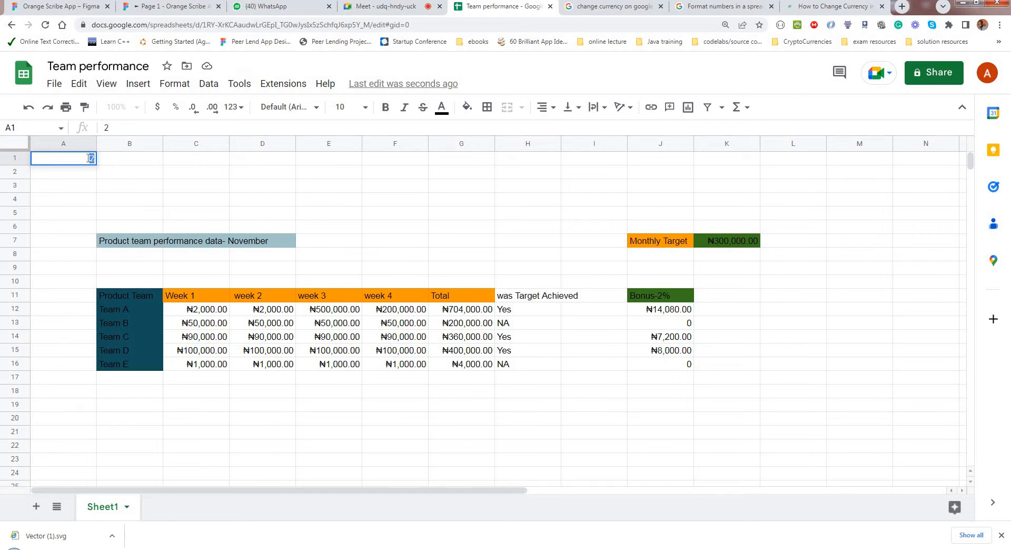
pyautogui.press('BackSpace')
pyautogui.click(128, 162)
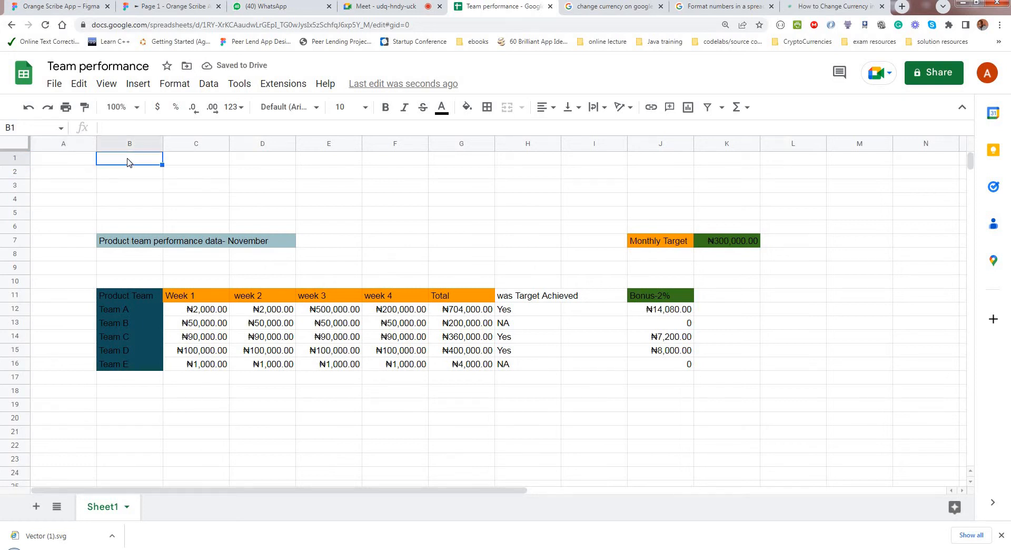
pyautogui.click(61, 161)
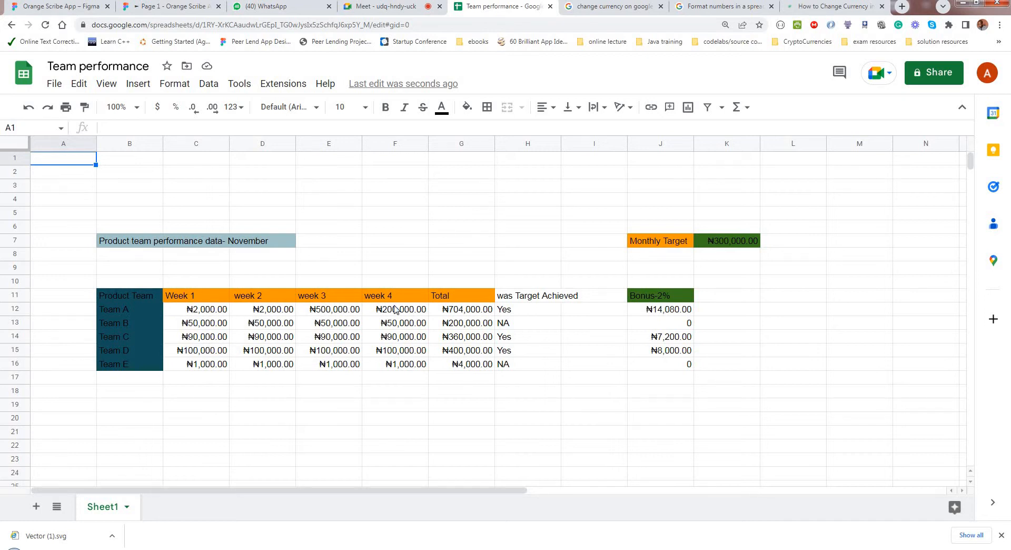
pyautogui.click(734, 247)
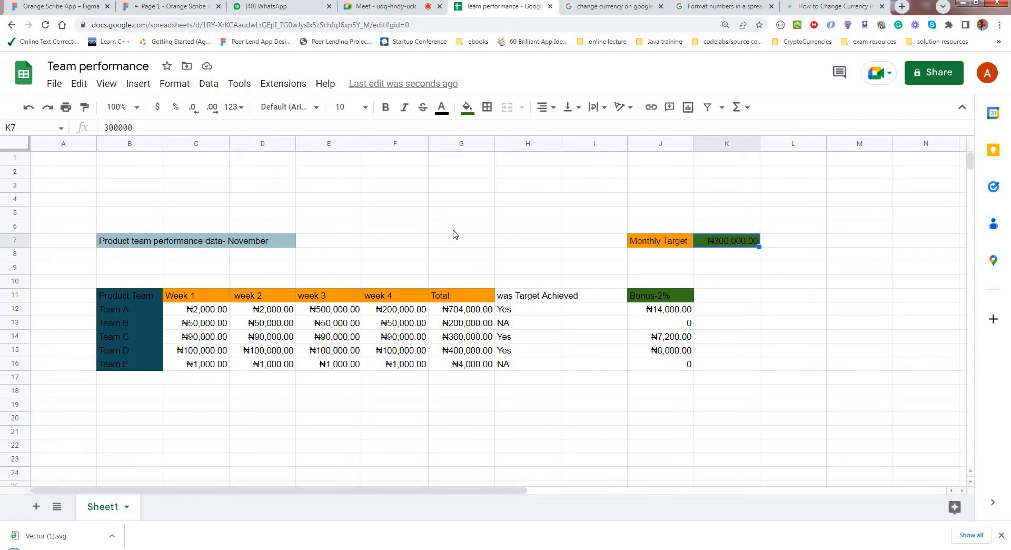
# Change the month in the merged table title in B7:D7 to October.
pyautogui.click(264, 243)
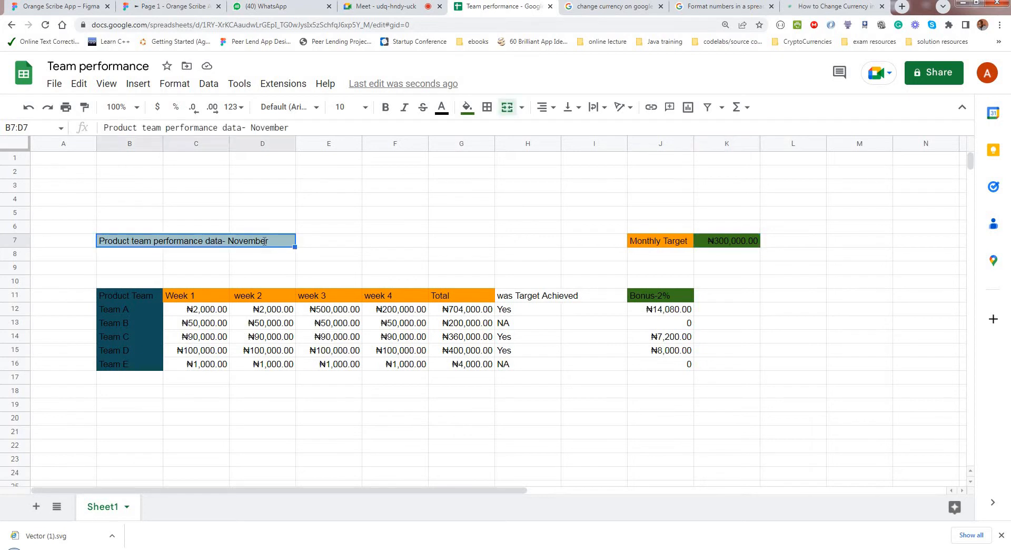
pyautogui.doubleClick(263, 243)
pyautogui.moveTo(264, 241); pyautogui.dragTo(224, 239)
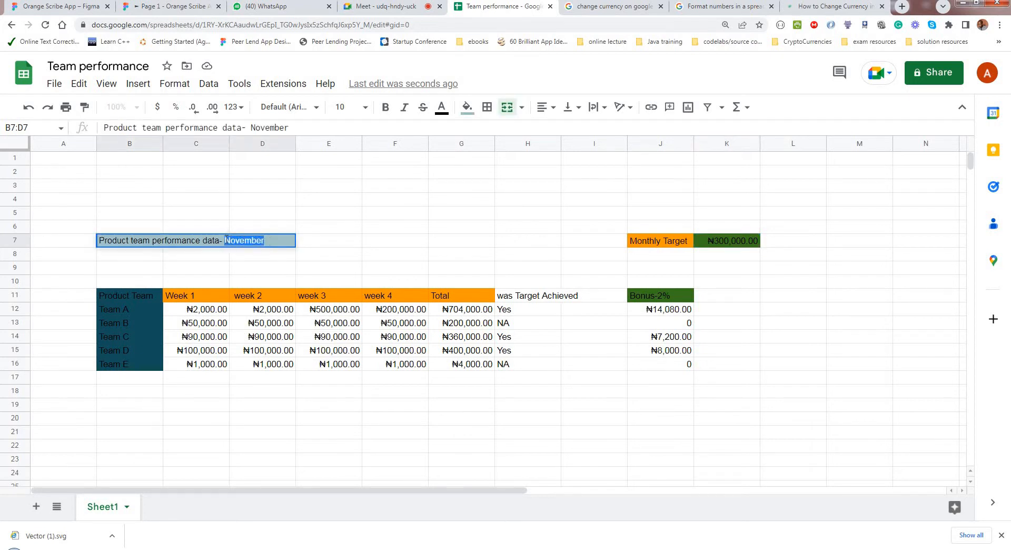
pyautogui.write('O')
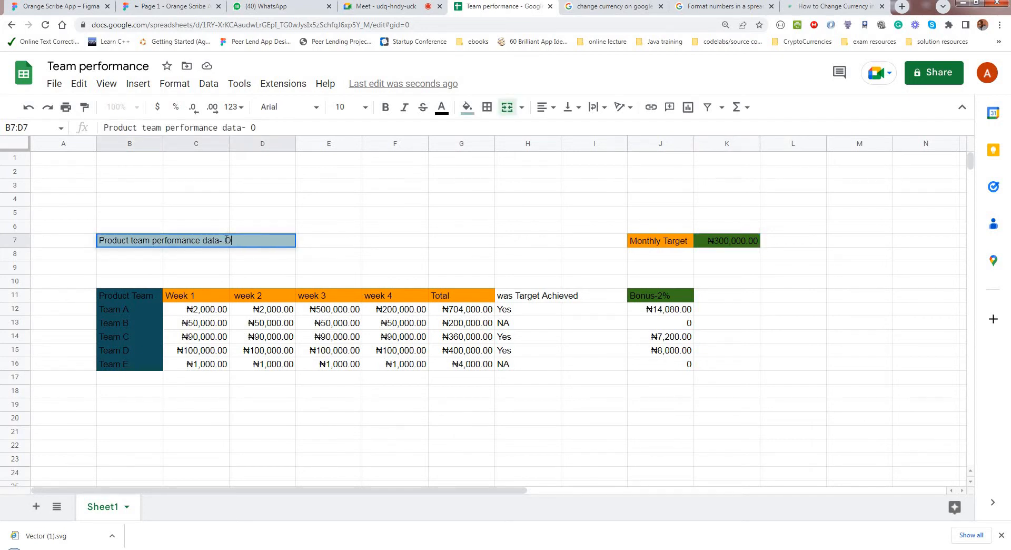
pyautogui.write('ctober')
pyautogui.press('Return')
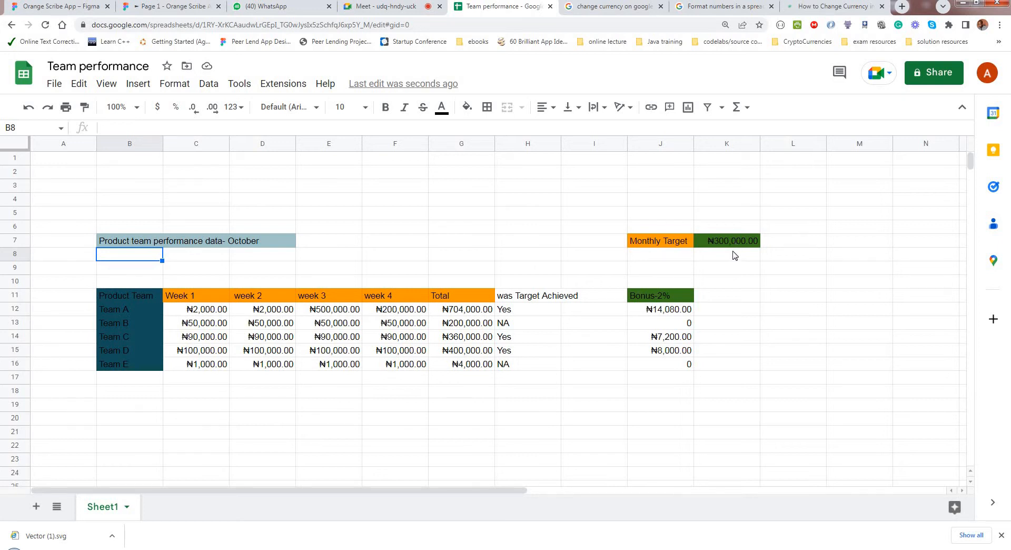
pyautogui.click(131, 314)
pyautogui.click(131, 324)
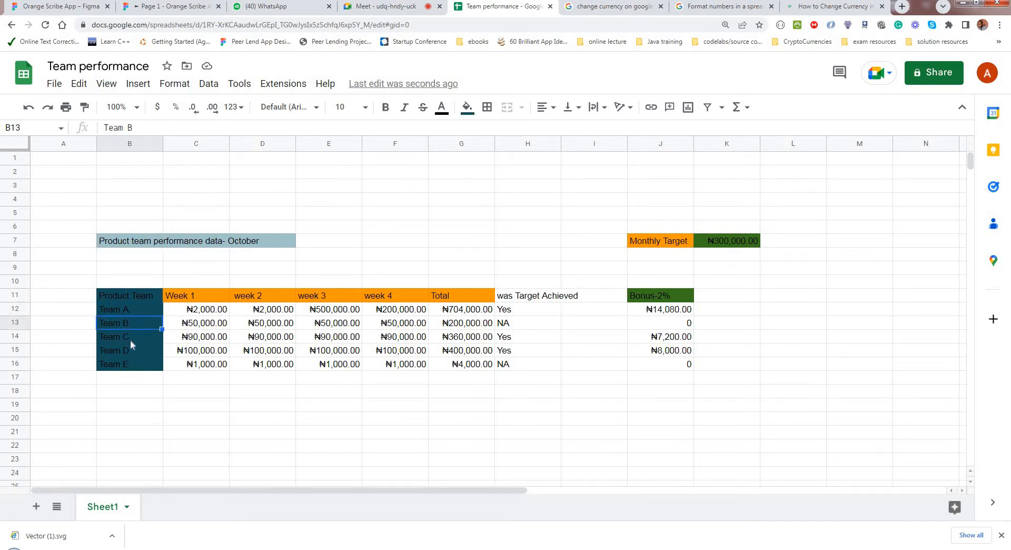
pyautogui.click(129, 340)
pyautogui.click(127, 348)
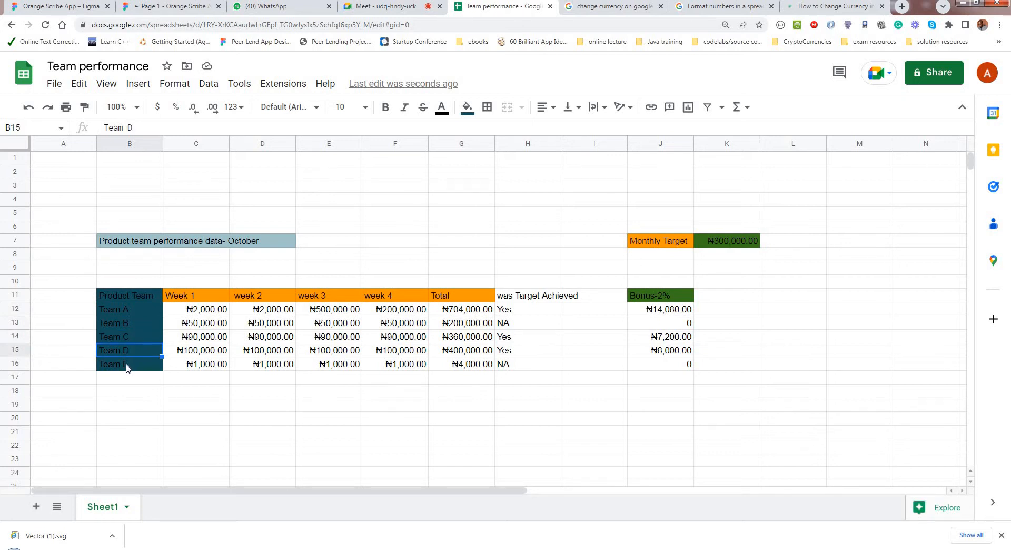
pyautogui.click(129, 365)
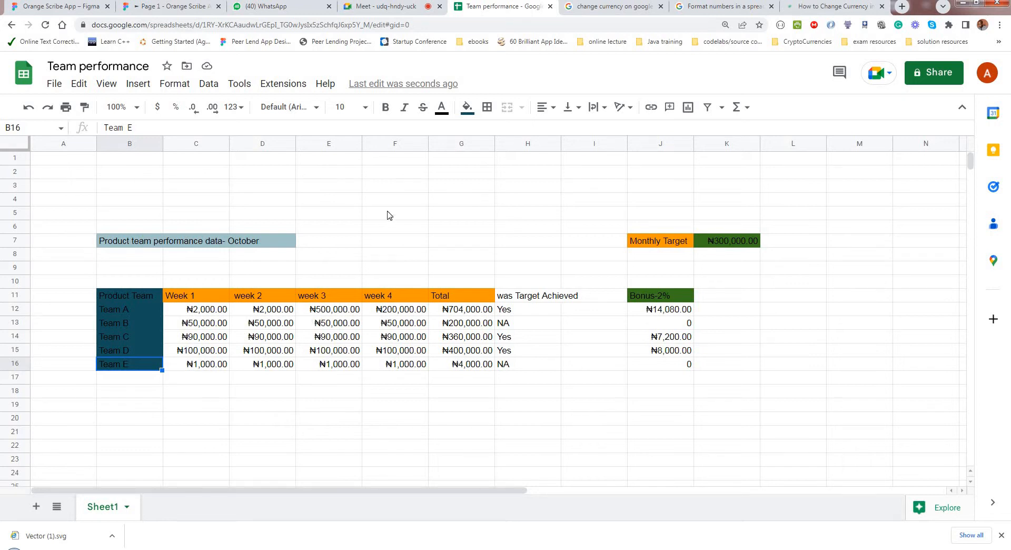
# Apply the Nigerian Naira custom currency format to the empty cell F5.
pyautogui.click(176, 85)
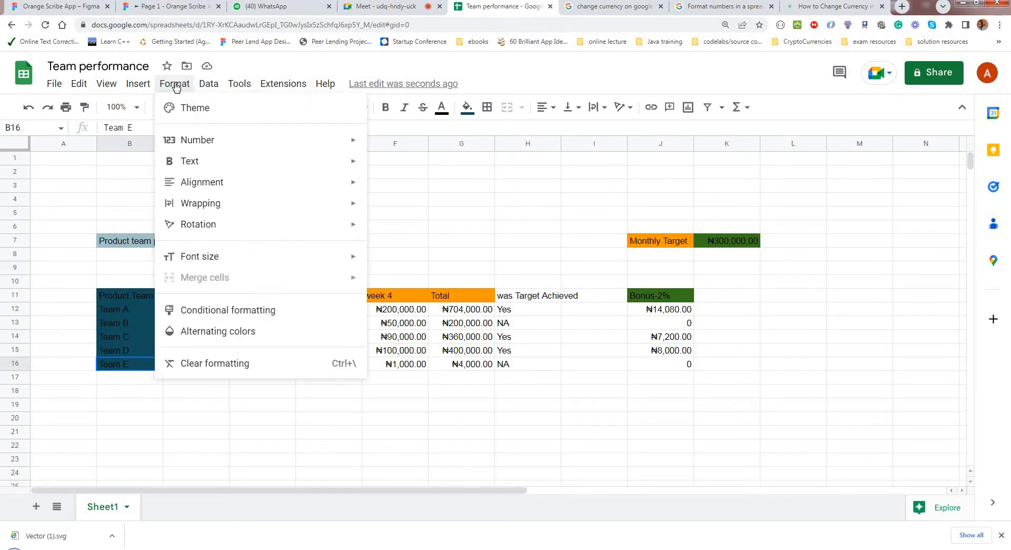
pyautogui.click(413, 218)
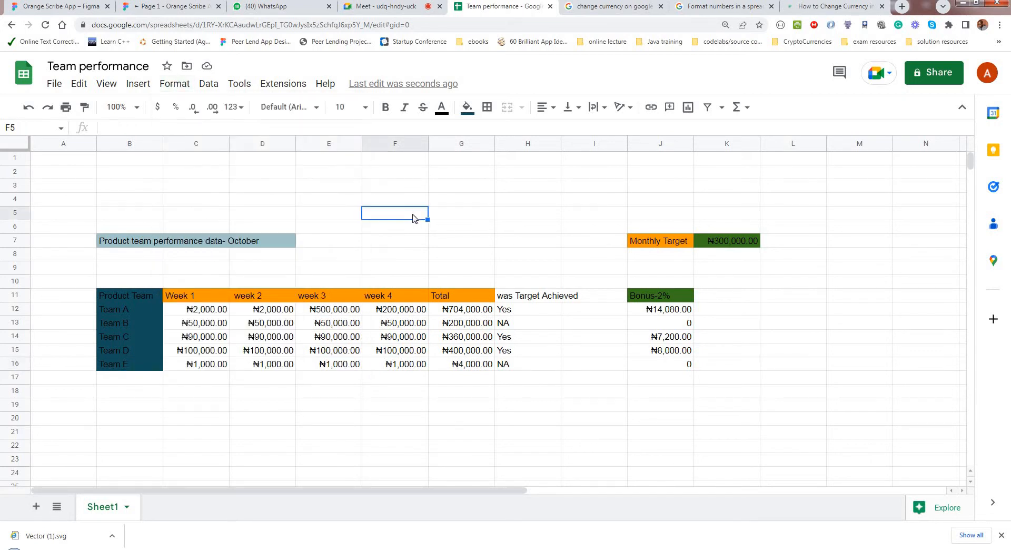
pyautogui.click(174, 86)
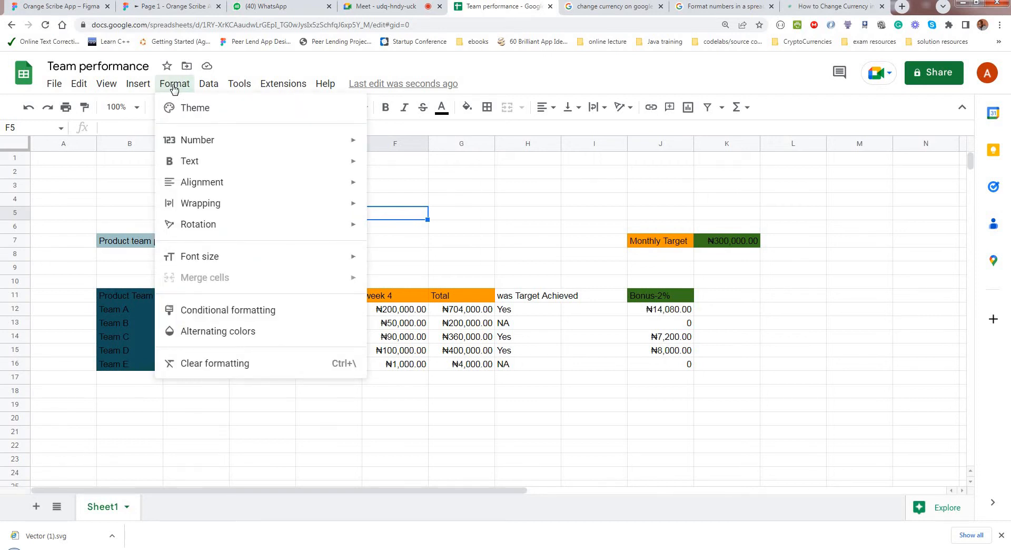
pyautogui.moveTo(219, 141)
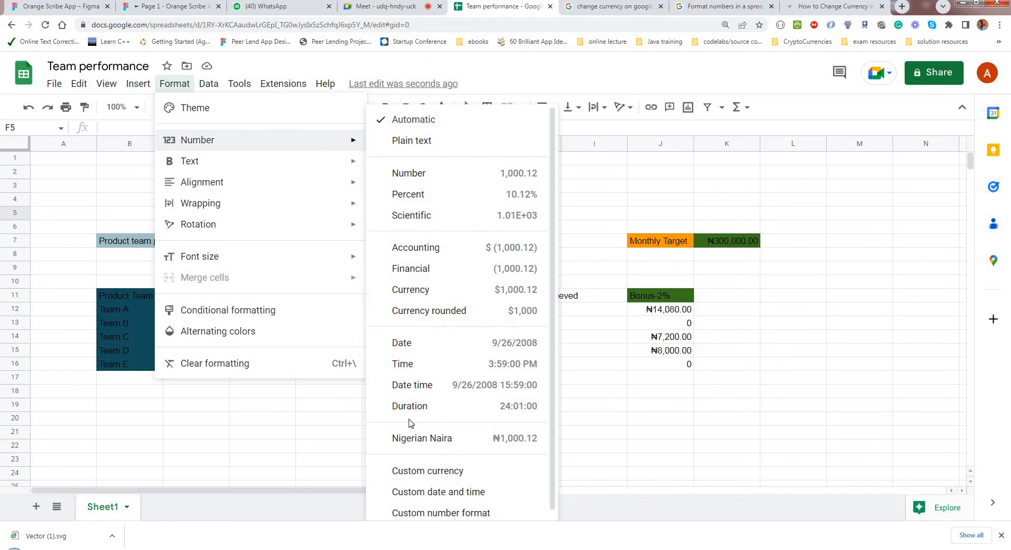
pyautogui.click(433, 471)
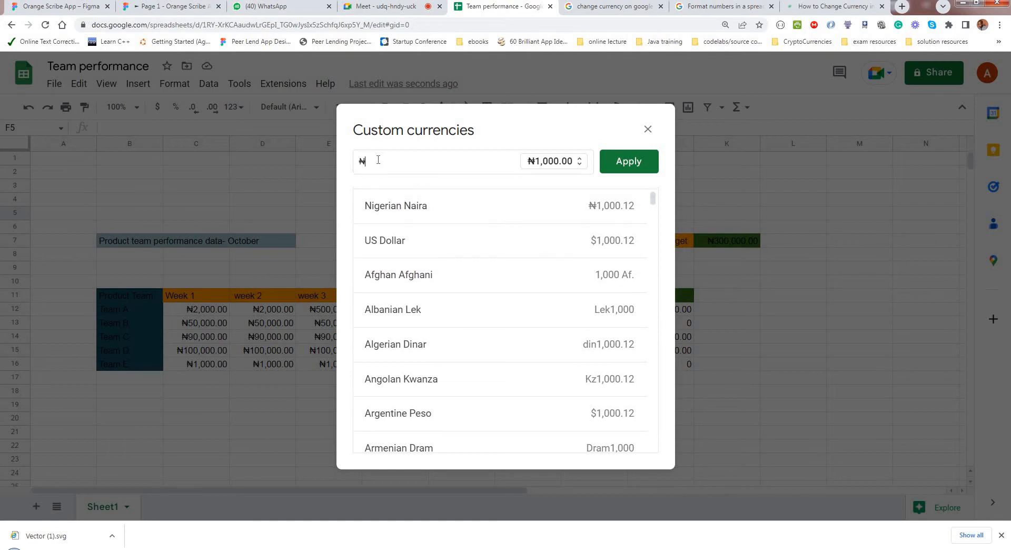
pyautogui.press('BackSpace')
pyautogui.write('ni')
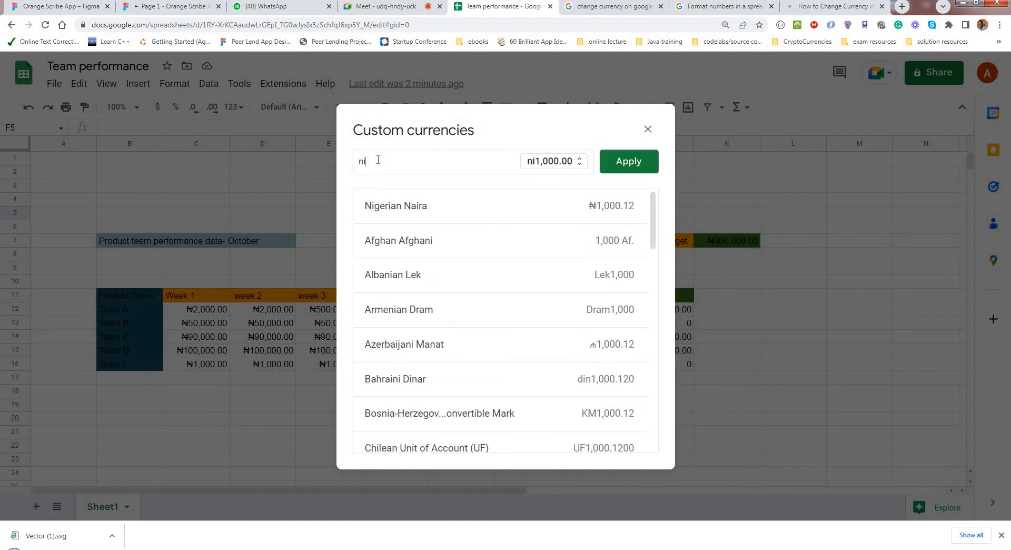
pyautogui.click(397, 206)
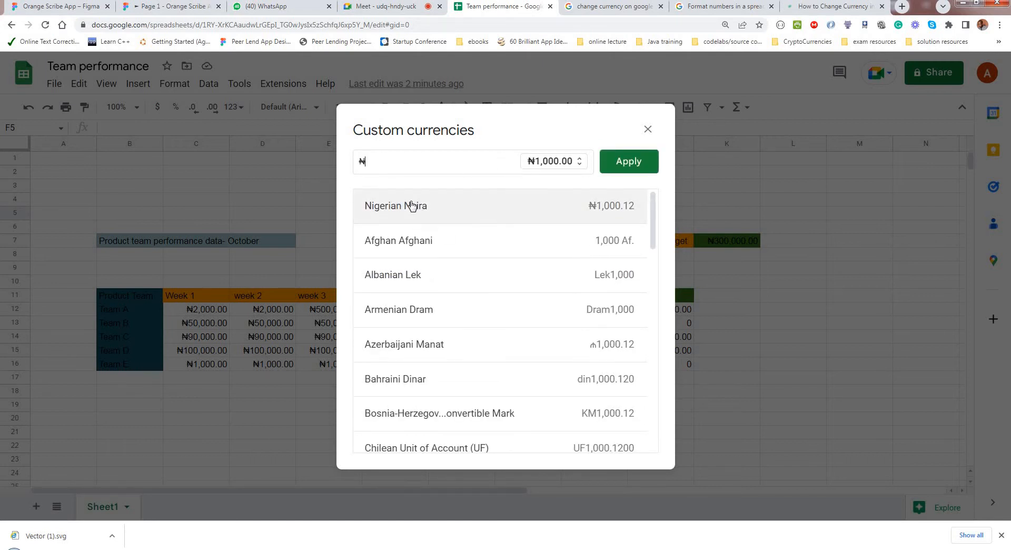
pyautogui.click(633, 166)
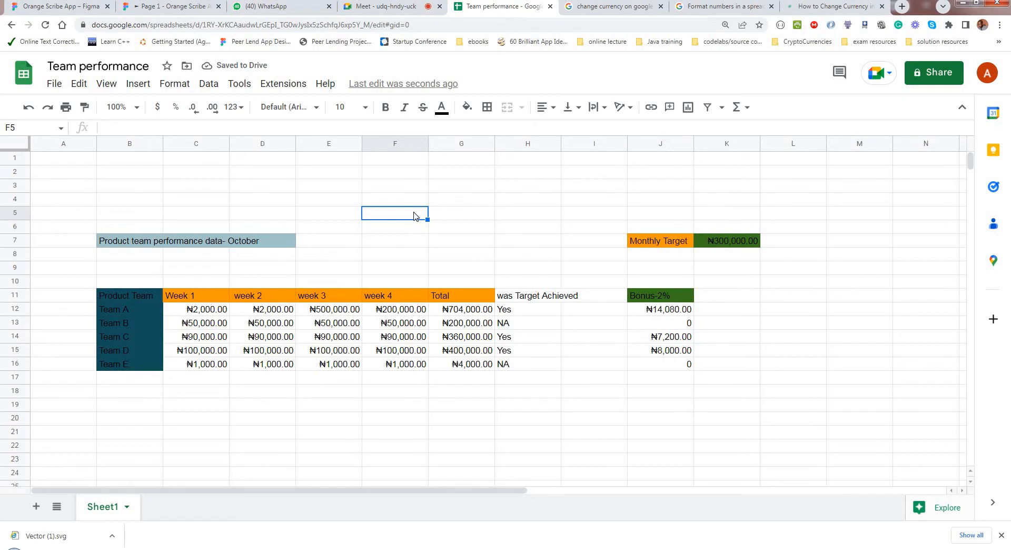
pyautogui.click(417, 233)
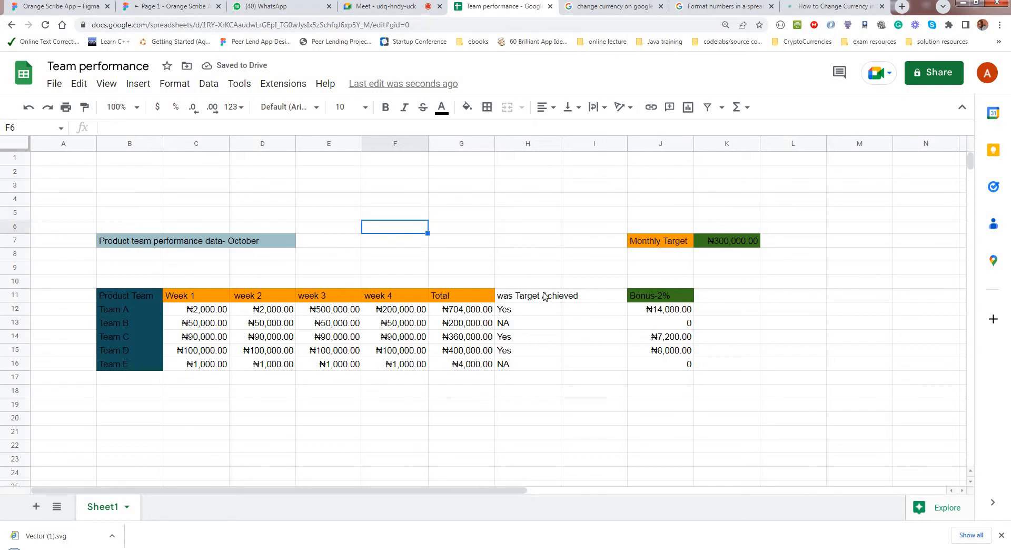
# Examine the target header, Team A's weekly amounts, the monthly target and the formulas for Total, target achieved and bonus.
pyautogui.moveTo(545, 296); pyautogui.dragTo(587, 297)
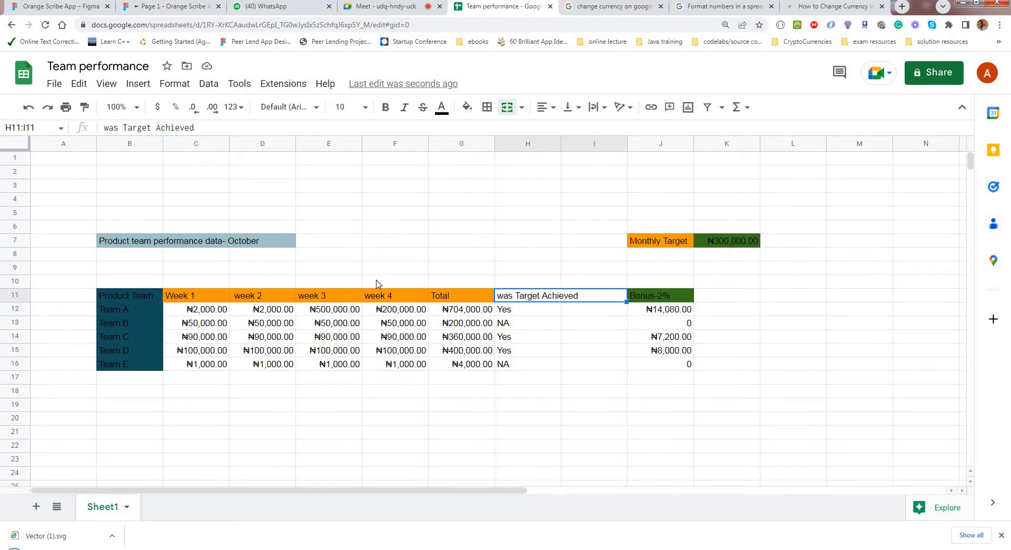
pyautogui.click(207, 311)
pyautogui.doubleClick(209, 312)
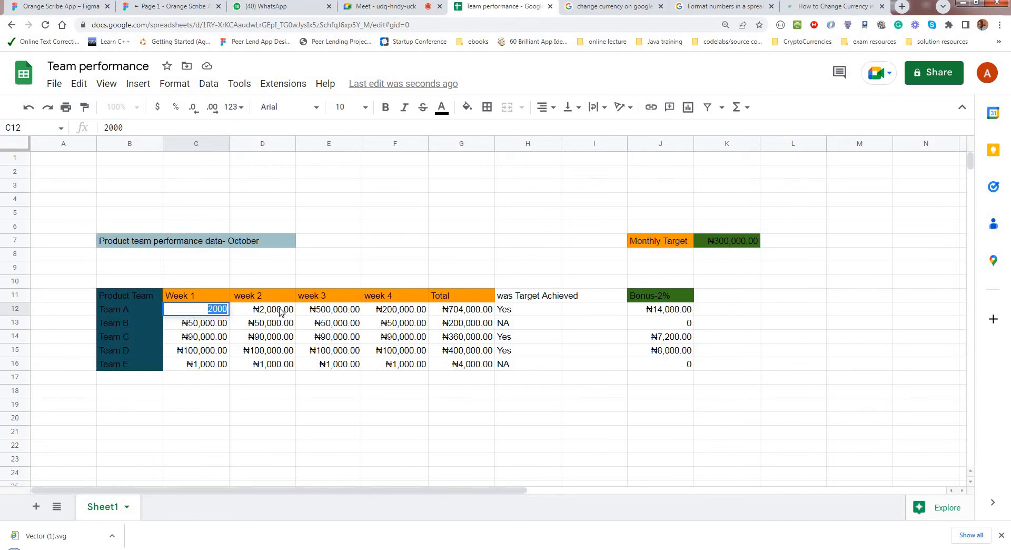
pyautogui.click(280, 313)
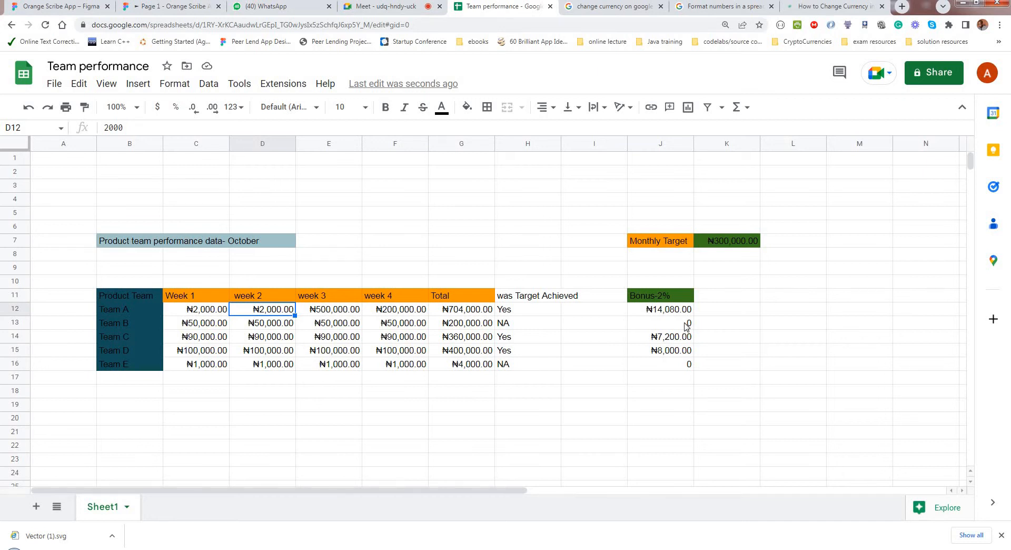
pyautogui.click(460, 323)
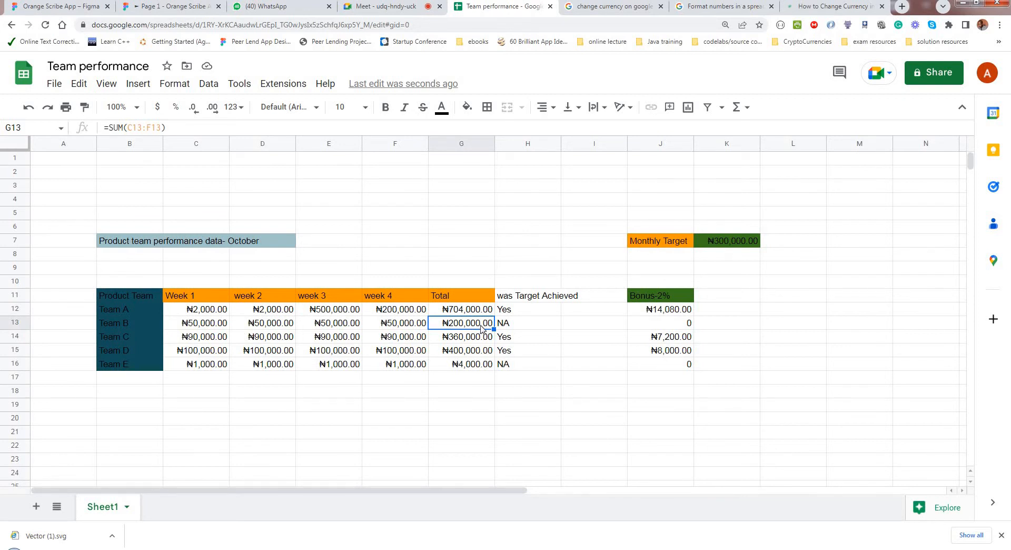
pyautogui.click(735, 245)
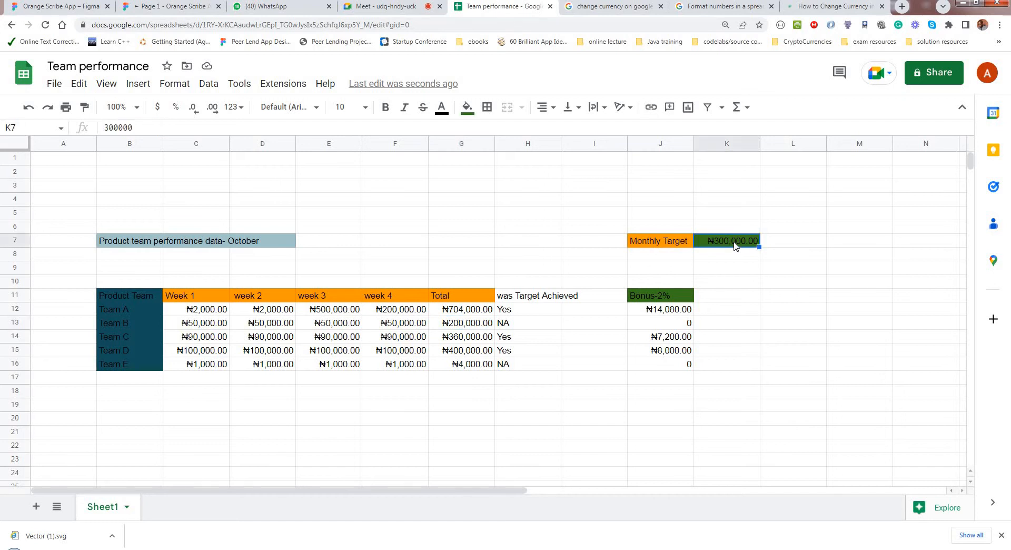
pyautogui.click(470, 368)
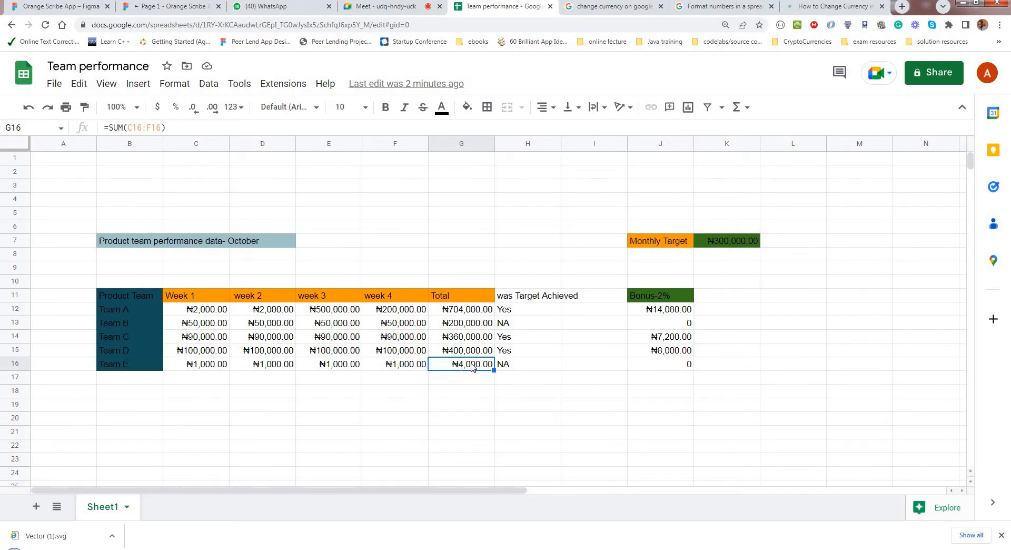
pyautogui.click(509, 369)
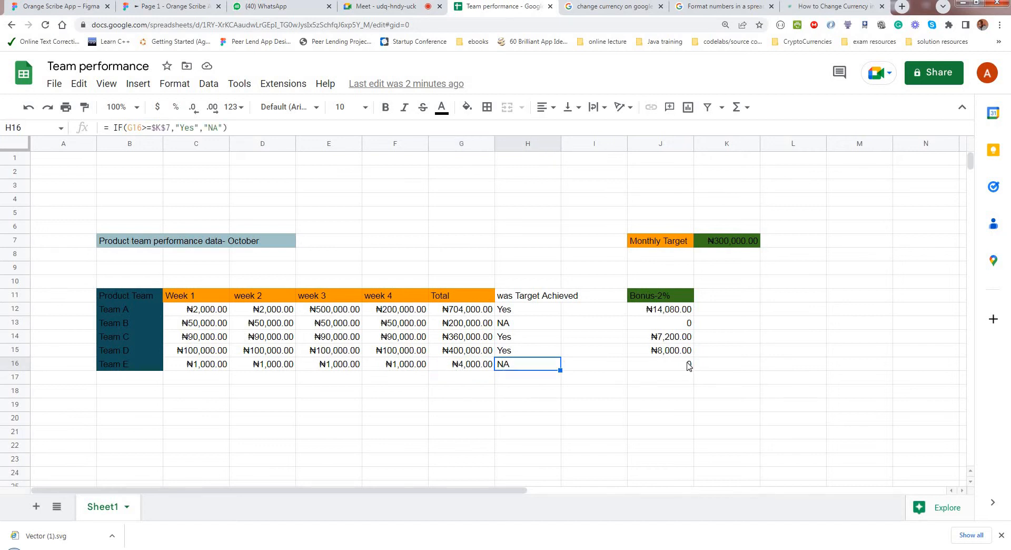
pyautogui.click(688, 367)
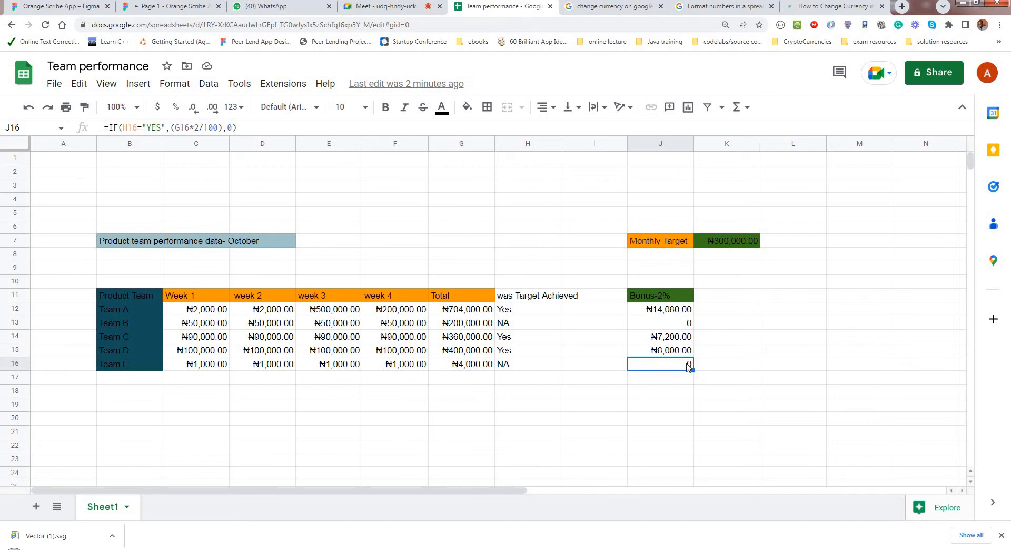
# Clear the Total formulas for all five teams in G12:G16.
pyautogui.click(466, 312)
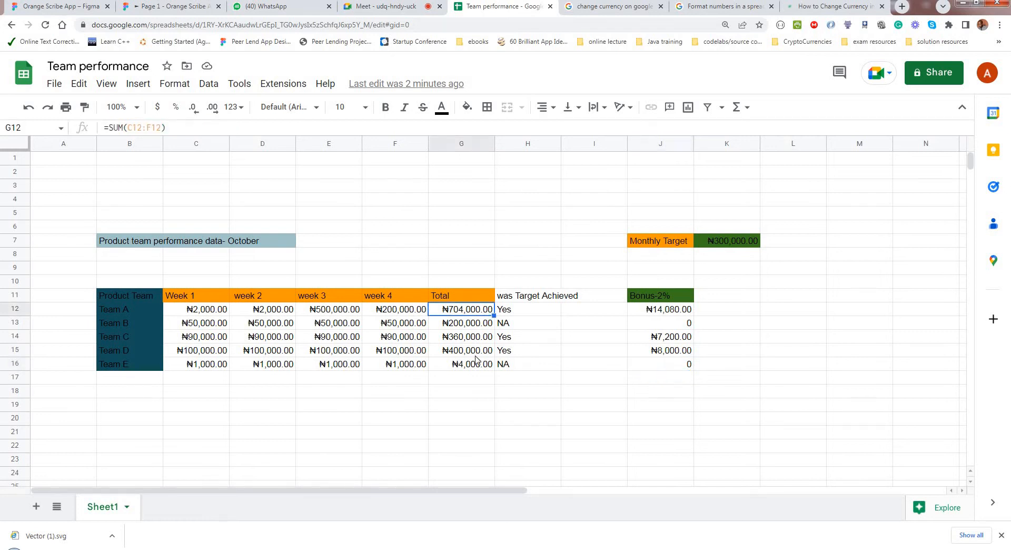
pyautogui.keyDown('shift'); pyautogui.click(475, 365); pyautogui.keyUp('shift')
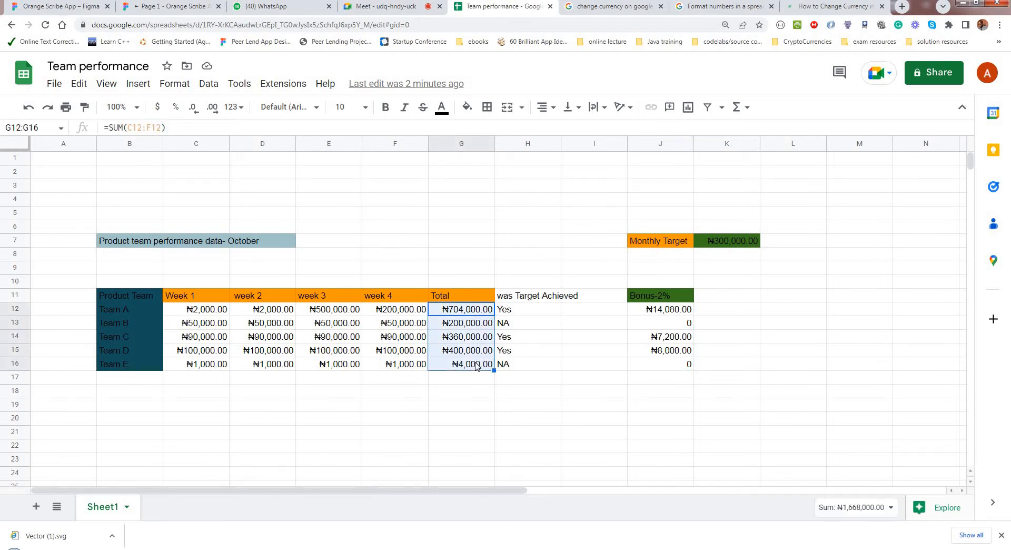
pyautogui.press('Delete')
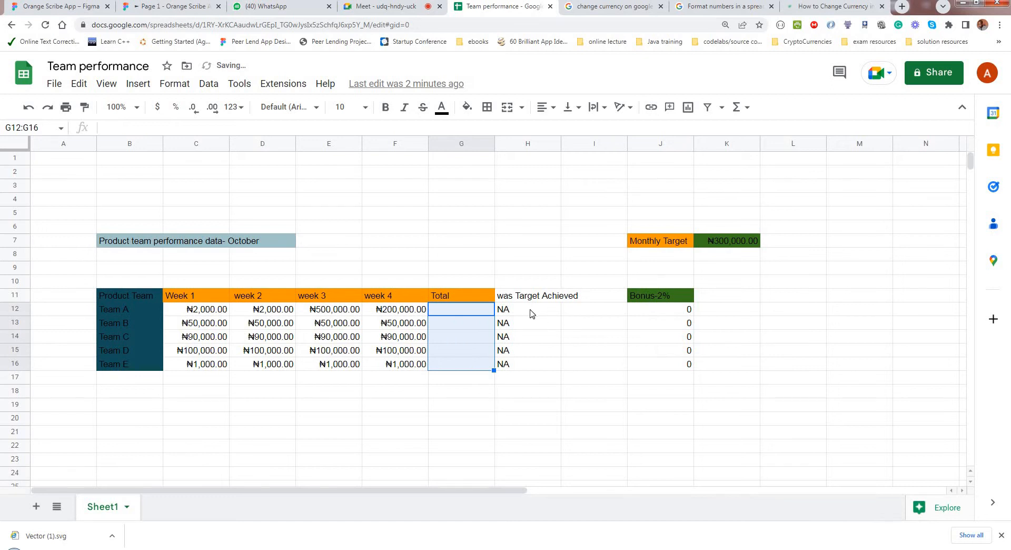
# Clear the target-achieved formulas for all five teams in H12:H16.
pyautogui.click(518, 312)
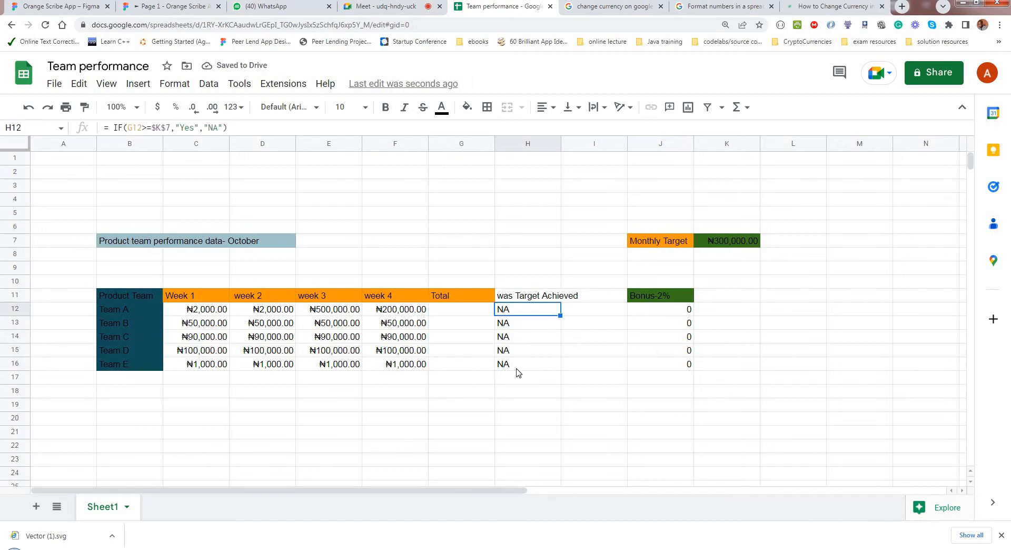
pyautogui.keyDown('shift'); pyautogui.click(517, 368); pyautogui.keyUp('shift')
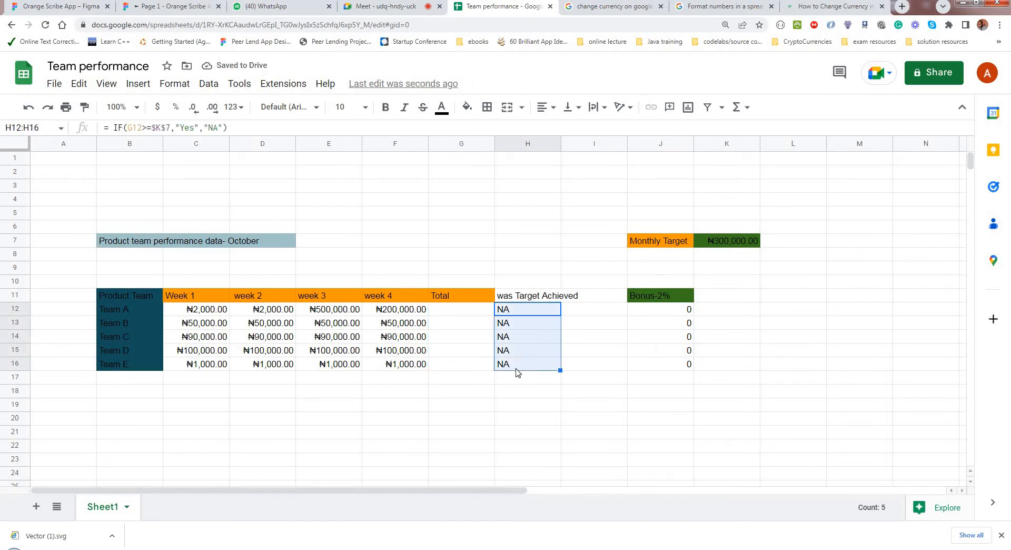
pyautogui.click(516, 369)
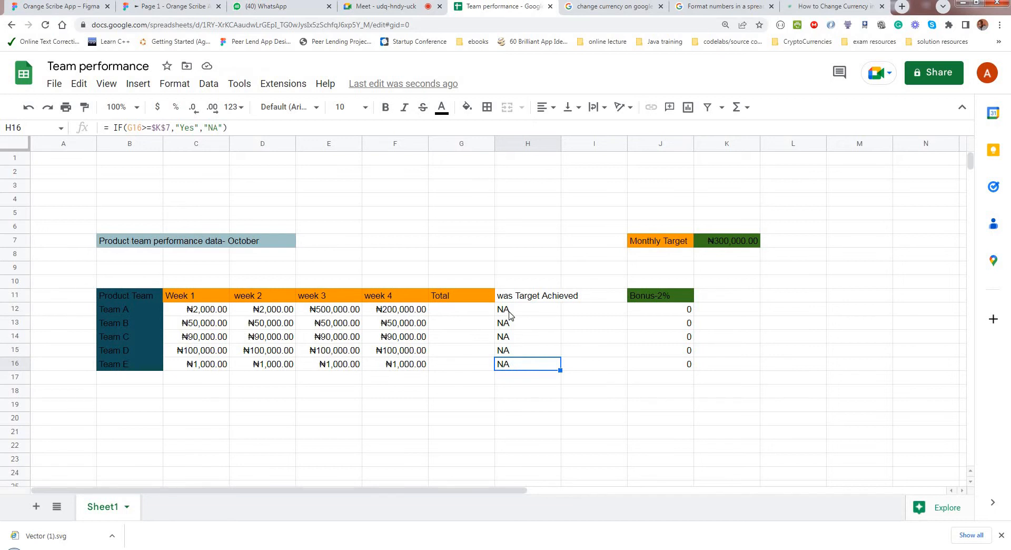
pyautogui.keyDown('shift'); pyautogui.click(509, 311); pyautogui.keyUp('shift')
pyautogui.press('Delete')
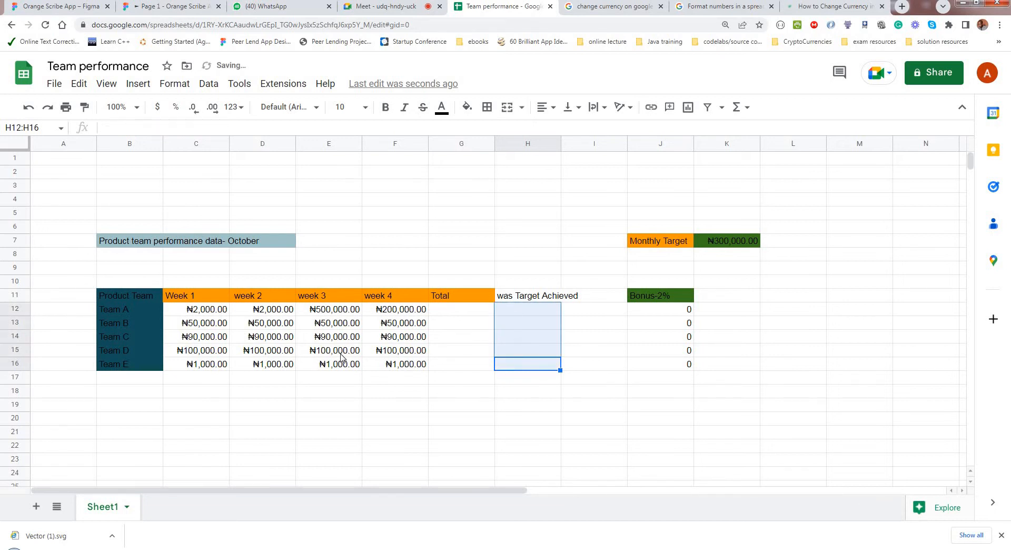
# Review Team A's amounts for weeks 1 to 4, the empty target-achieved column and the monthly target in K7.
pyautogui.click(207, 312)
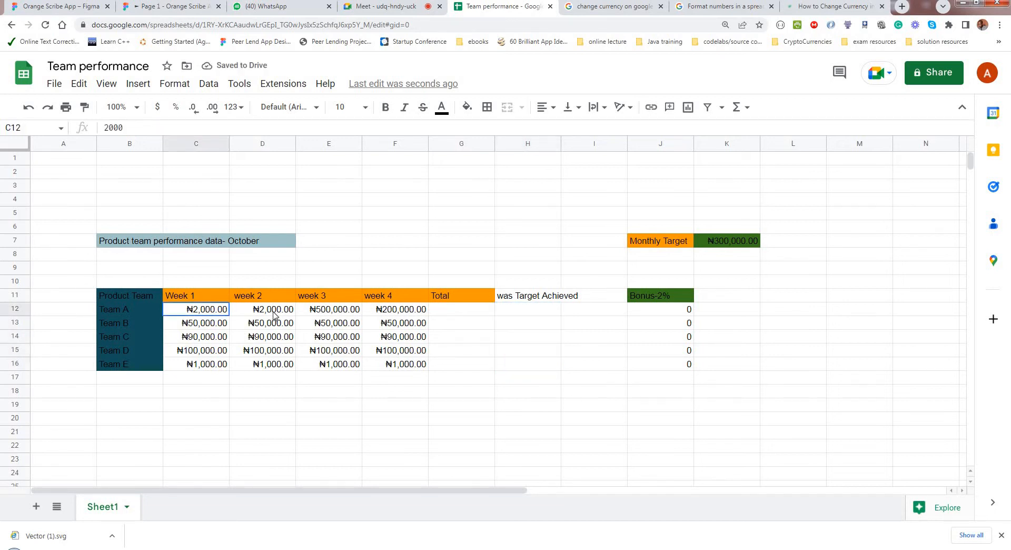
pyautogui.click(277, 314)
pyautogui.click(330, 312)
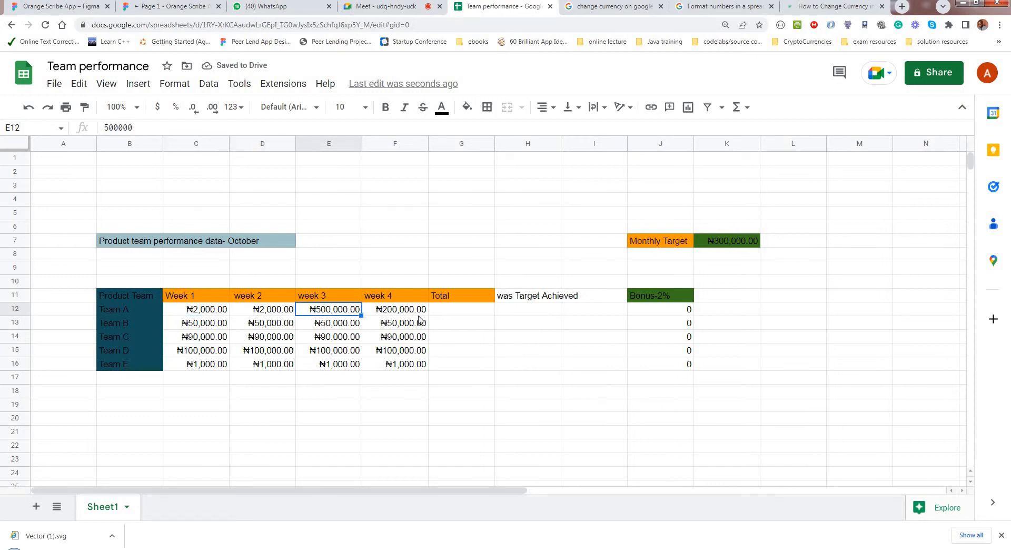
pyautogui.click(394, 313)
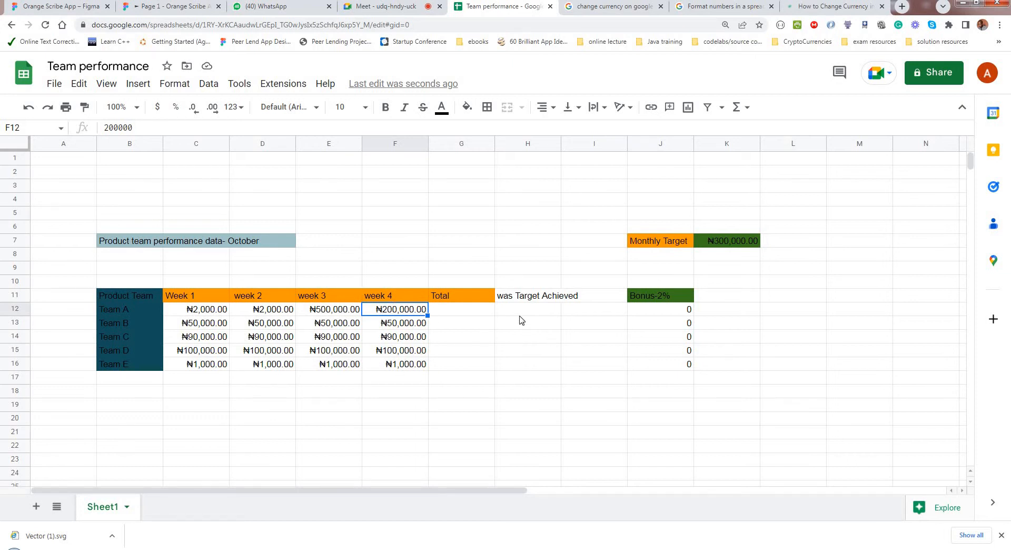
pyautogui.click(514, 301)
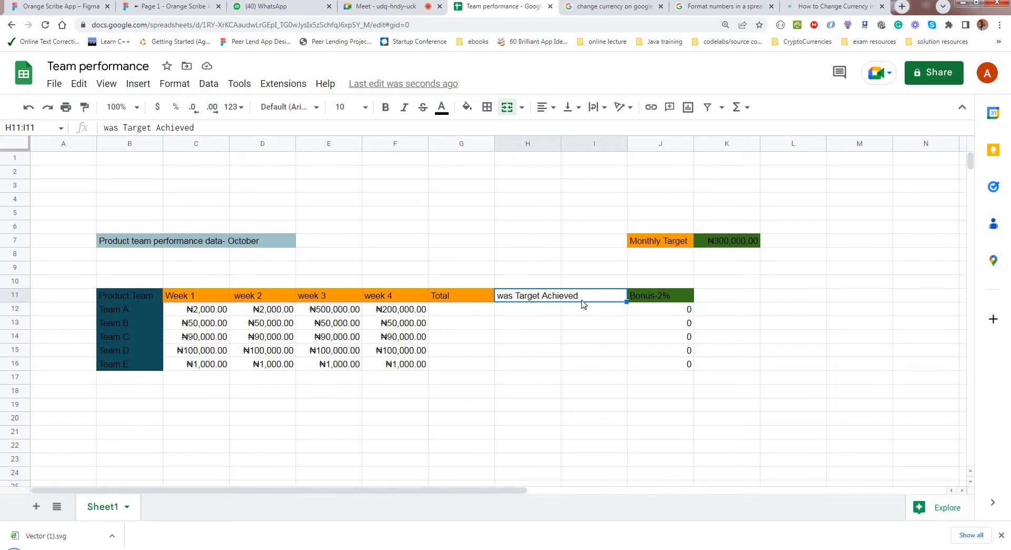
pyautogui.click(523, 311)
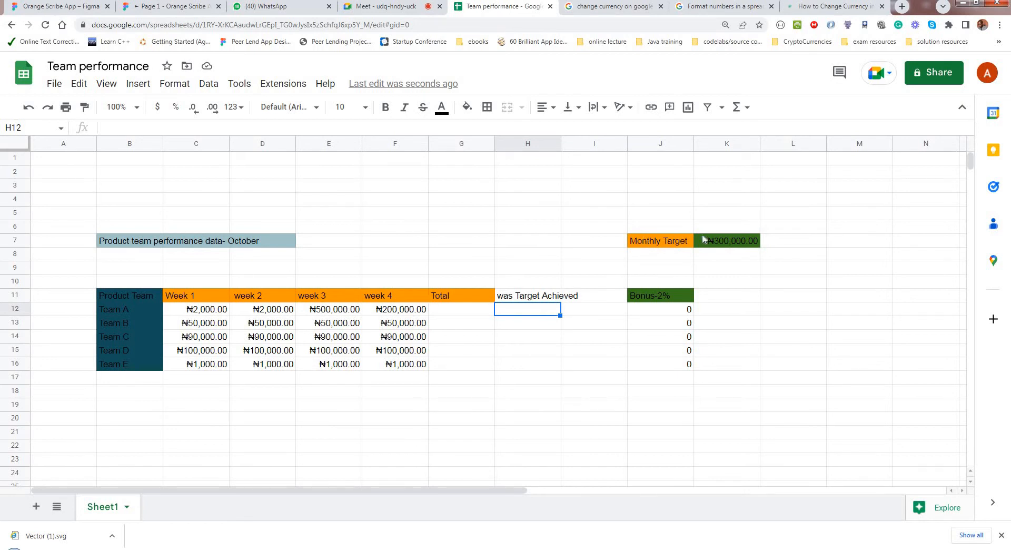
pyautogui.click(399, 314)
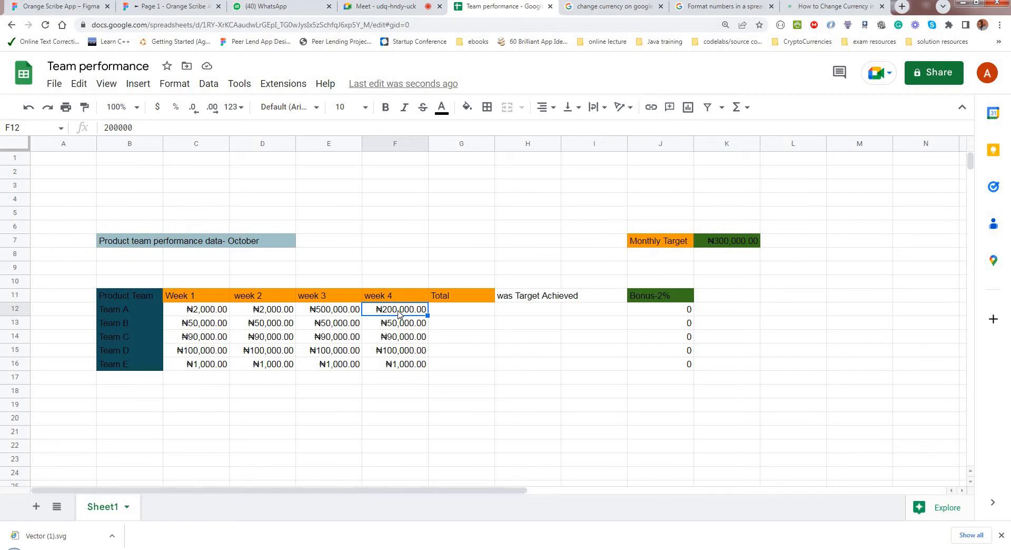
pyautogui.click(721, 246)
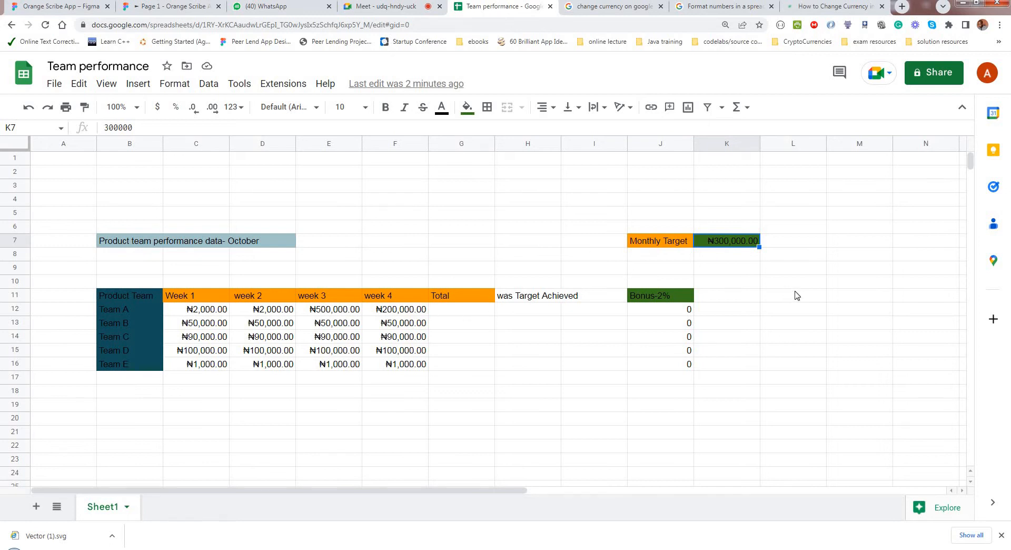
# Enter the note "if total is equals or greater than monthly target" in L11.
pyautogui.click(780, 301)
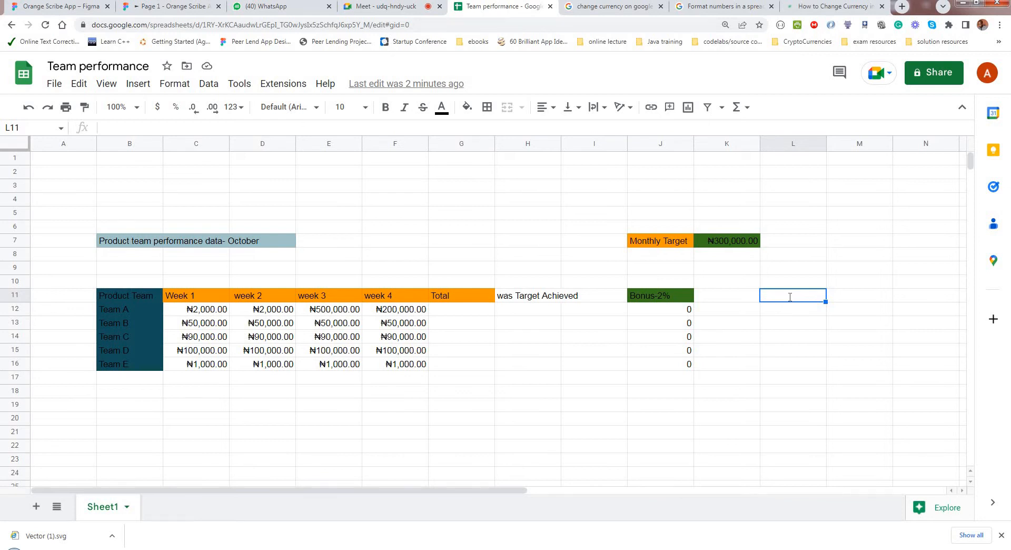
pyautogui.write('if total ')
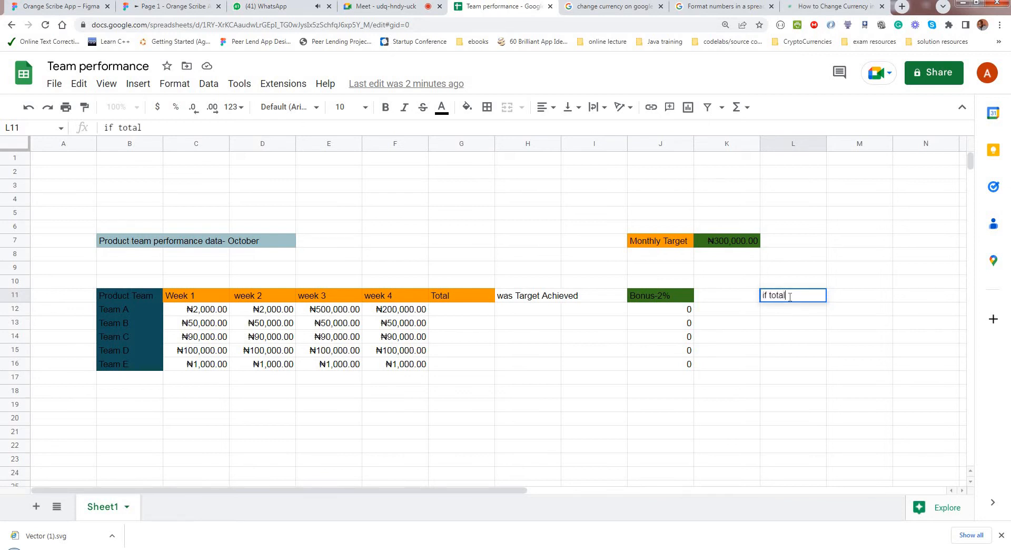
pyautogui.write('is equals or grea')
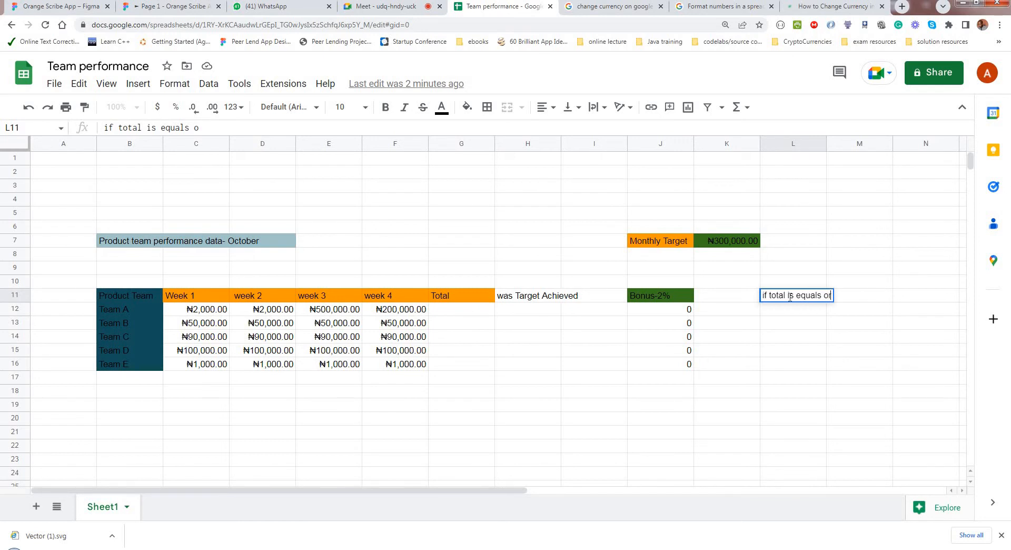
pyautogui.write('ter')
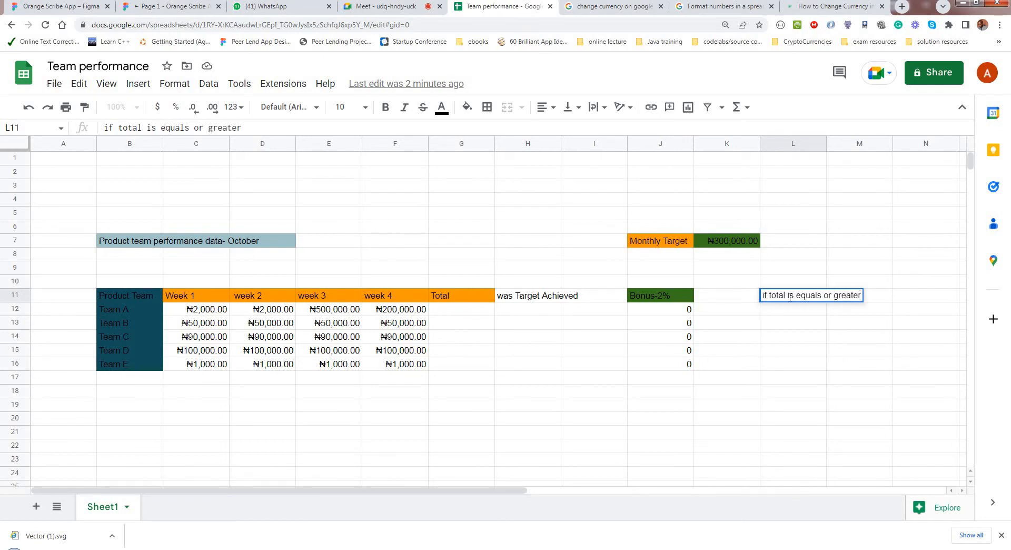
pyautogui.write(' than monthl')
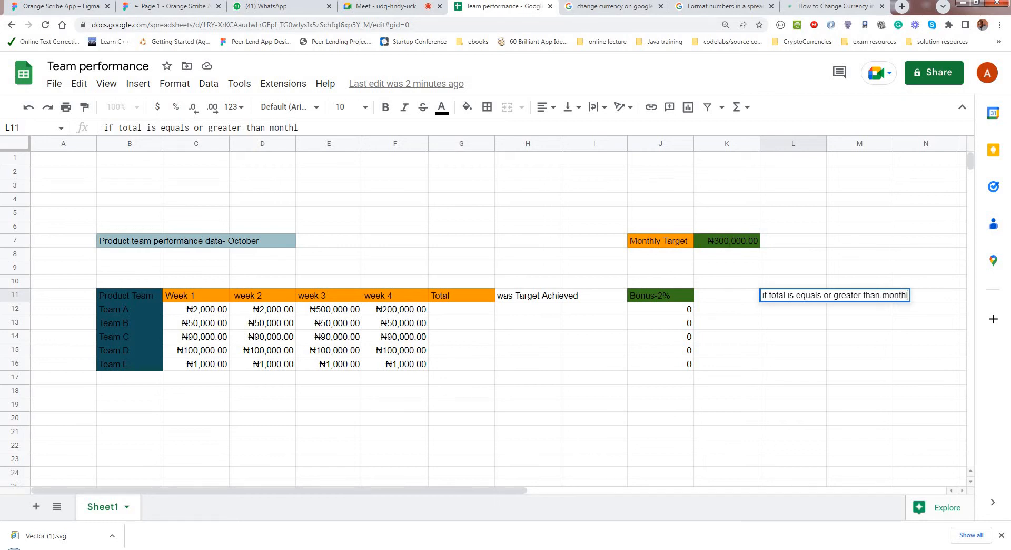
pyautogui.write('y target')
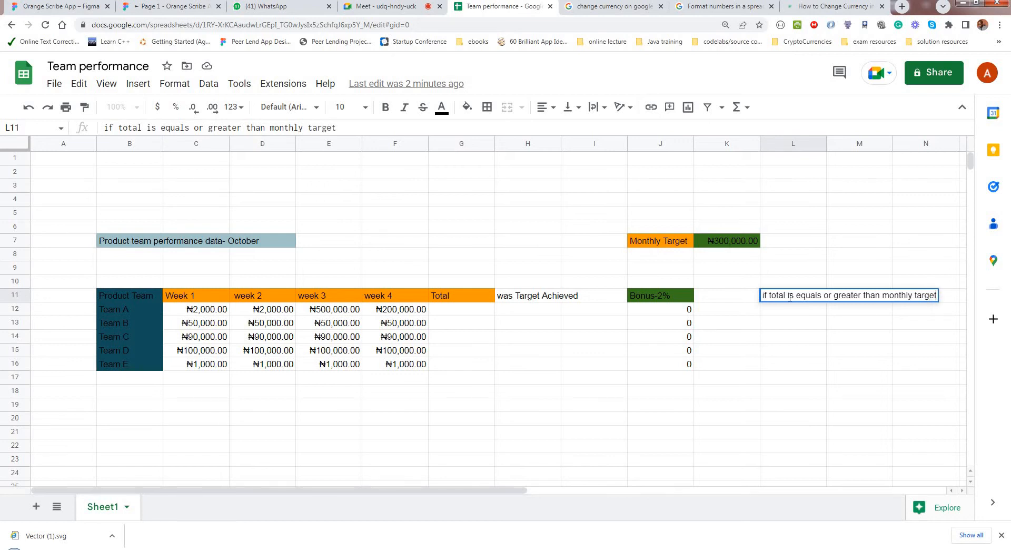
pyautogui.click(828, 282)
# Merge cells L11:N11 so the note spans three columns.
pyautogui.click(824, 301)
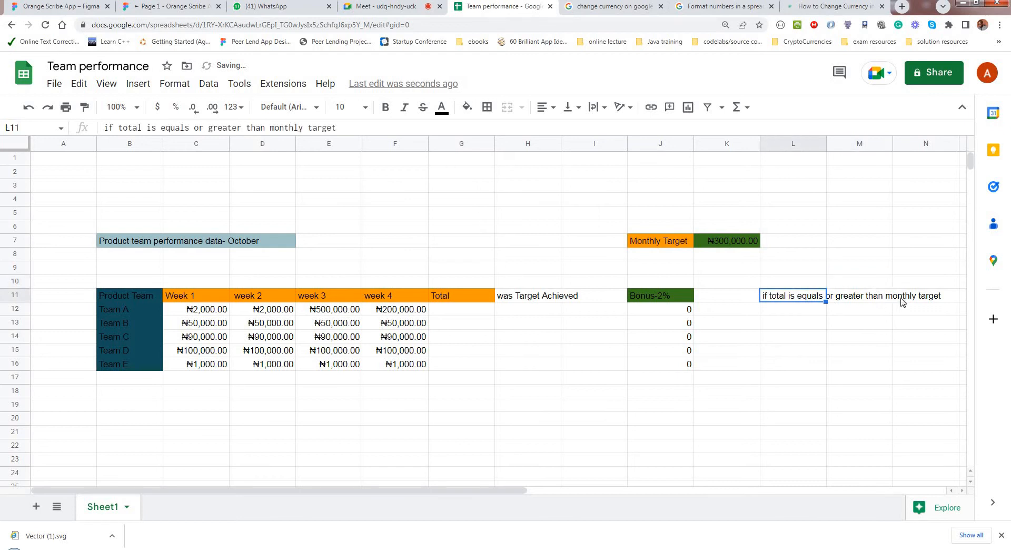
pyautogui.keyDown('shift'); pyautogui.click(924, 301); pyautogui.keyUp('shift')
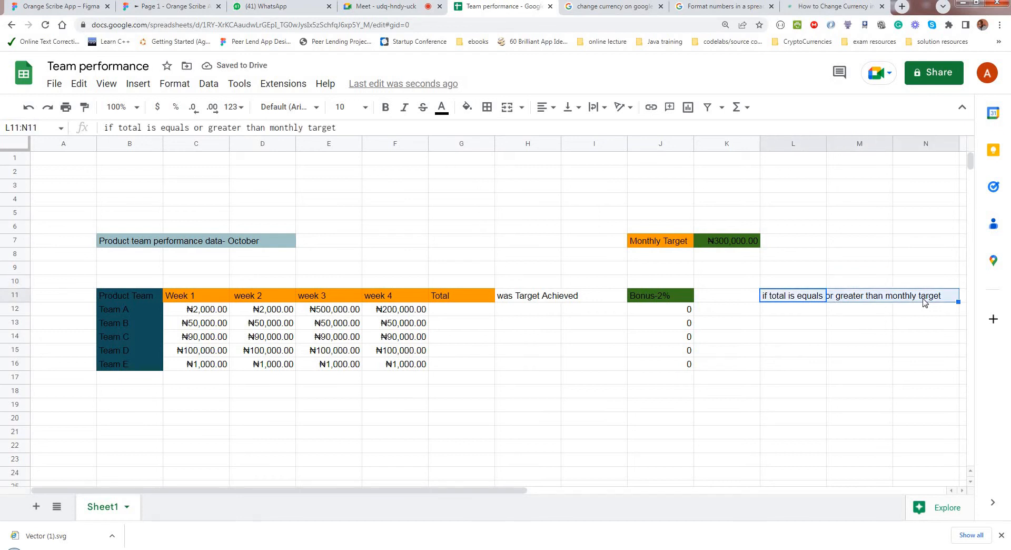
pyautogui.click(506, 115)
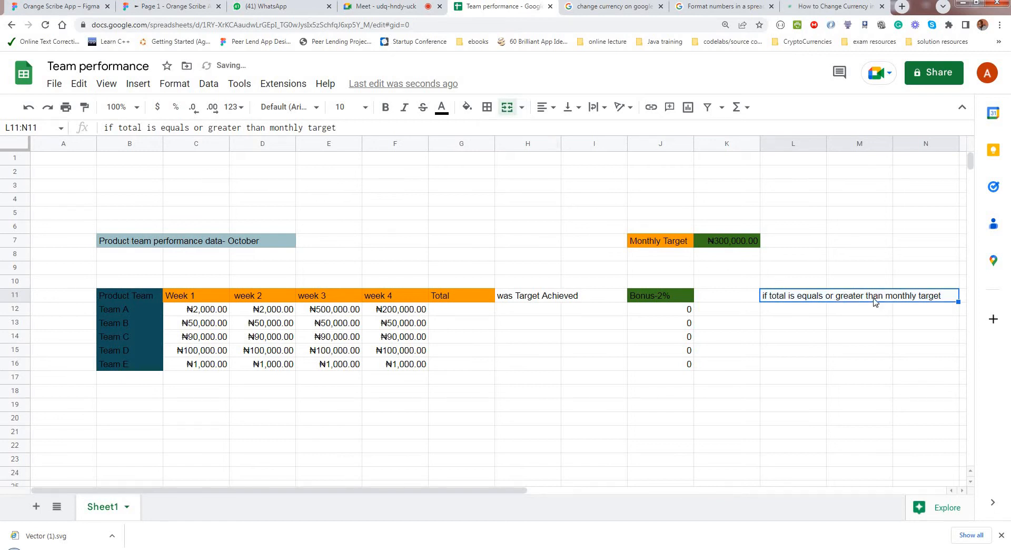
# Enter the formula =SUM(C12:F12) in G12 to total Team A's four weeks.
pyautogui.click(456, 314)
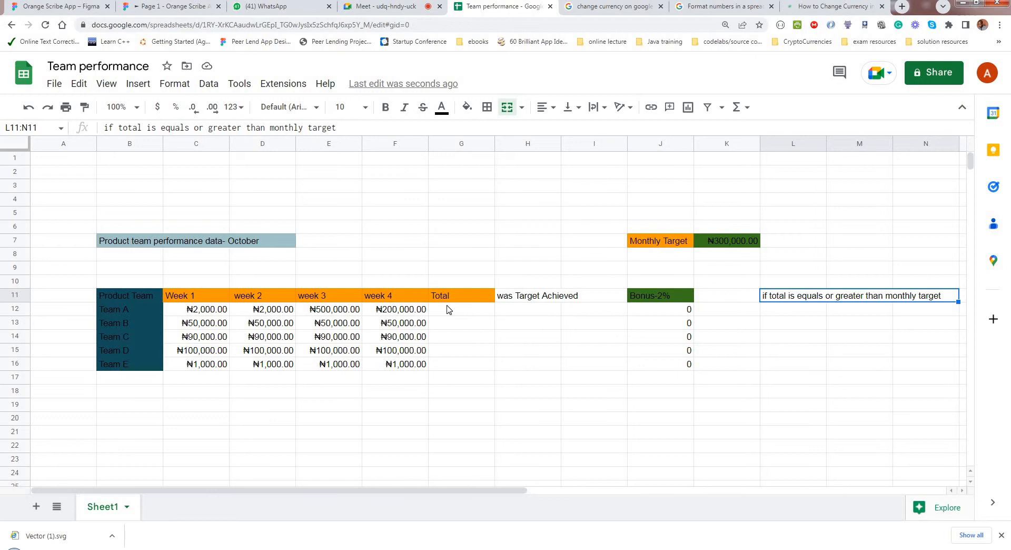
pyautogui.click(449, 310)
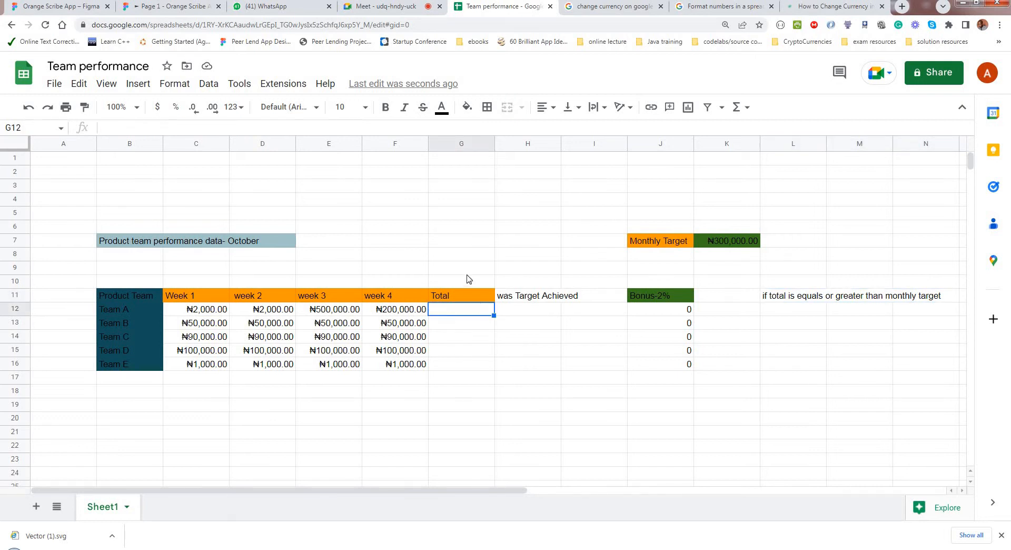
pyautogui.click(205, 311)
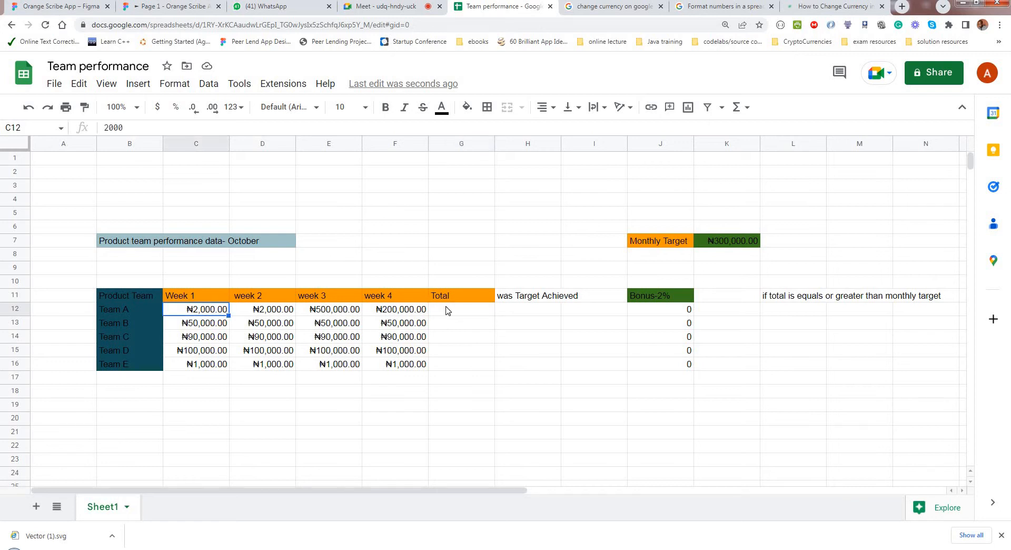
pyautogui.click(447, 309)
pyautogui.write('=')
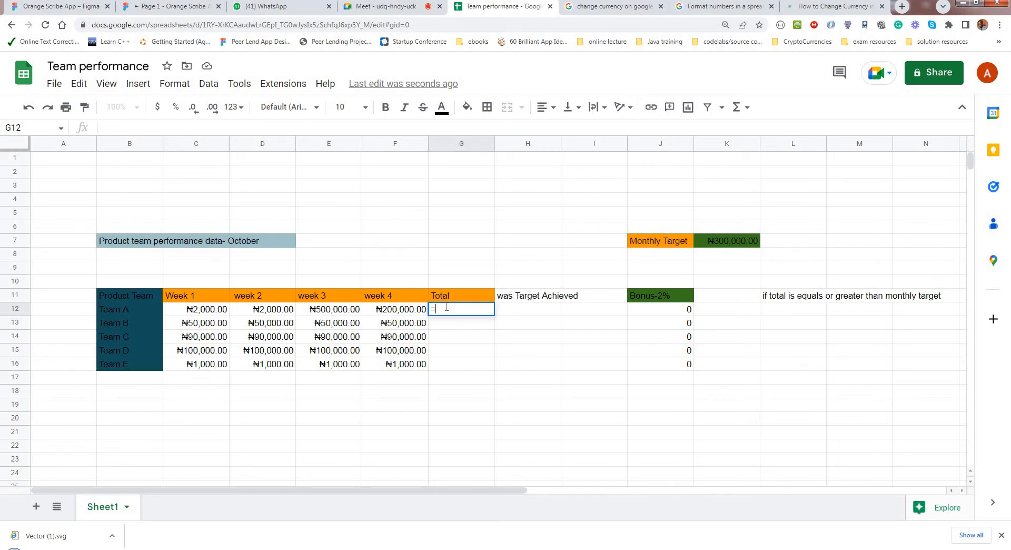
pyautogui.write('s')
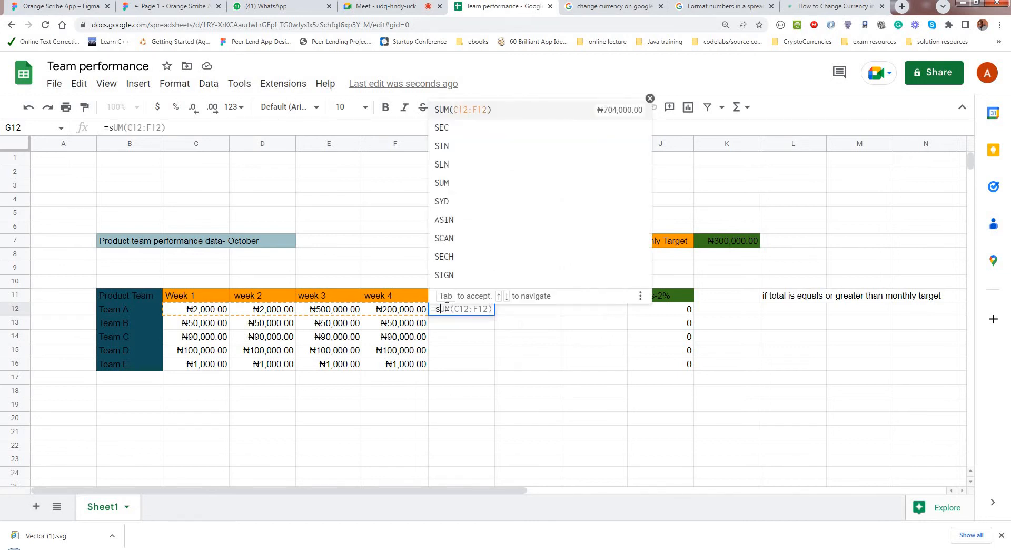
pyautogui.press('BackSpace')
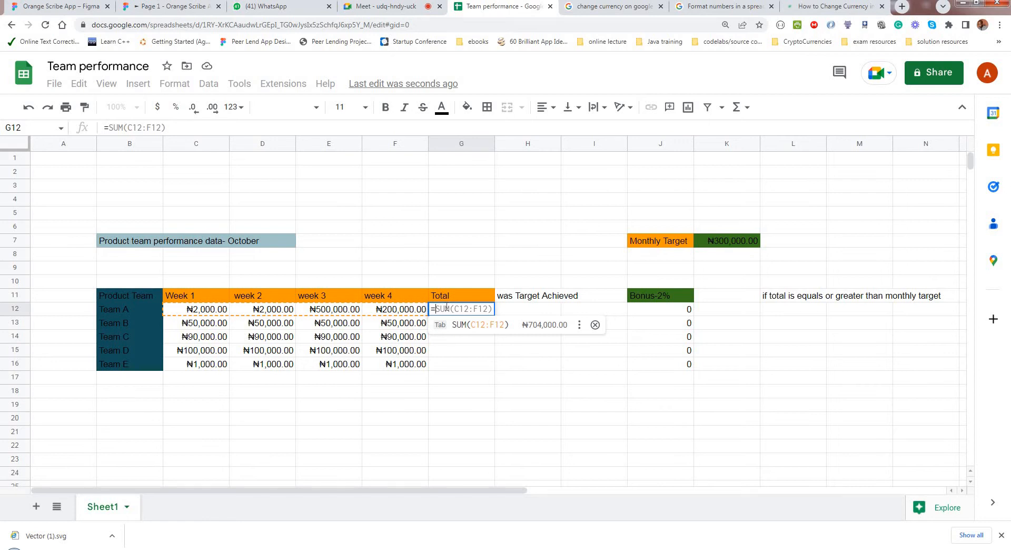
pyautogui.write('sum')
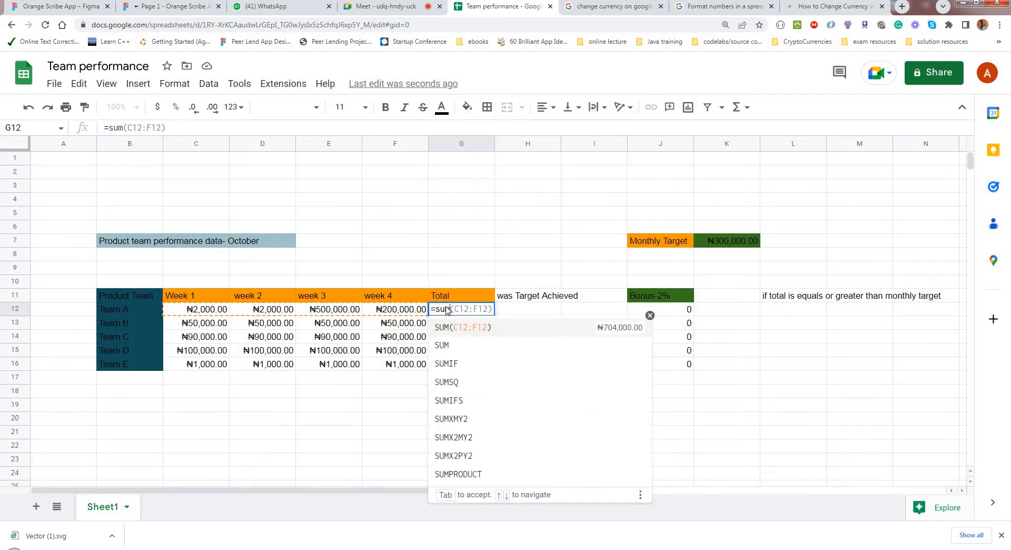
pyautogui.press('Tab')
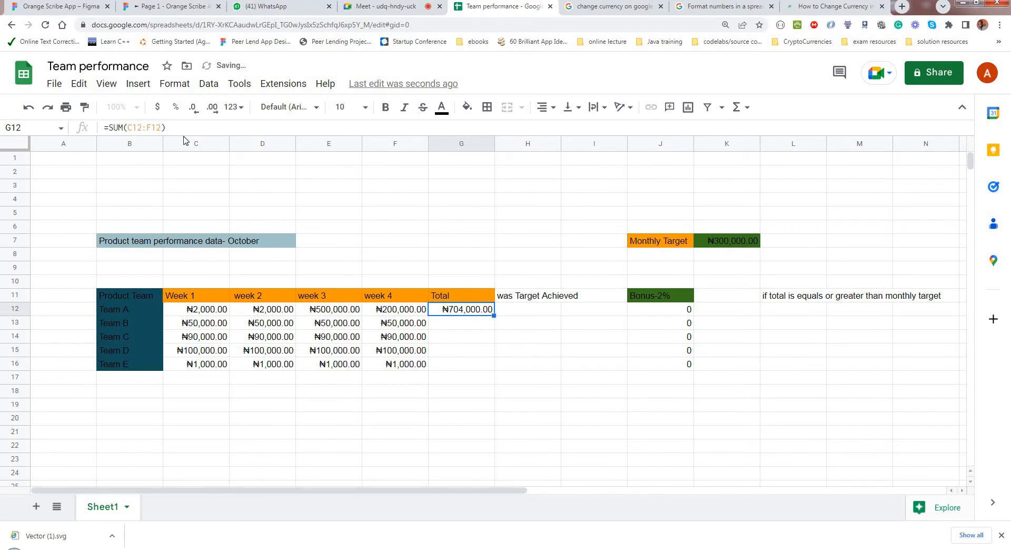
# Check the SUM range C12:F12 for Team A and fill the Total formula from G12 down to G16.
pyautogui.doubleClick(128, 127)
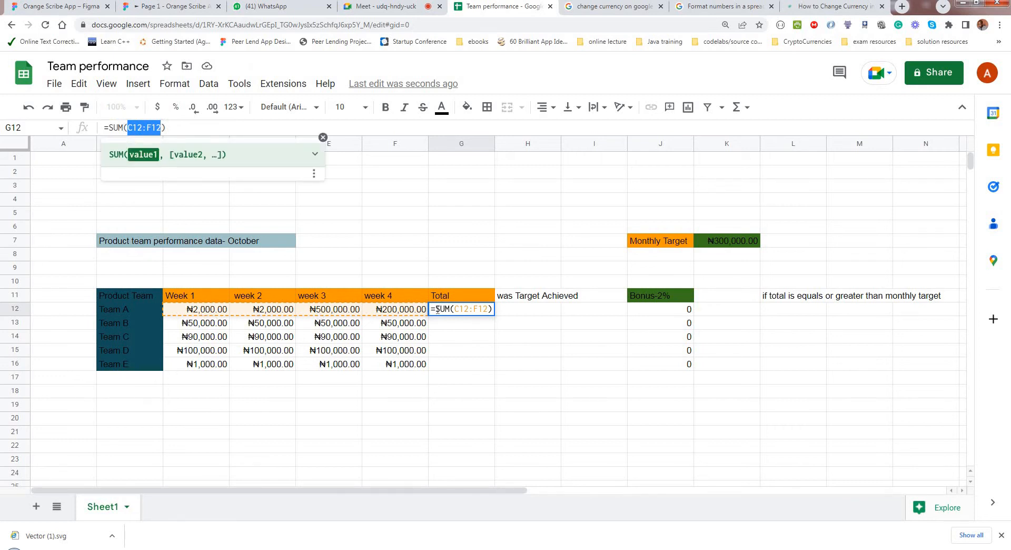
pyautogui.click(416, 314)
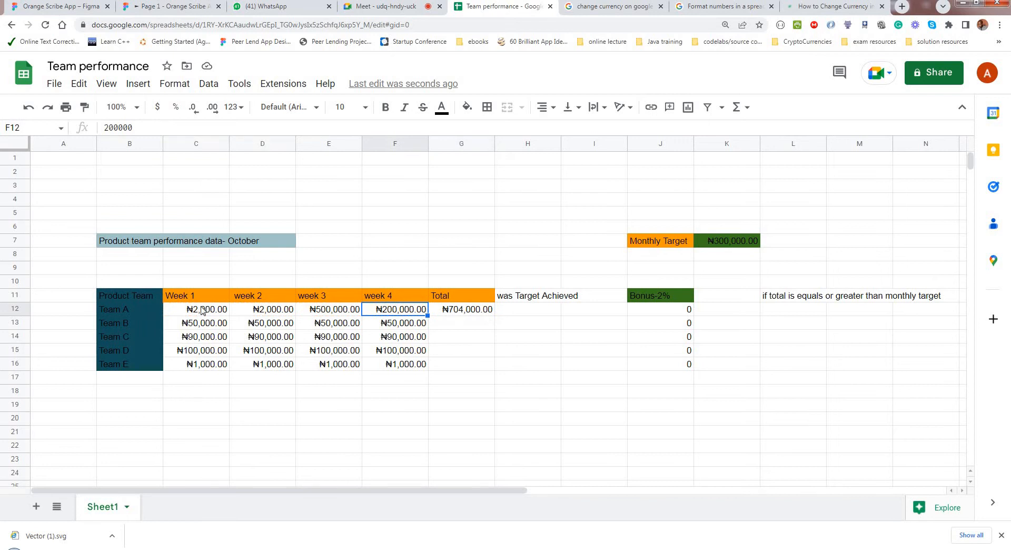
pyautogui.click(203, 310)
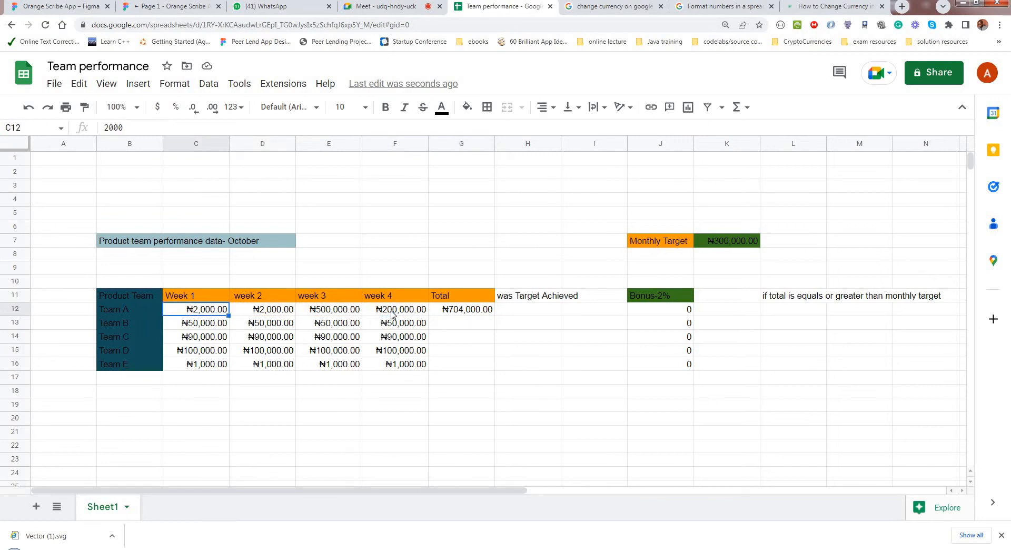
pyautogui.click(391, 314)
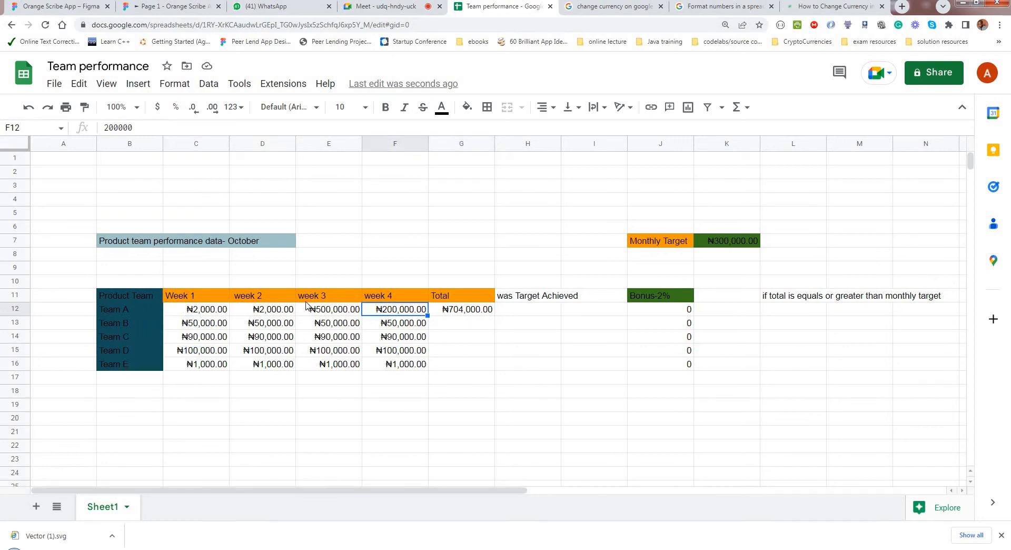
pyautogui.click(206, 311)
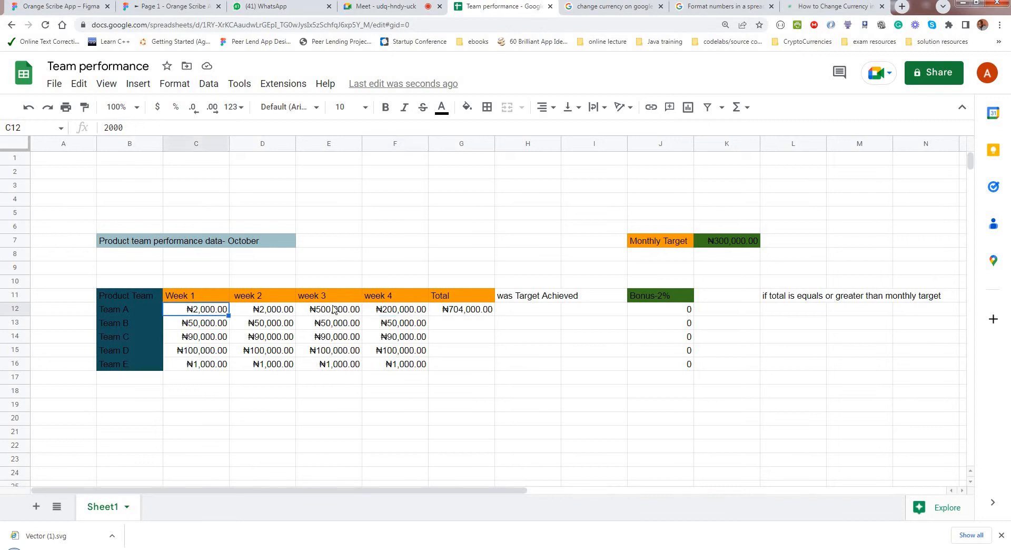
pyautogui.click(417, 312)
pyautogui.click(480, 309)
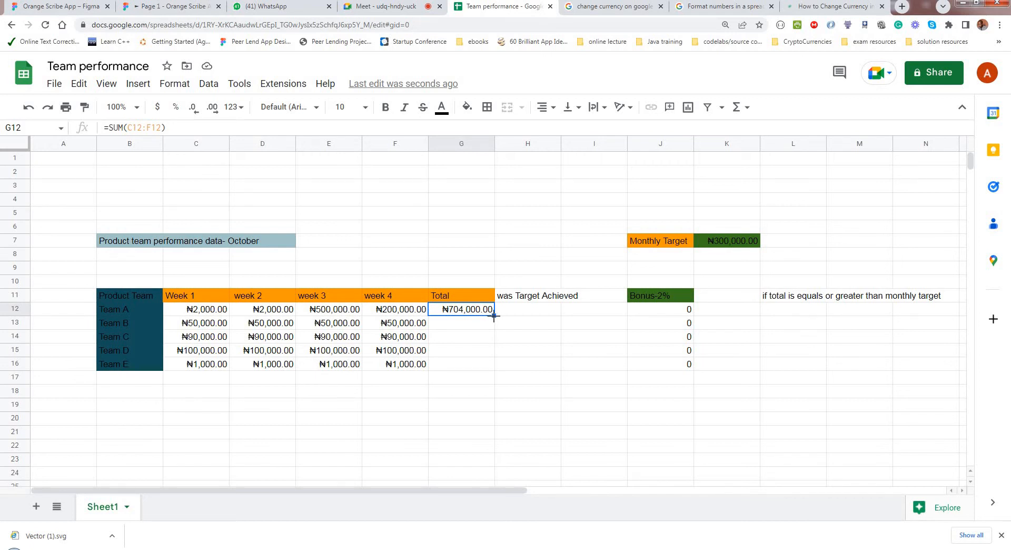
pyautogui.moveTo(493, 316); pyautogui.dragTo(498, 370)
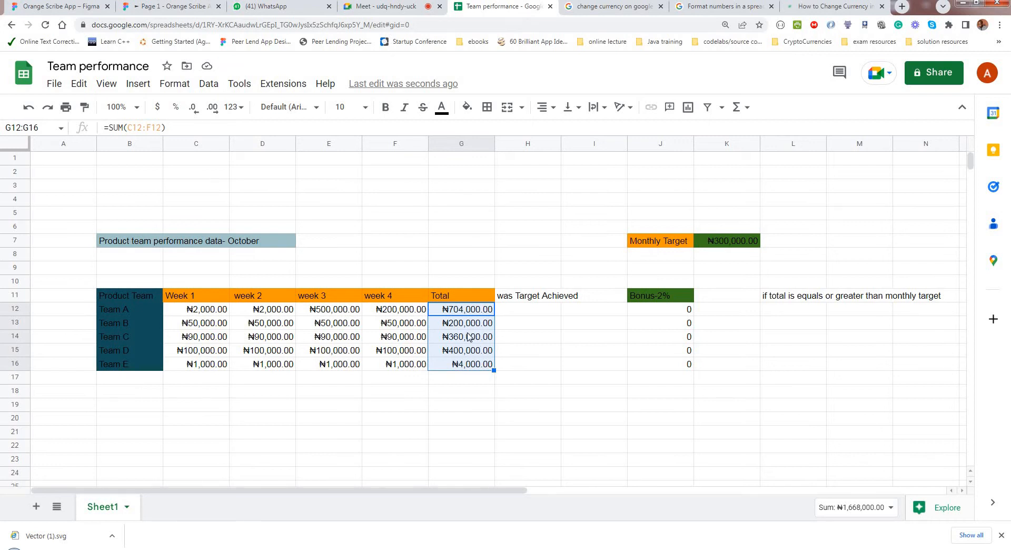
# Start an IF formula in H12 with the condition G12>=G7:K12.
pyautogui.click(506, 311)
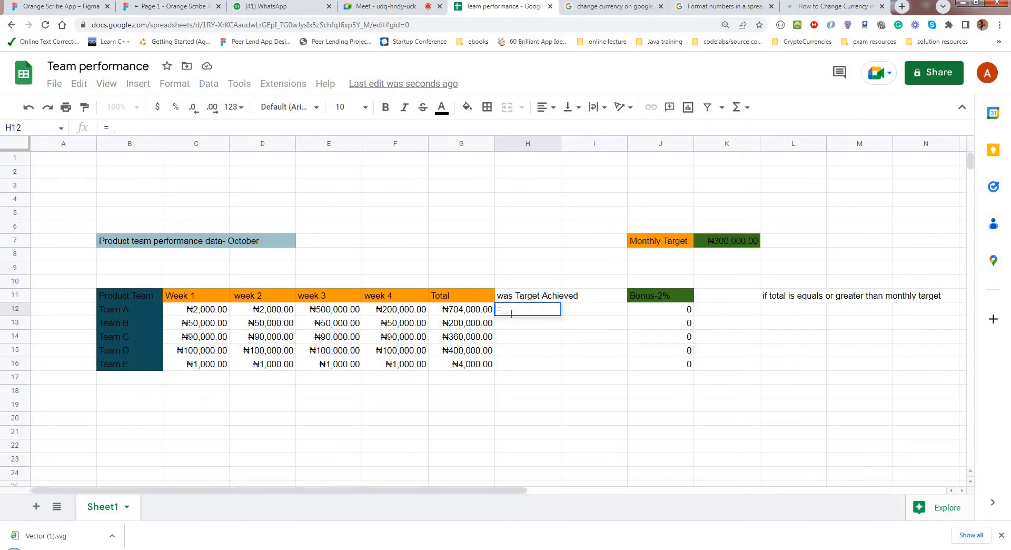
pyautogui.write('if')
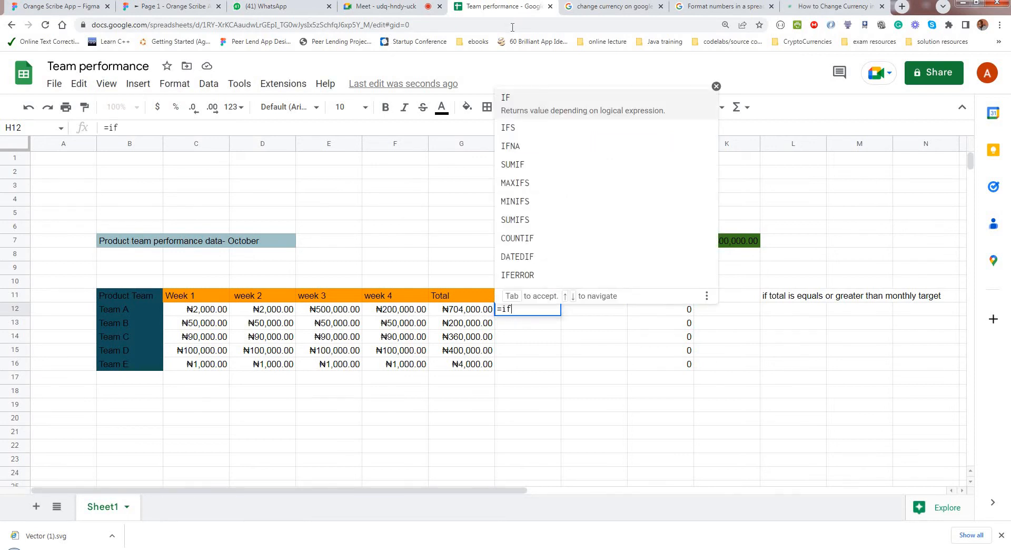
pyautogui.click(509, 103)
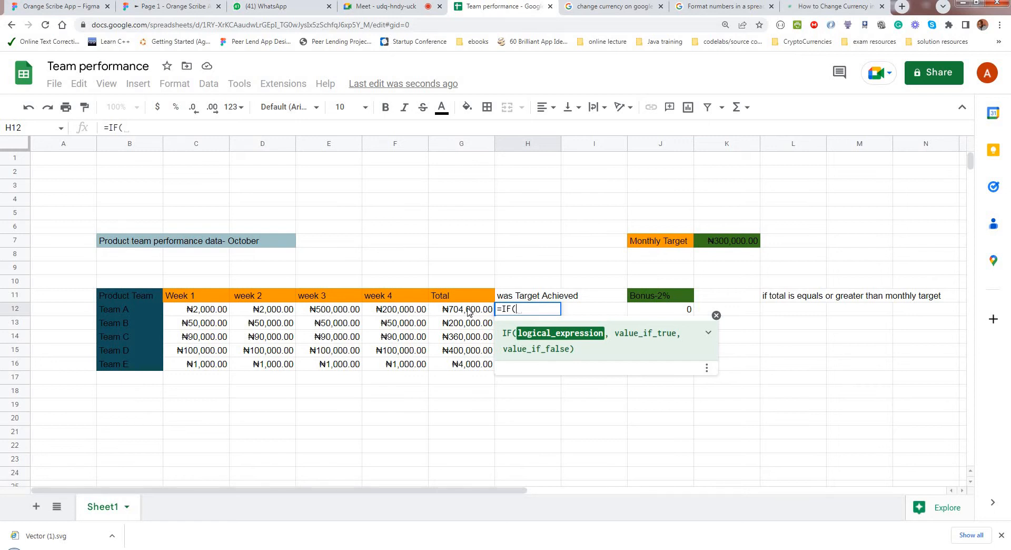
pyautogui.click(468, 311)
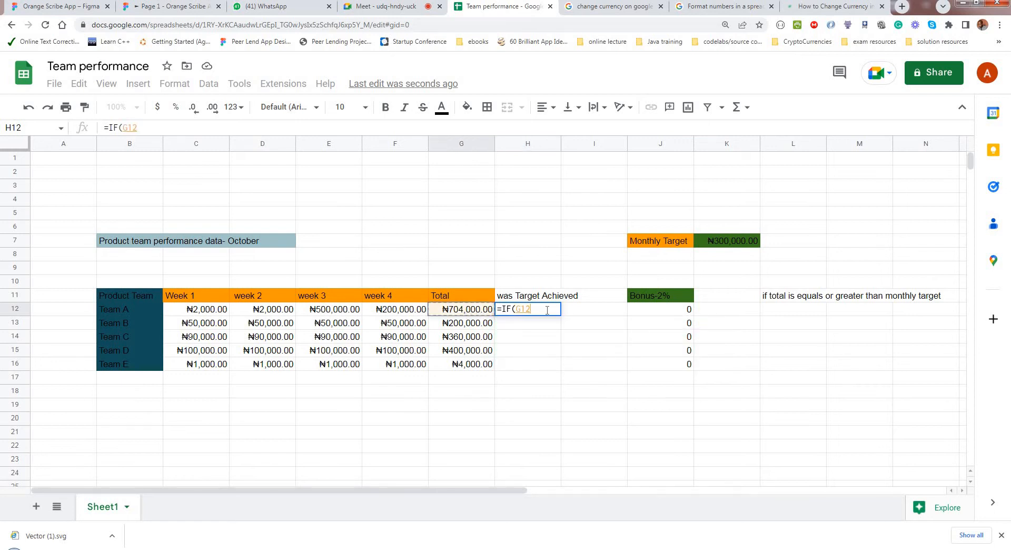
pyautogui.write('>')
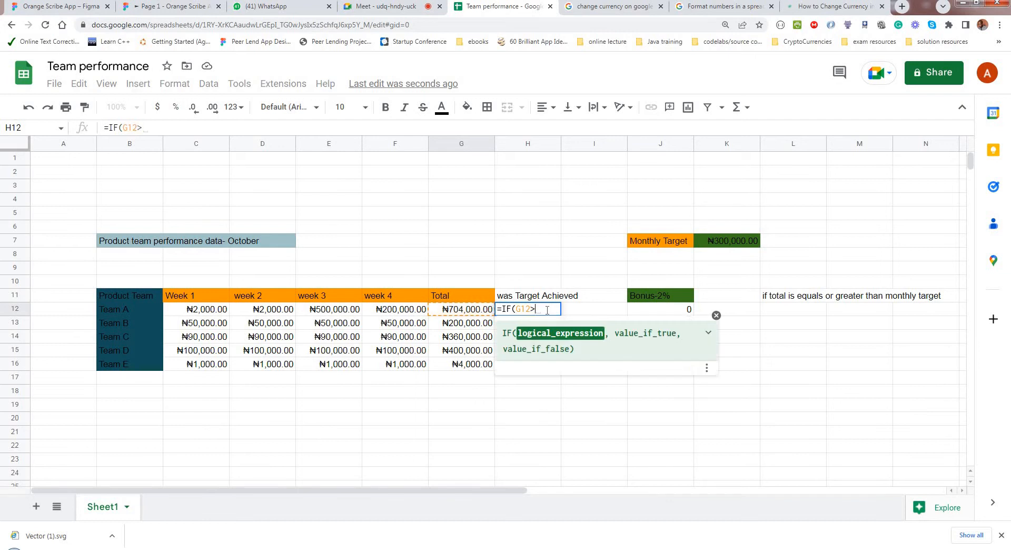
pyautogui.write('=')
pyautogui.keyDown('shift'); pyautogui.click(732, 238); pyautogui.keyUp('shift')
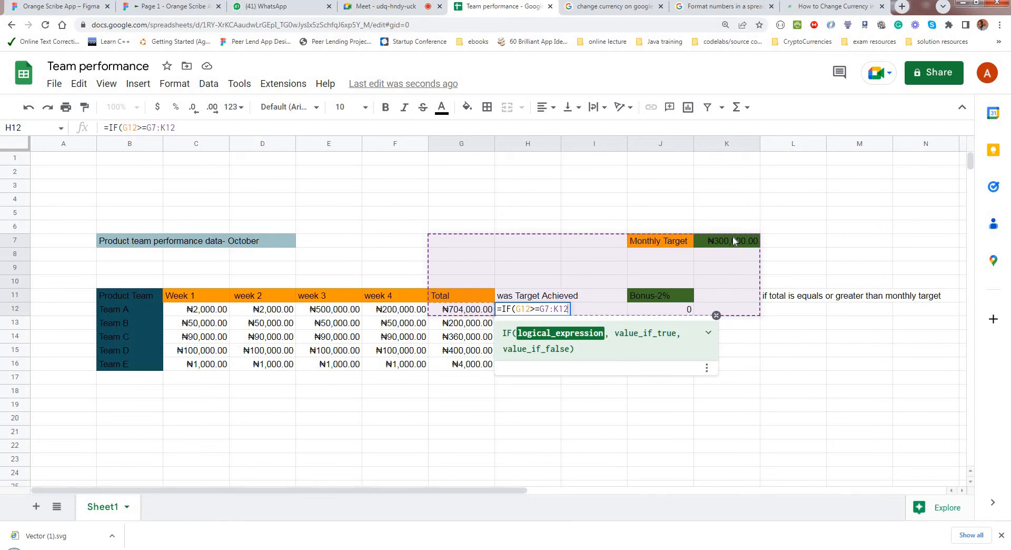
# Add YES as the true result and "NO" as the false result, and close the IF formula's bracket.
pyautogui.write(',')
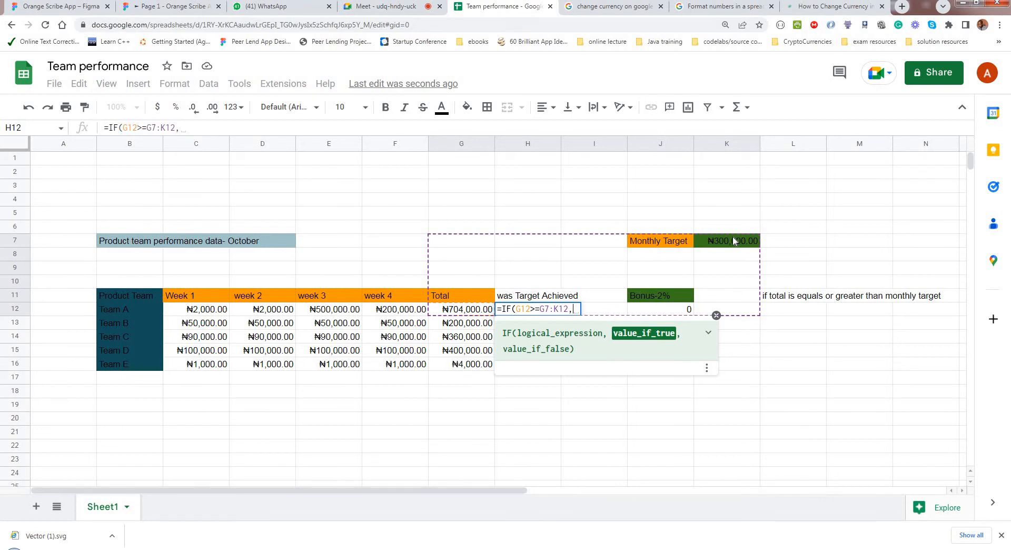
pyautogui.write('"YES')
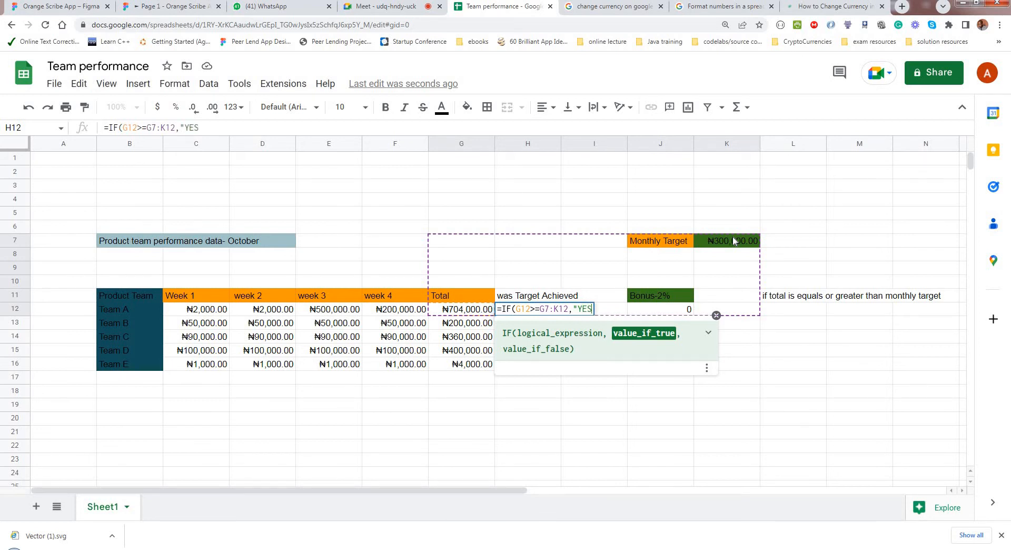
pyautogui.write(',"NO')
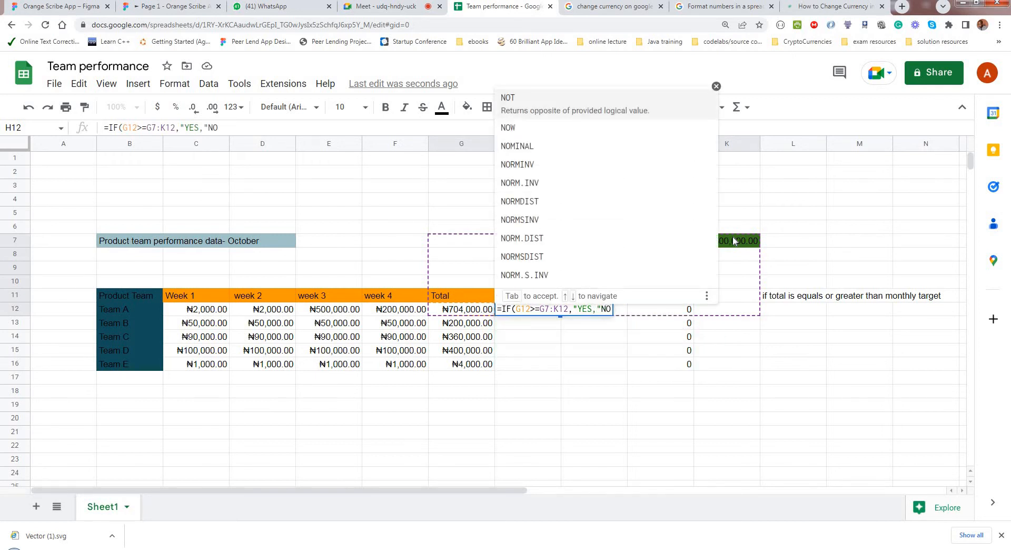
pyautogui.write('"')
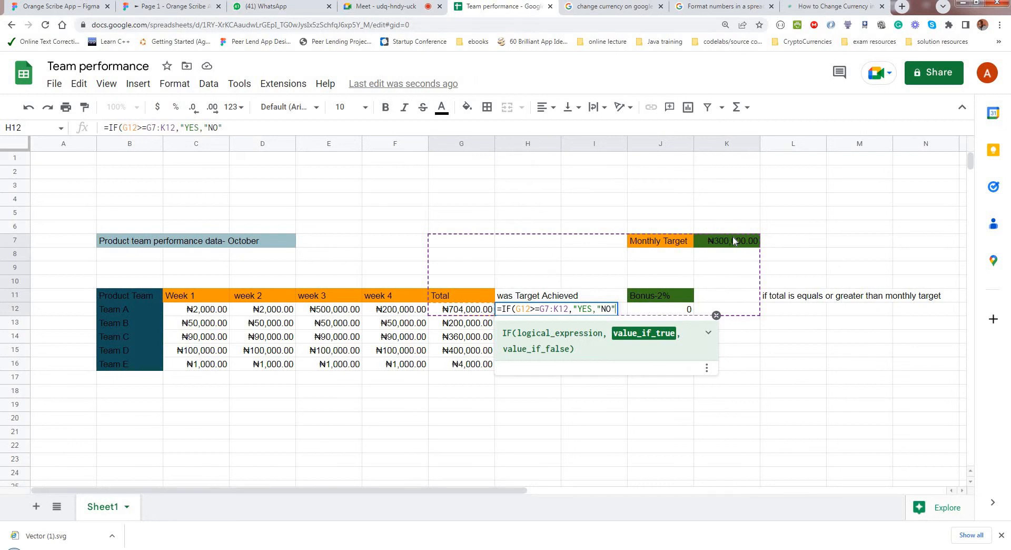
pyautogui.write(')')
# Change the IF formula's false result to "NA" and add the missing closing quotation mark after YES.
pyautogui.click(611, 309)
pyautogui.press('BackSpace')
pyautogui.write('A')
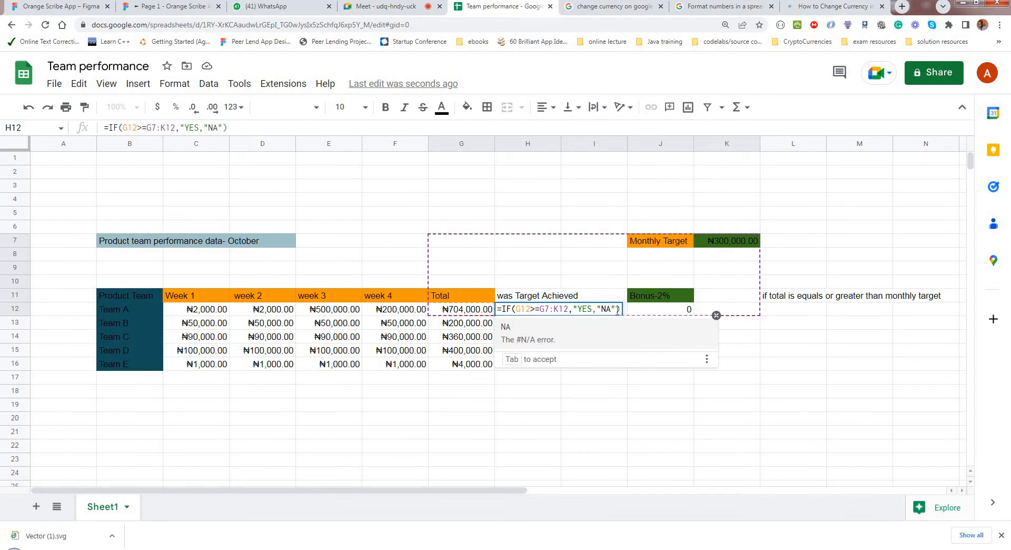
pyautogui.click(618, 310)
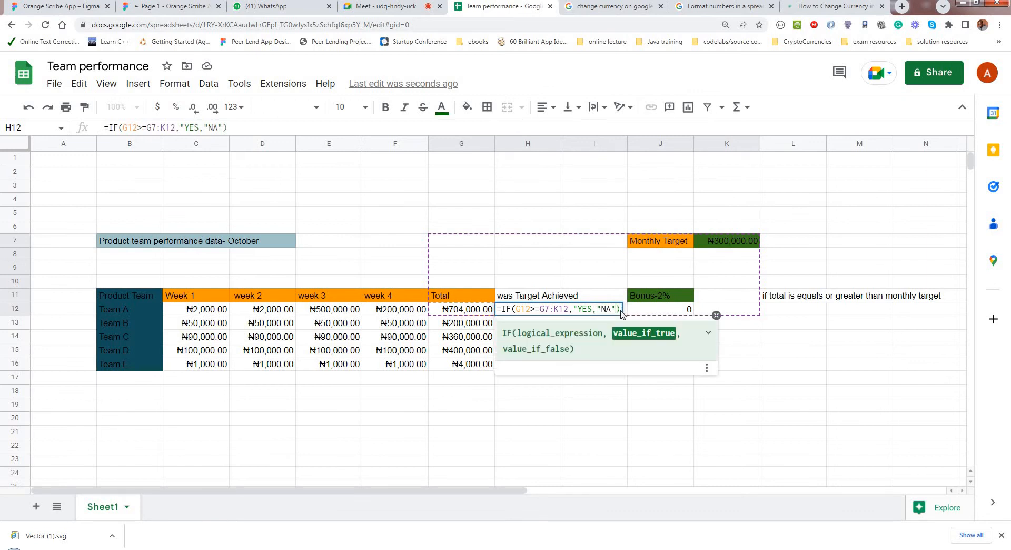
pyautogui.click(593, 309)
pyautogui.write('"')
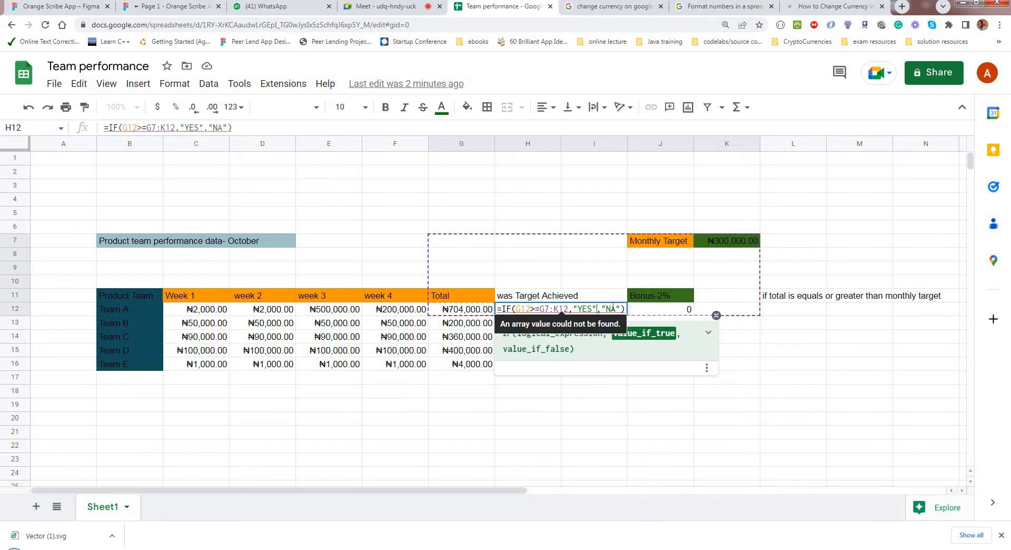
# Examine the condition, true result and false result of the IF formula in H12.
pyautogui.click(615, 308)
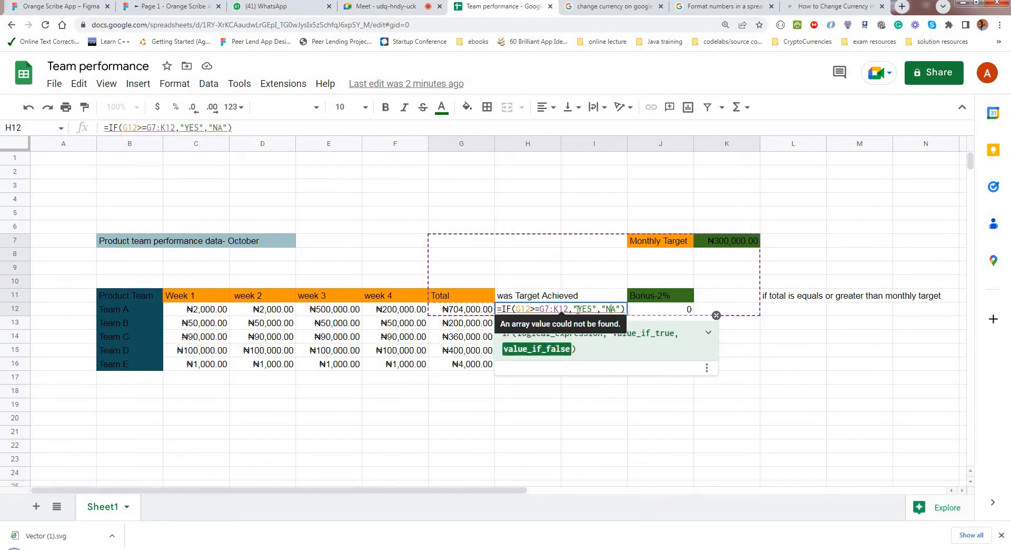
pyautogui.click(570, 310)
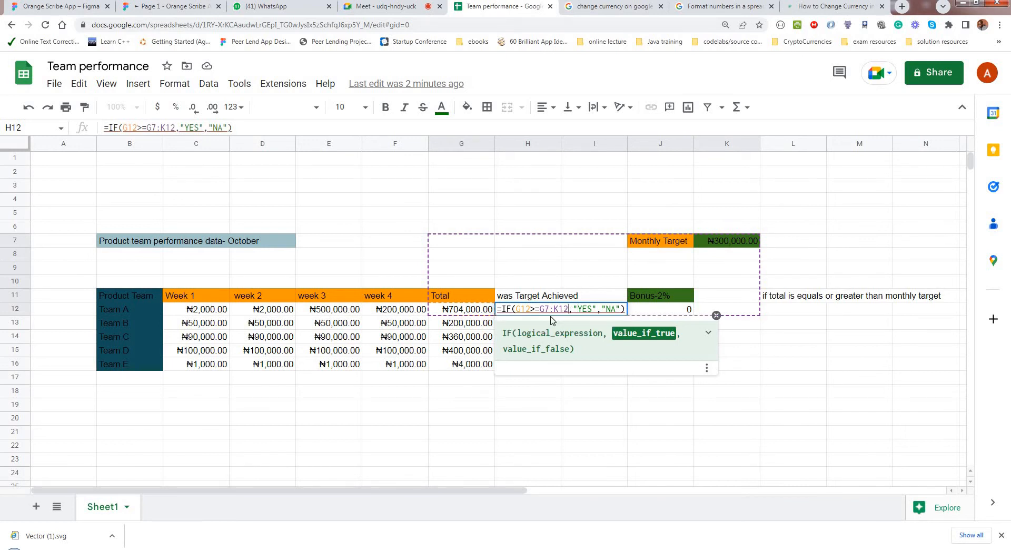
pyautogui.press('Left')
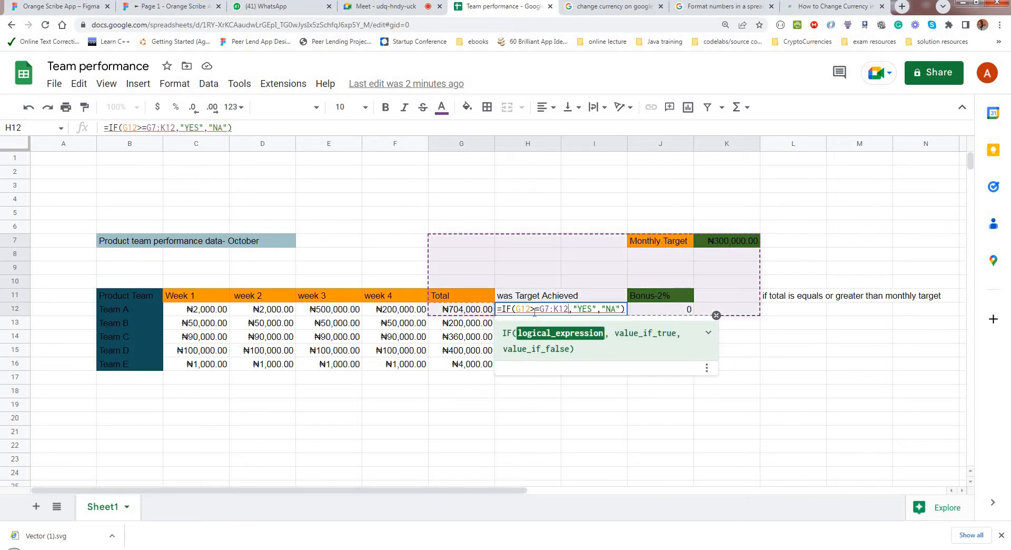
pyautogui.click(597, 307)
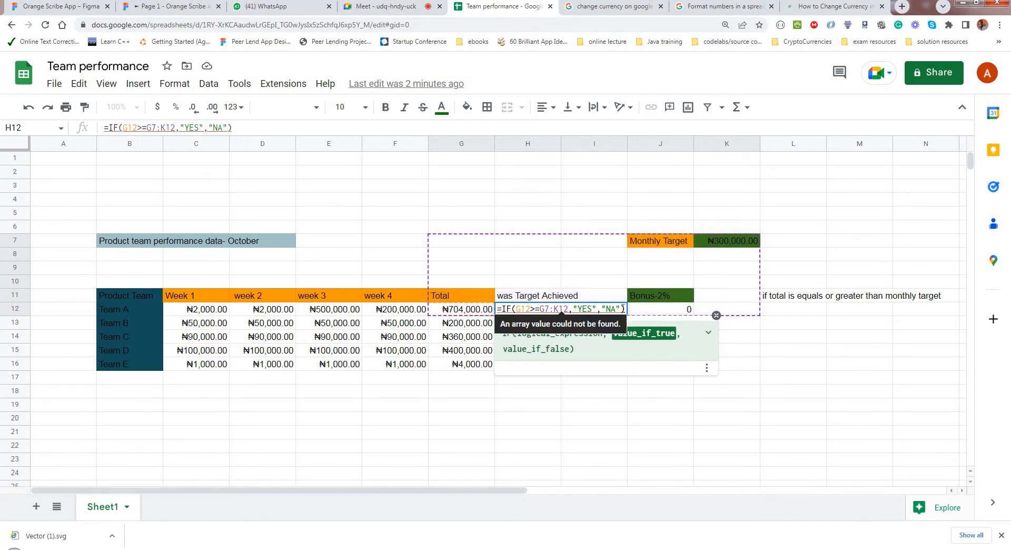
pyautogui.click(622, 307)
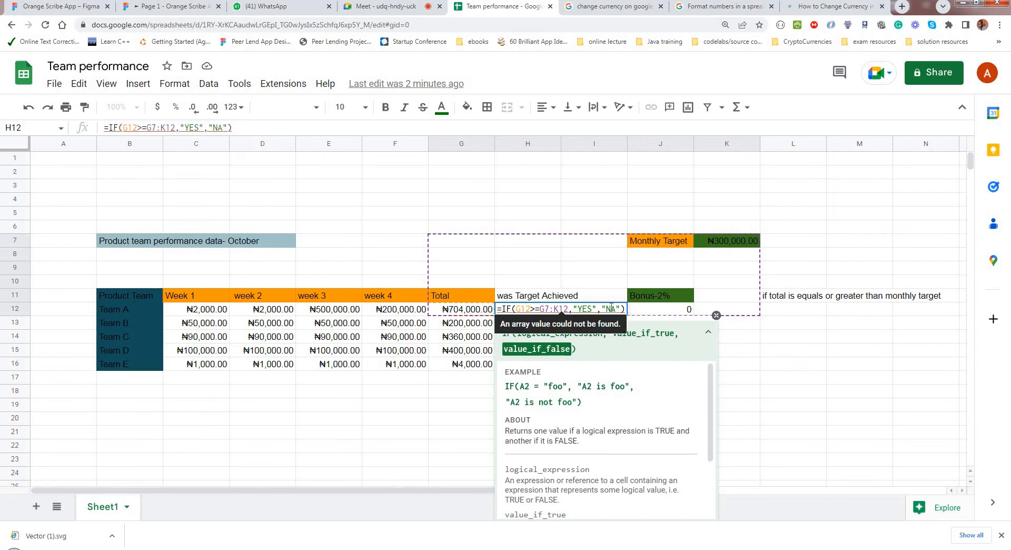
pyautogui.click(549, 311)
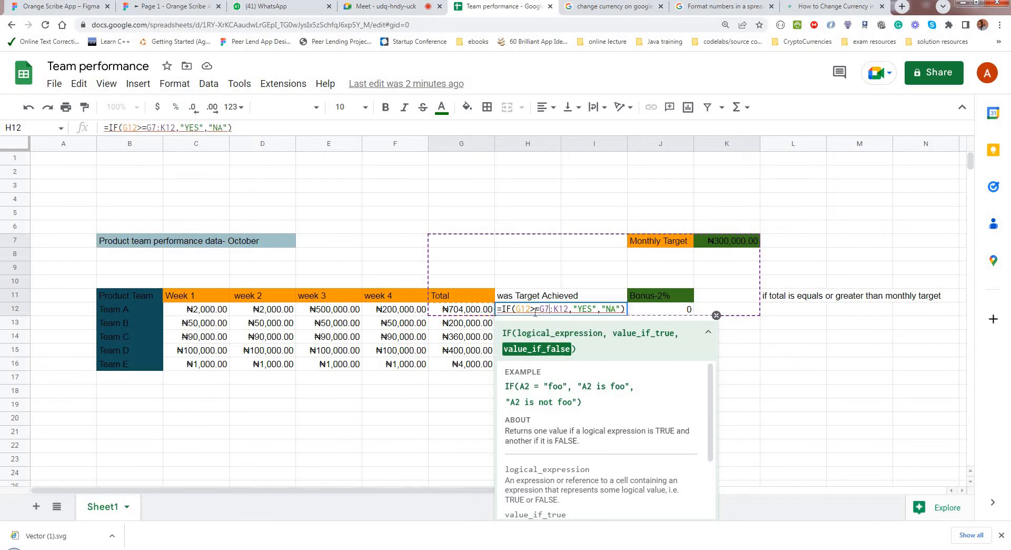
pyautogui.click(527, 310)
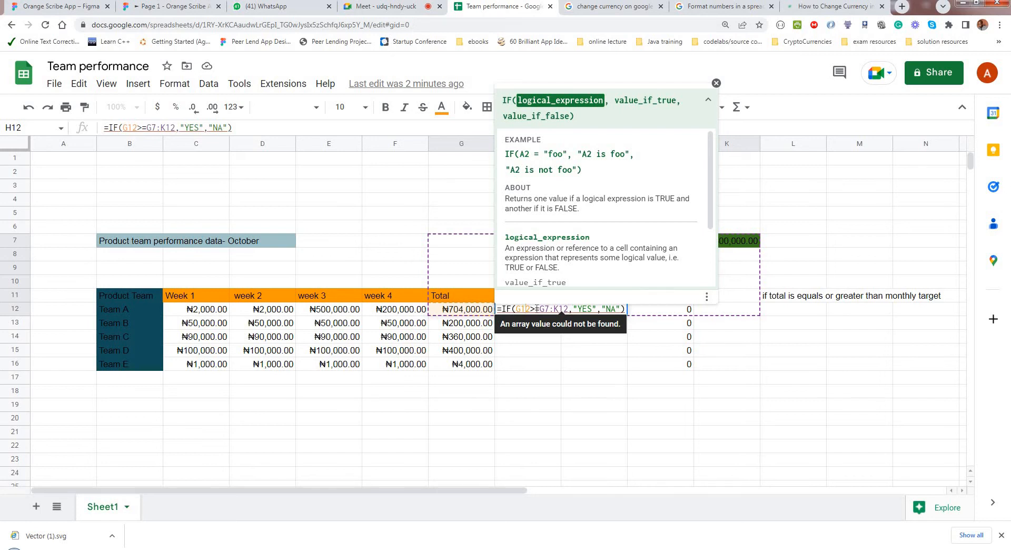
# Replace the G7:K12 range in H12's IF condition with the monthly target cell K7 and enter the formula.
pyautogui.click(548, 310)
pyautogui.click(562, 310)
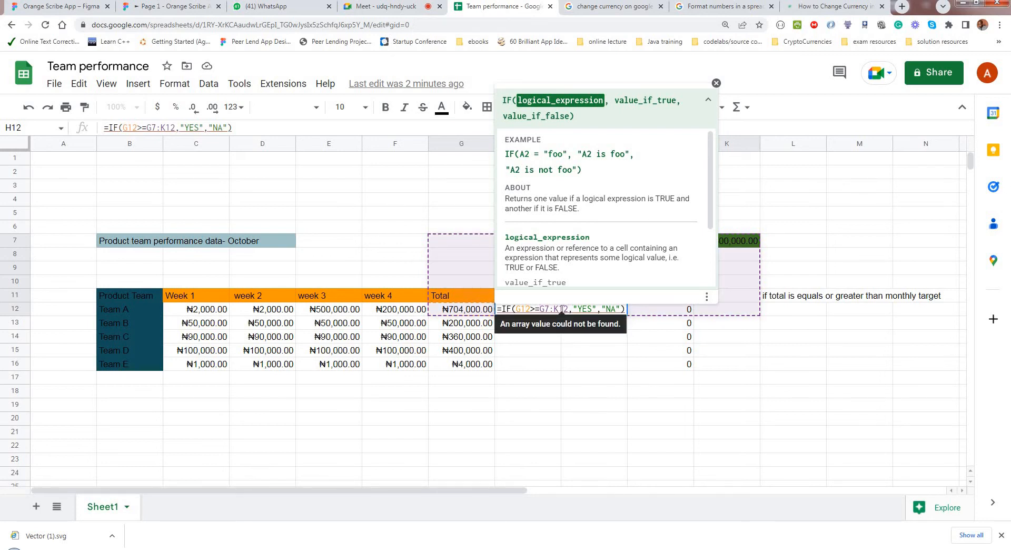
pyautogui.press('Delete')
pyautogui.press('Delete')
pyautogui.press('Delete')
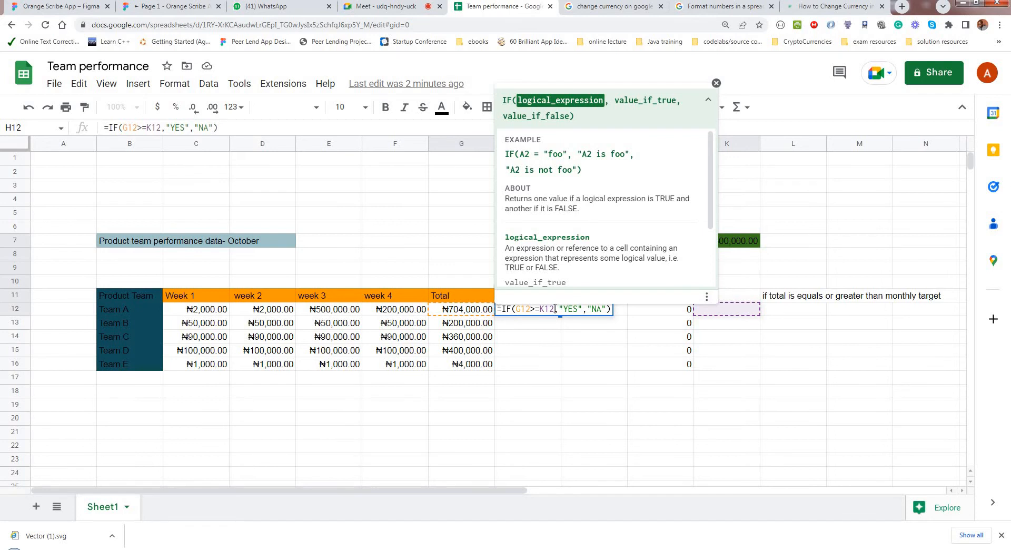
pyautogui.click(717, 241)
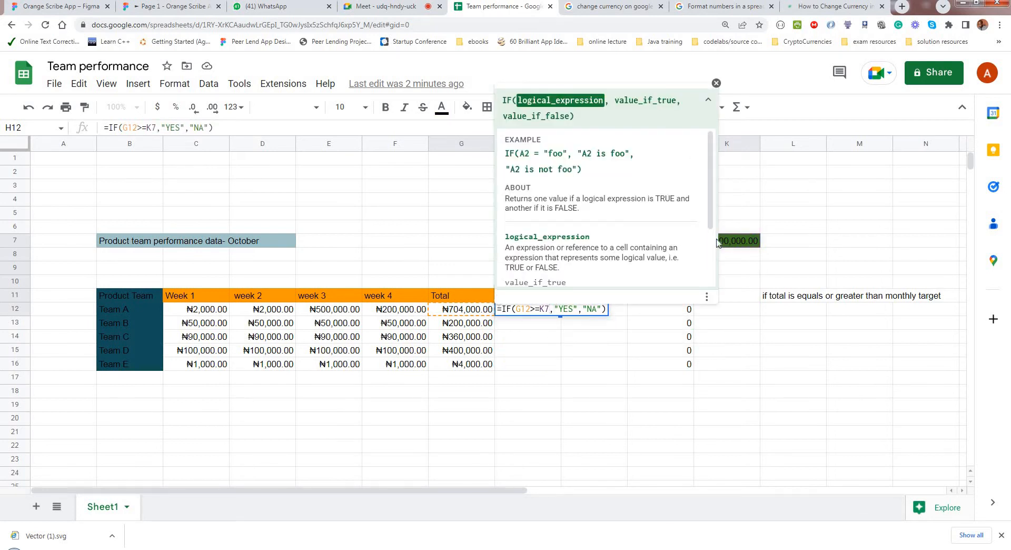
pyautogui.press('Return')
# Check Team A's bonus, target result and total cells, and the column and row of the monthly target in K7.
pyautogui.click(738, 241)
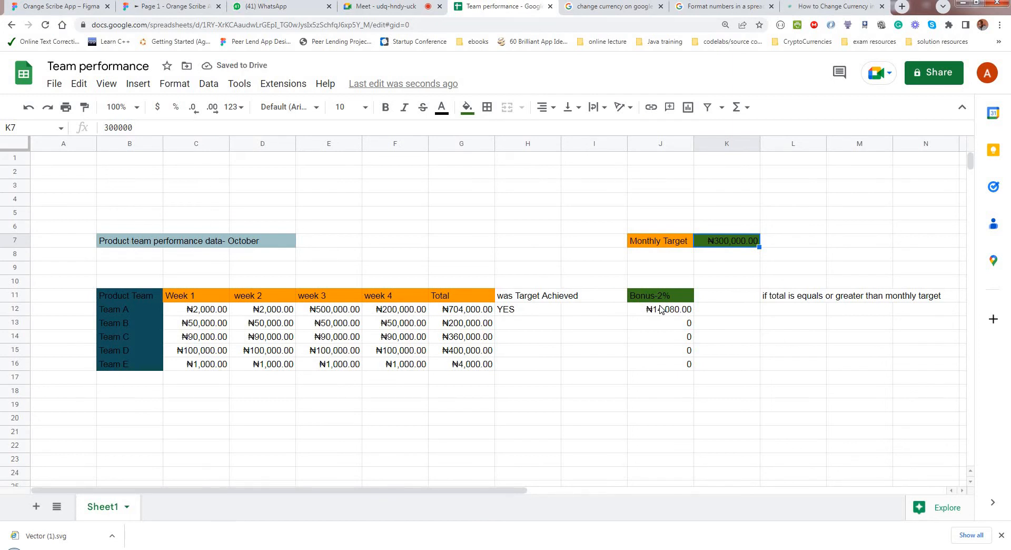
pyautogui.click(661, 310)
pyautogui.click(529, 312)
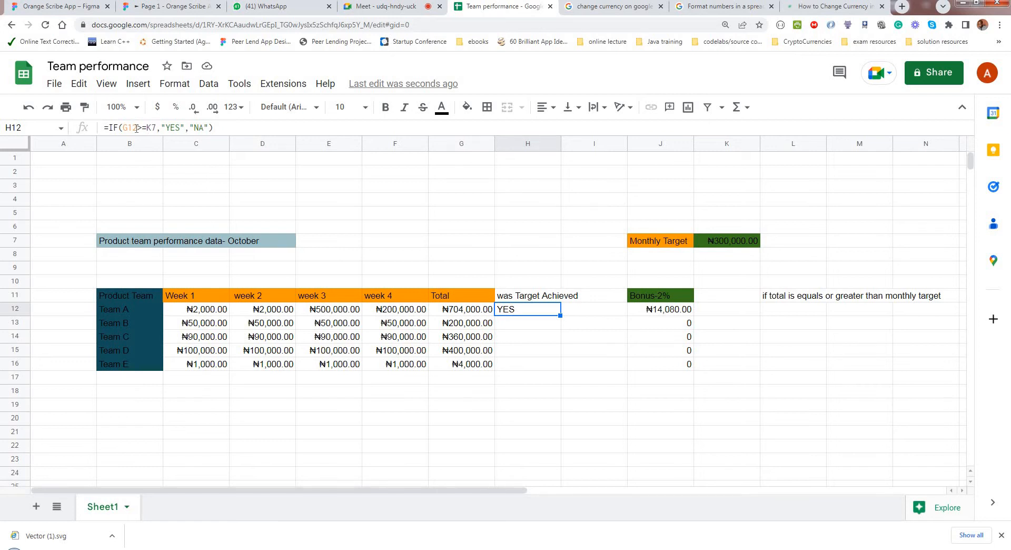
pyautogui.click(465, 312)
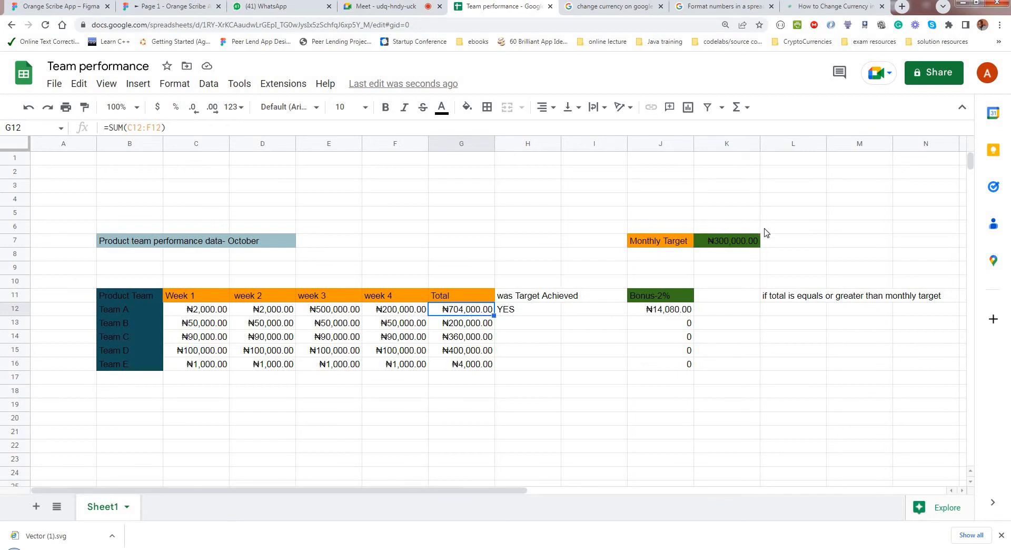
pyautogui.click(737, 241)
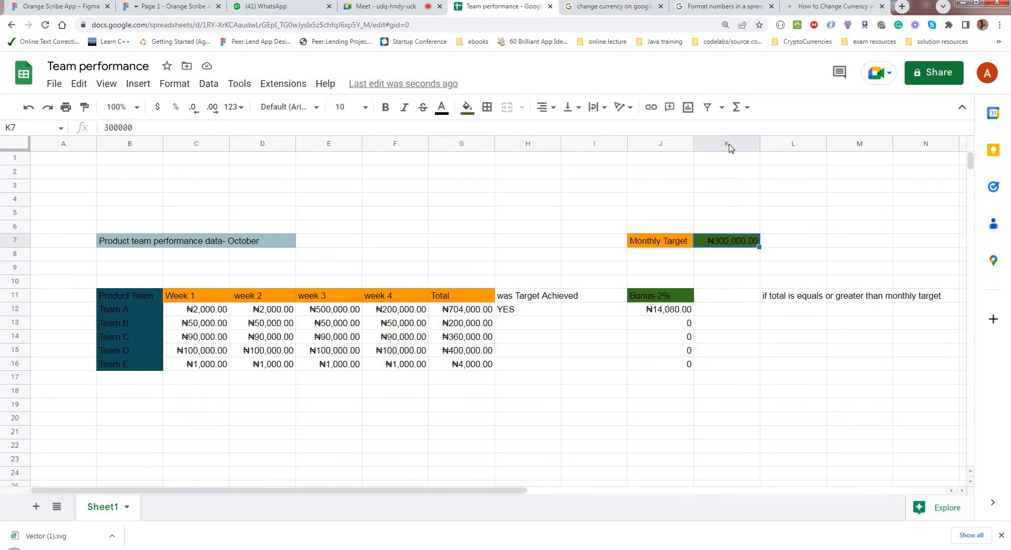
pyautogui.hotkey('ctrl', 'space')
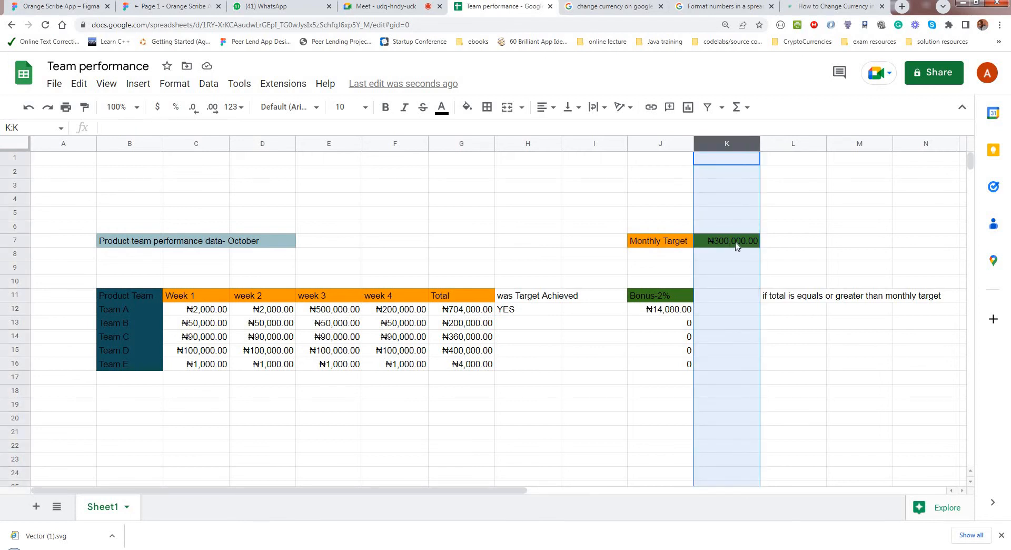
pyautogui.click(736, 243)
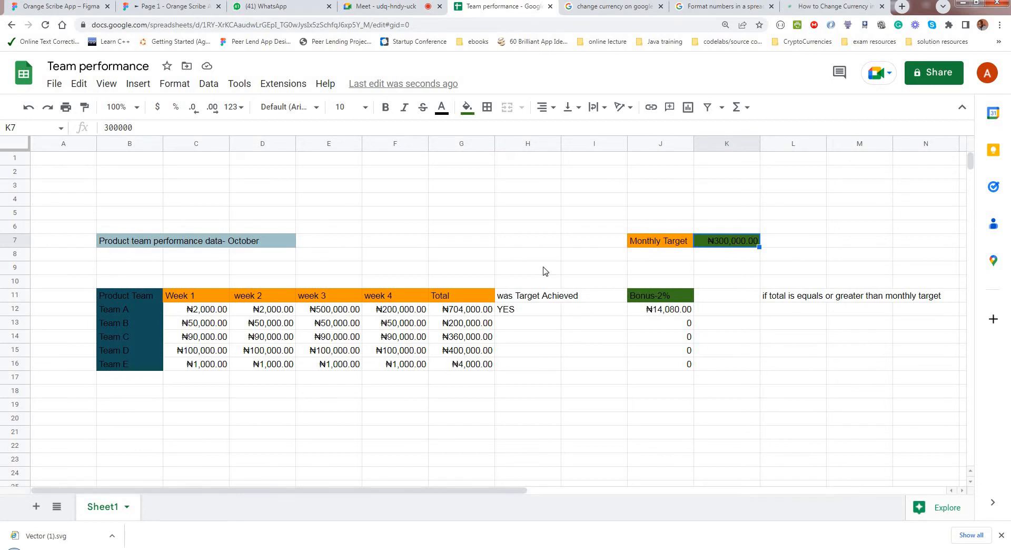
# Examine the YES and NA results inside the IF formula of H12.
pyautogui.click(512, 312)
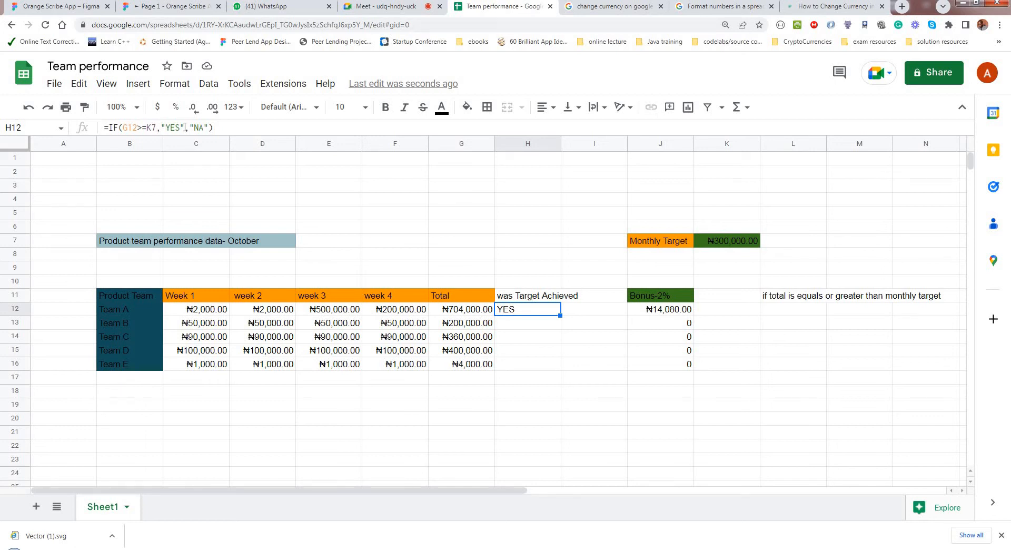
pyautogui.doubleClick(163, 128)
pyautogui.moveTo(163, 127); pyautogui.dragTo(163, 127)
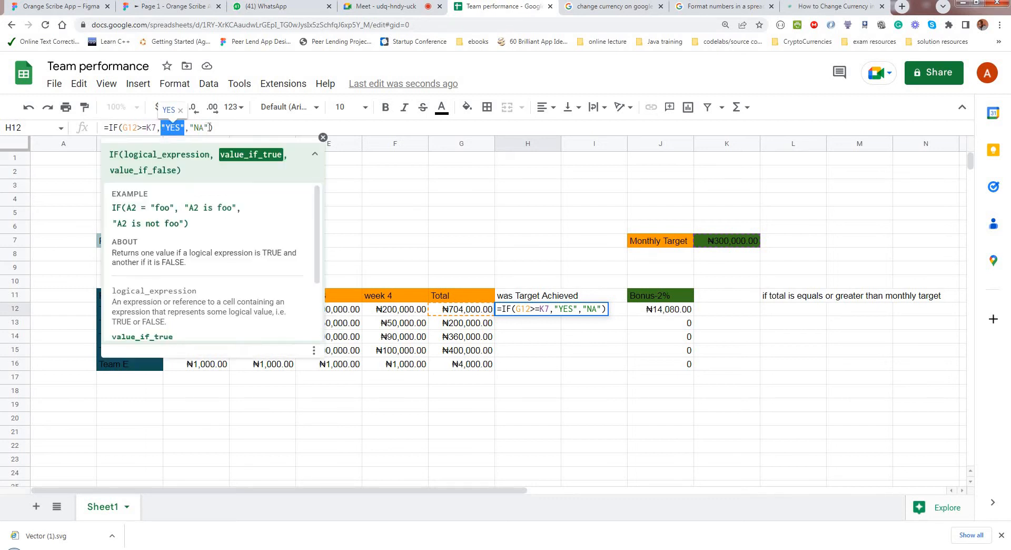
pyautogui.doubleClick(198, 126)
pyautogui.moveTo(192, 125); pyautogui.dragTo(191, 126)
pyautogui.click(575, 309)
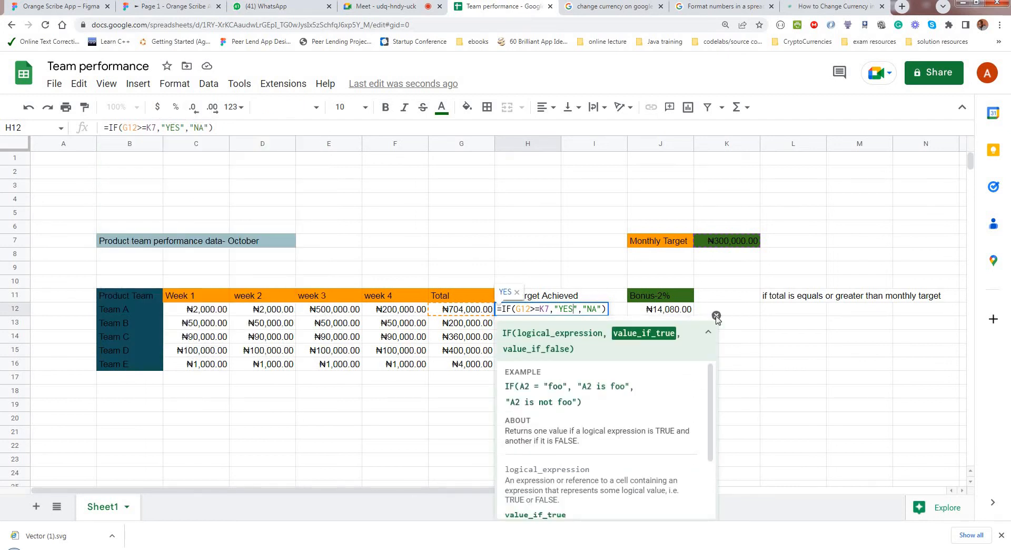
# Close the formula help and clear Team A's bonus formula from J12.
pyautogui.click(715, 315)
pyautogui.click(683, 314)
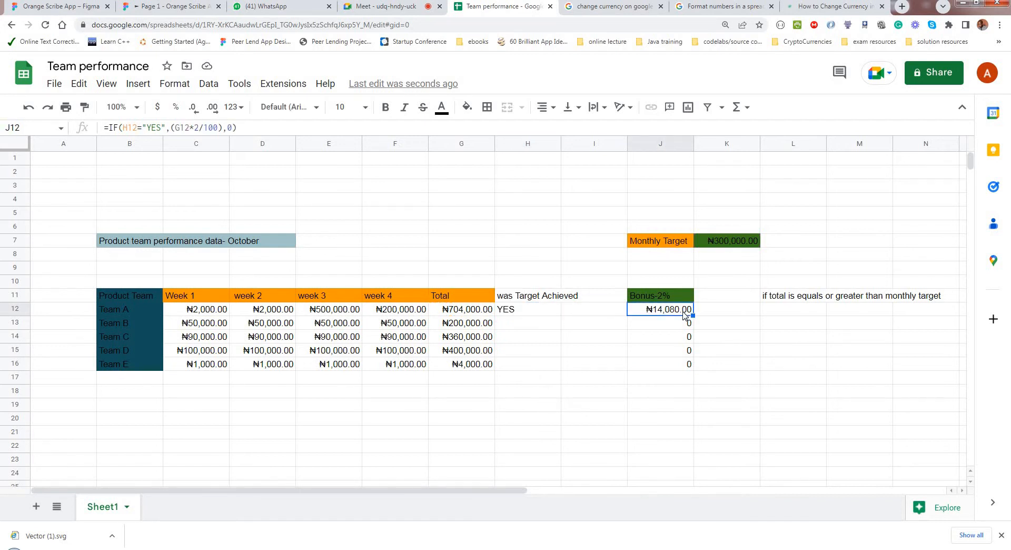
pyautogui.press('Delete')
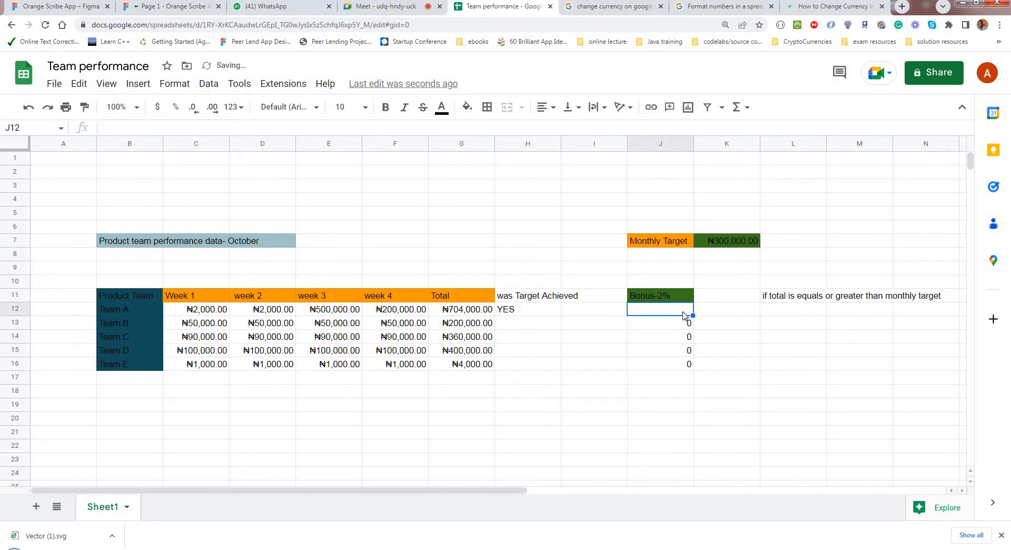
# Fill the IF formula from H12 down to H16 and accept the suggested absolute reference $K$7.
pyautogui.click(522, 311)
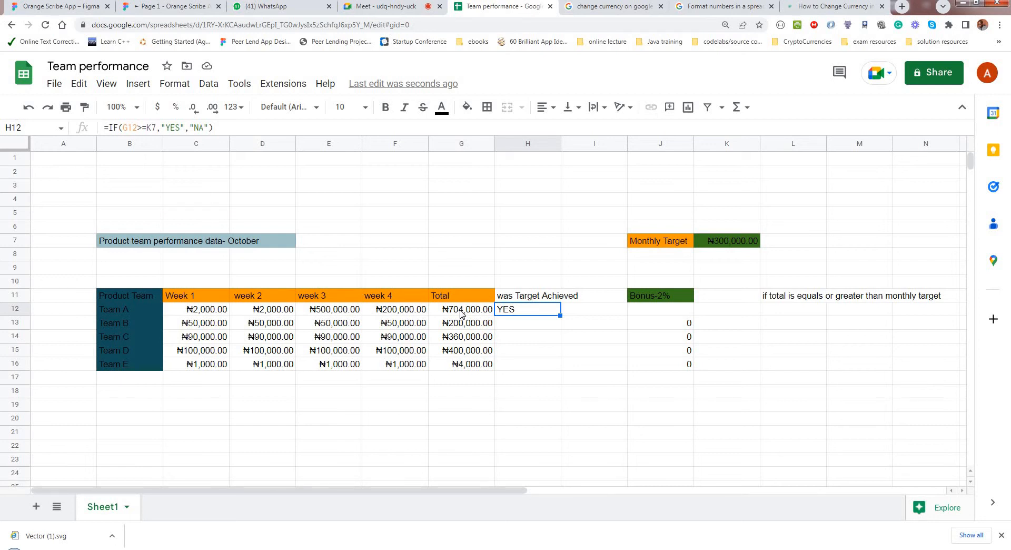
pyautogui.click(730, 245)
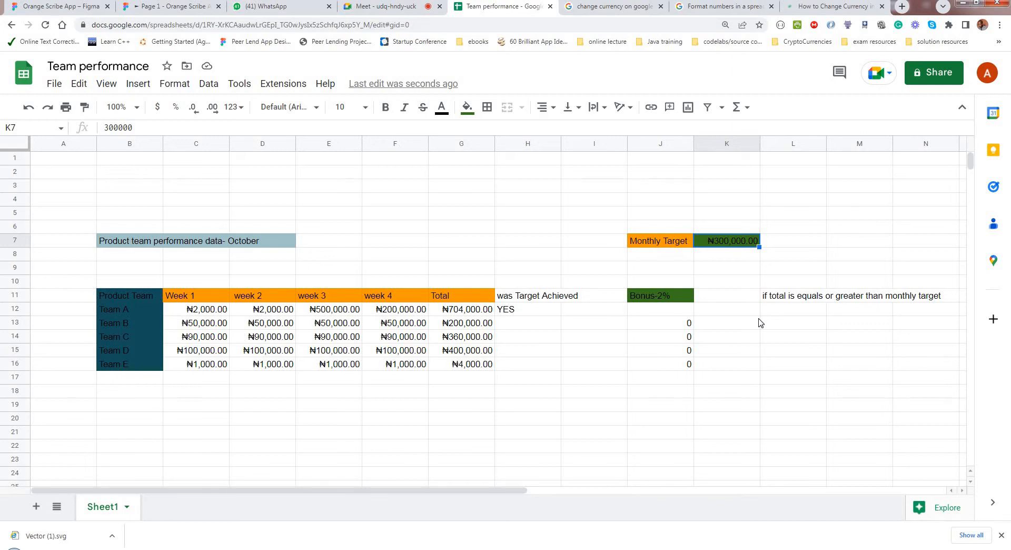
pyautogui.click(550, 312)
pyautogui.moveTo(559, 315); pyautogui.dragTo(560, 367)
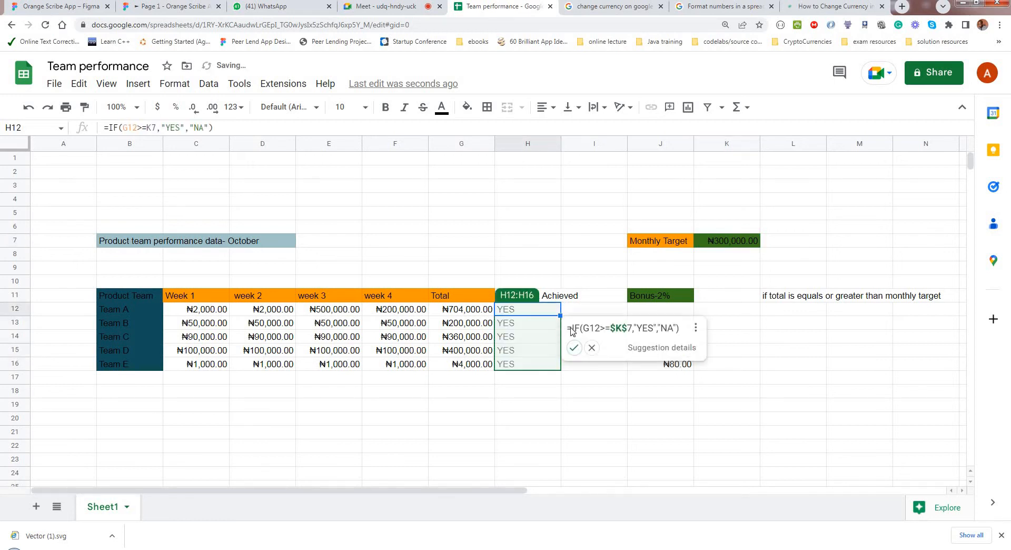
pyautogui.click(574, 347)
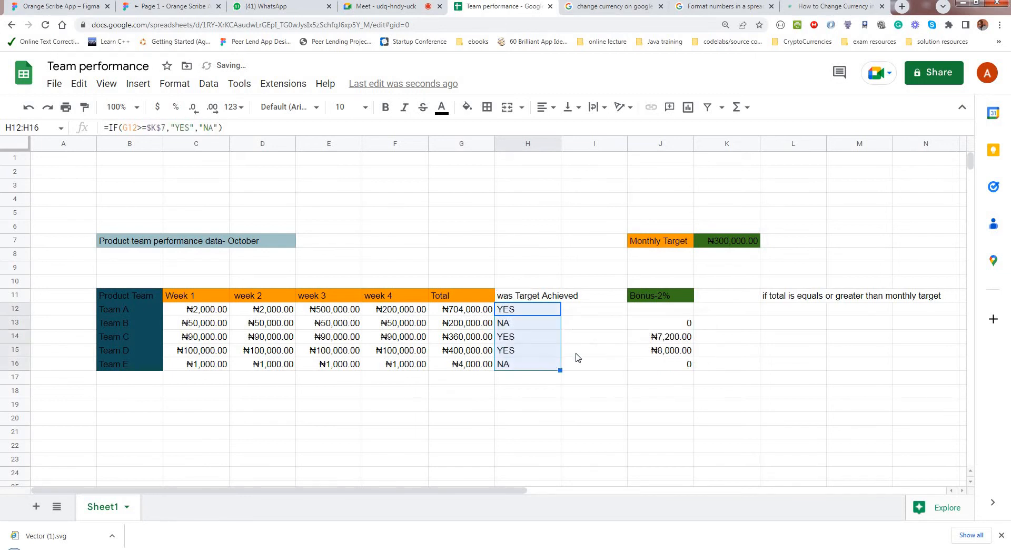
# Check the filled IF formulas for Team B in H13 and Team E in H16.
pyautogui.click(549, 326)
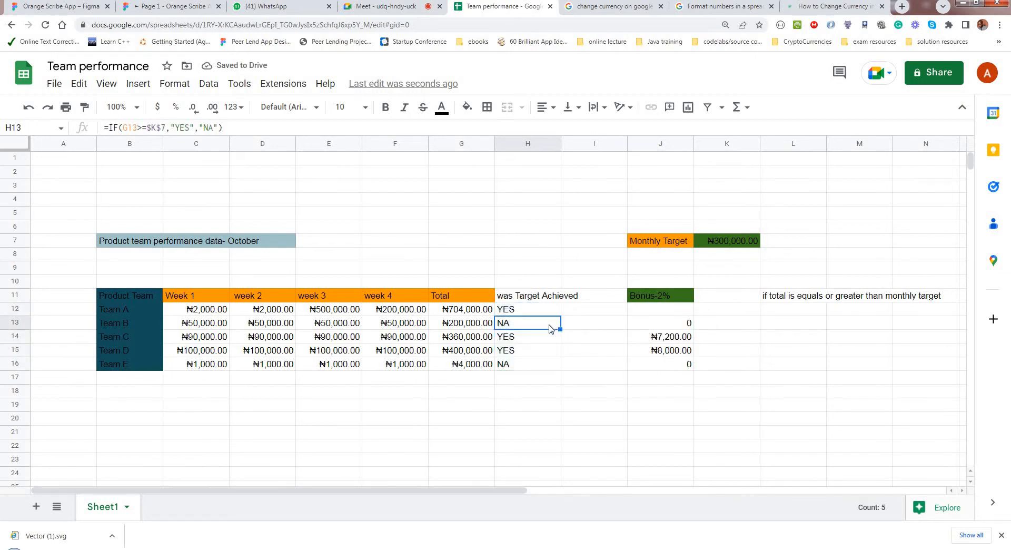
pyautogui.click(542, 373)
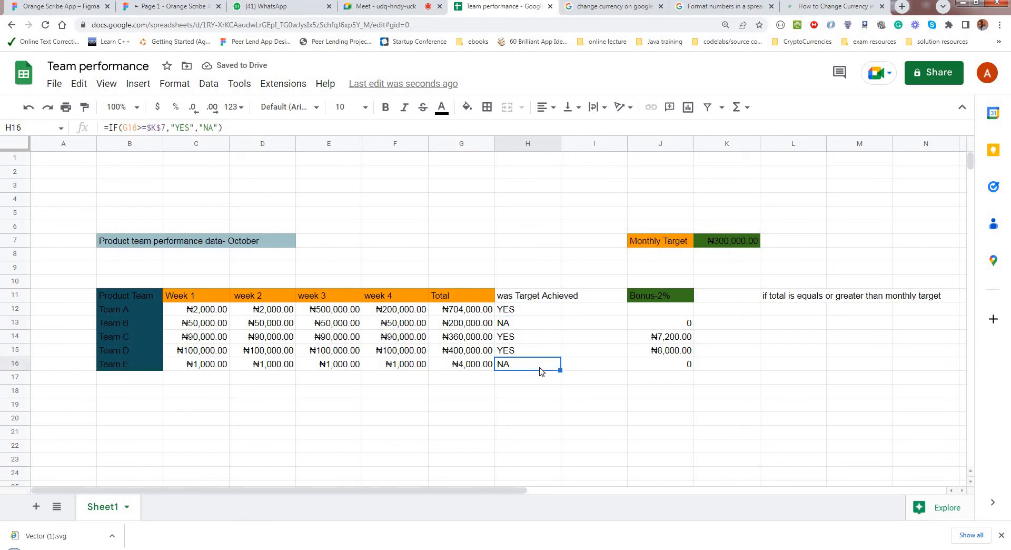
pyautogui.click(543, 323)
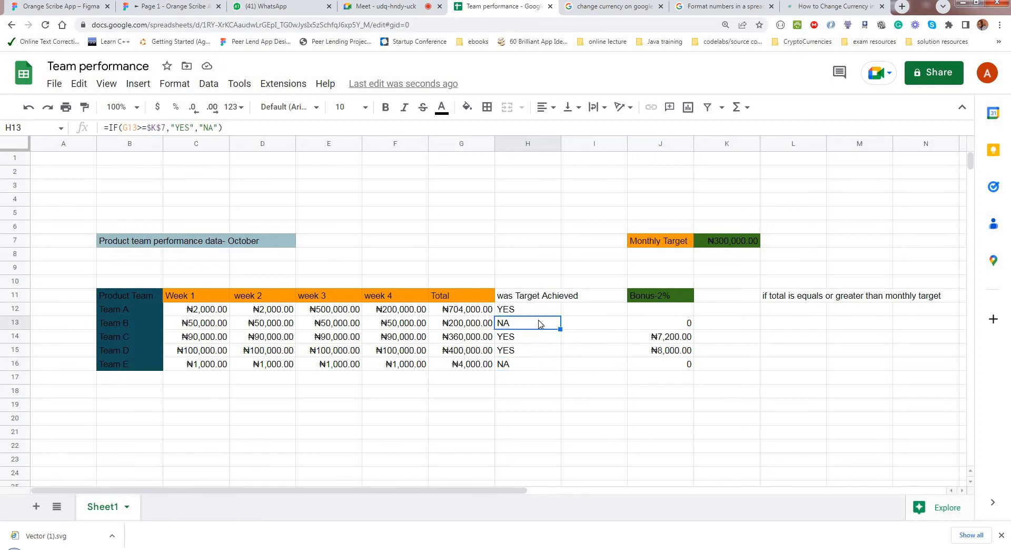
# Change the false result in H12's IF formula to "Not Achieved" and enter the formula.
pyautogui.click(545, 314)
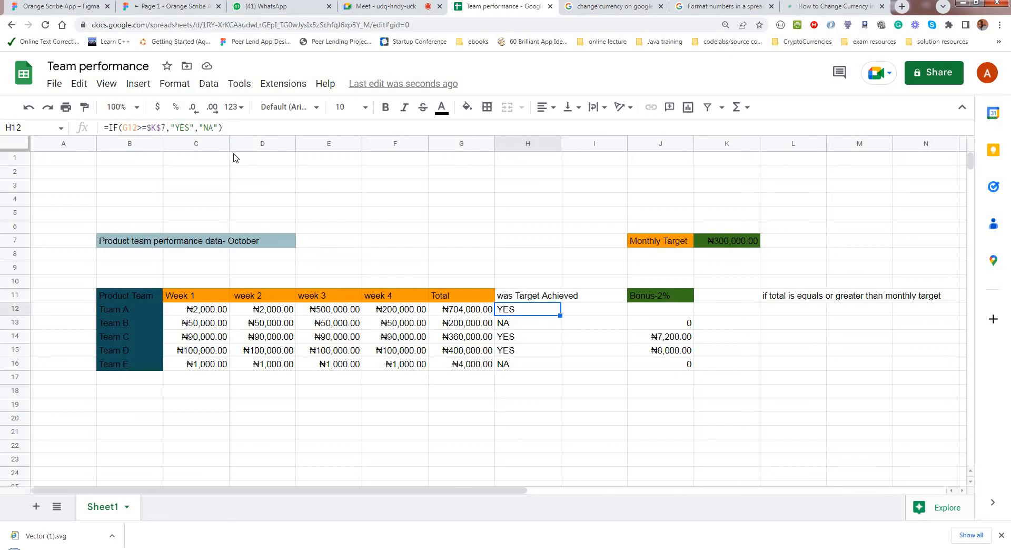
pyautogui.click(216, 129)
pyautogui.press('BackSpace')
pyautogui.press('BackSpace')
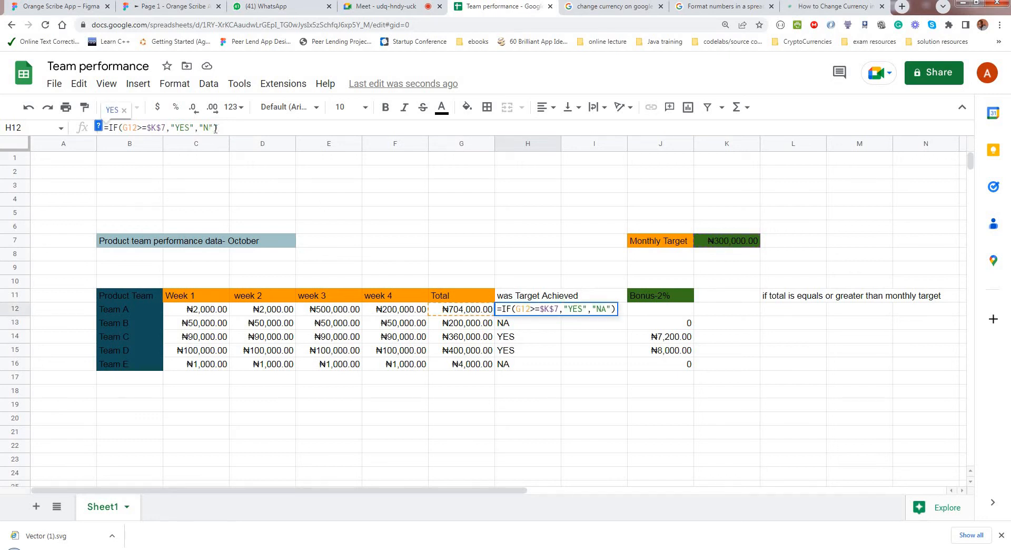
pyautogui.write('Not mea')
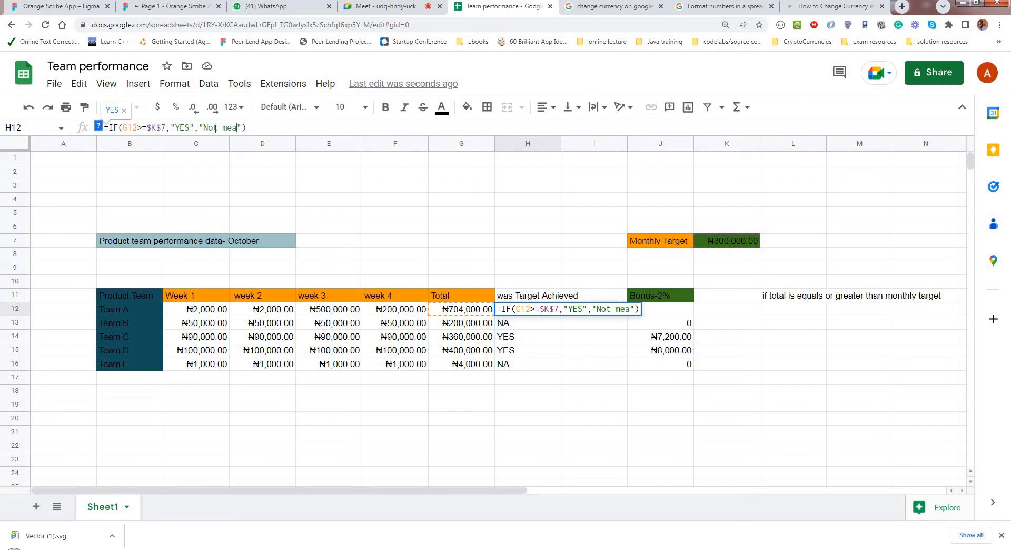
pyautogui.press('BackSpace')
pyautogui.press('BackSpace')
pyautogui.press('BackSpace')
pyautogui.press('BackSpace')
pyautogui.press('BackSpace')
pyautogui.write('t')
pyautogui.write('Arc')
pyautogui.write('h')
pyautogui.press('BackSpace')
pyautogui.press('BackSpace')
pyautogui.press('BackSpace')
pyautogui.write('chieve')
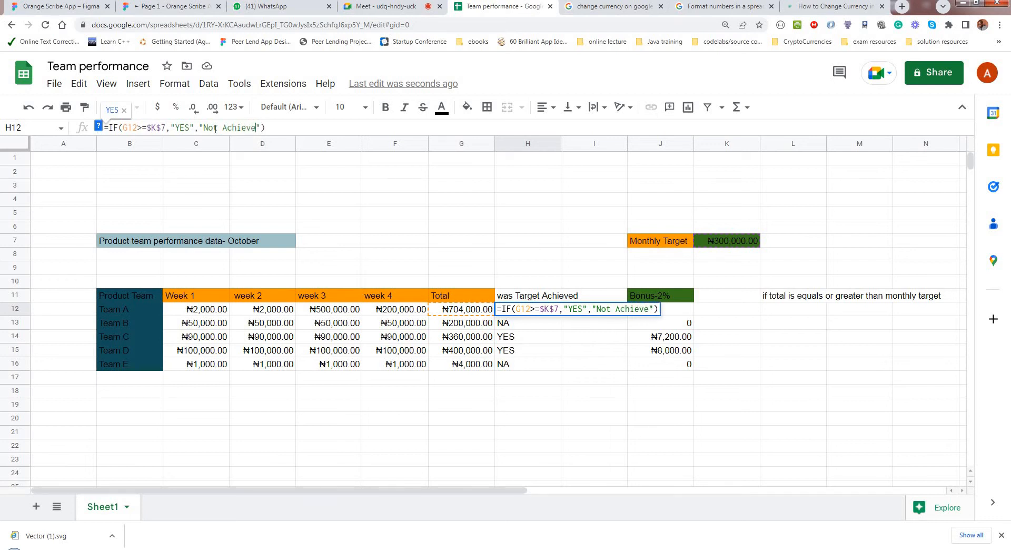
pyautogui.write('d')
pyautogui.moveTo(262, 127); pyautogui.dragTo(202, 127)
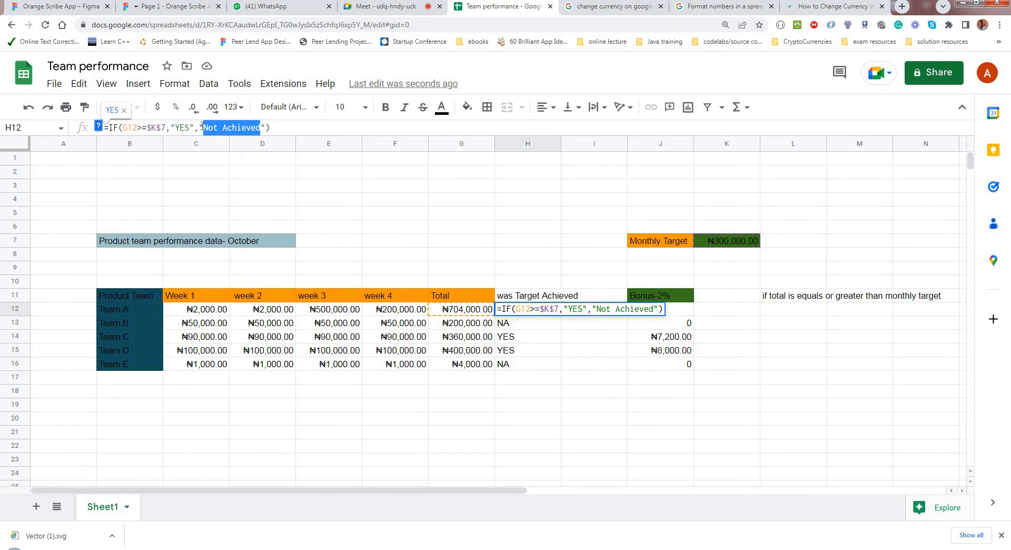
pyautogui.click(253, 129)
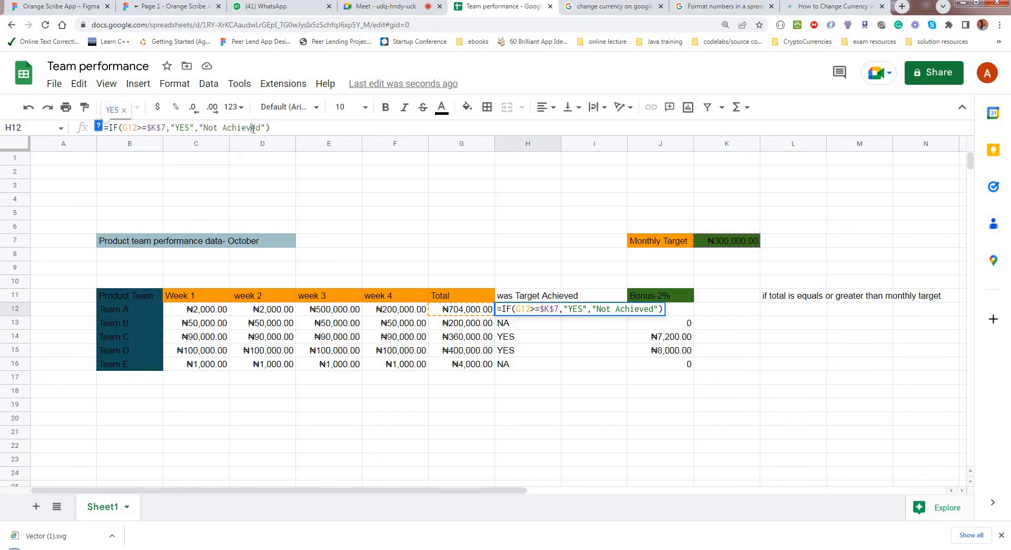
pyautogui.press('Return')
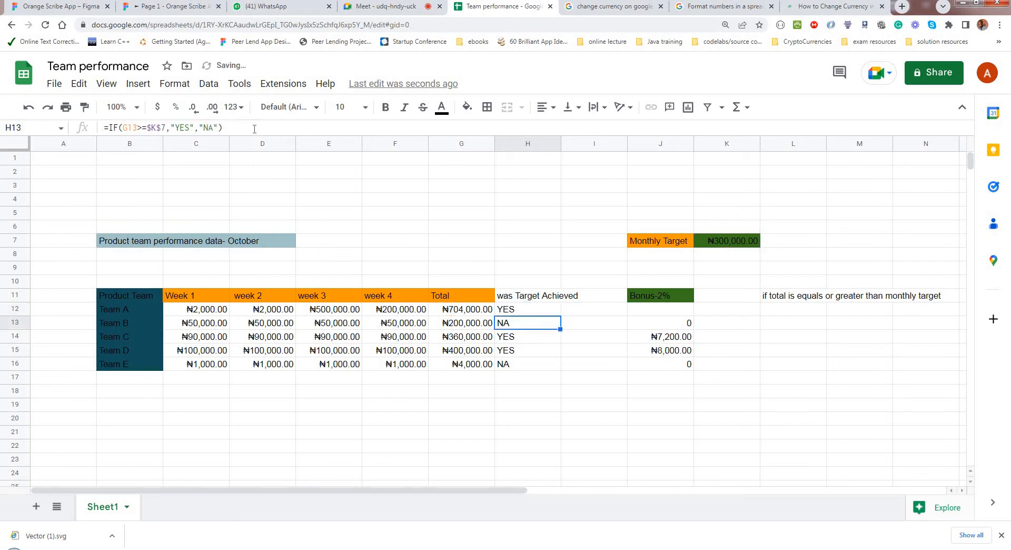
# Check the false results used in the IF formulas of H13 and H12.
pyautogui.click(213, 128)
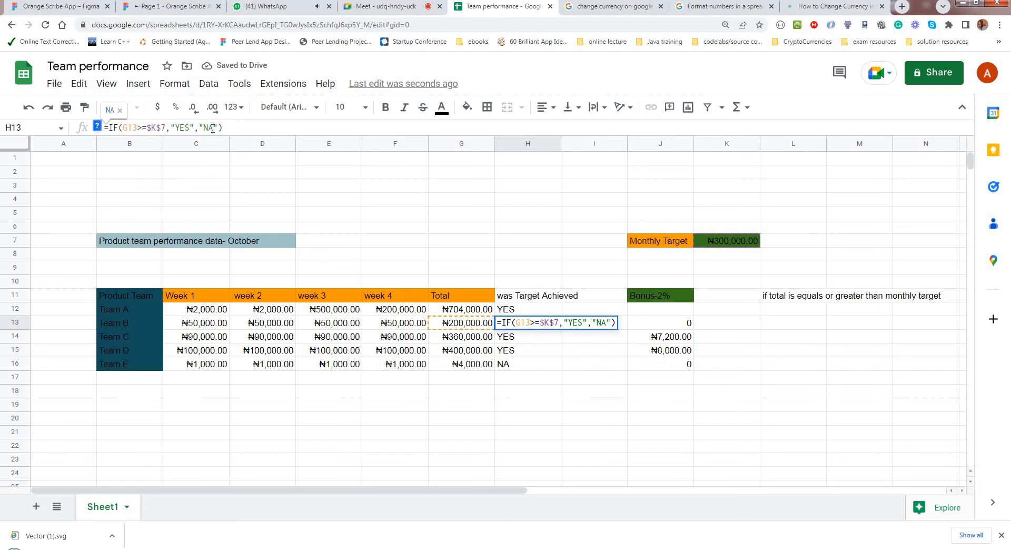
pyautogui.click(527, 331)
pyautogui.click(524, 312)
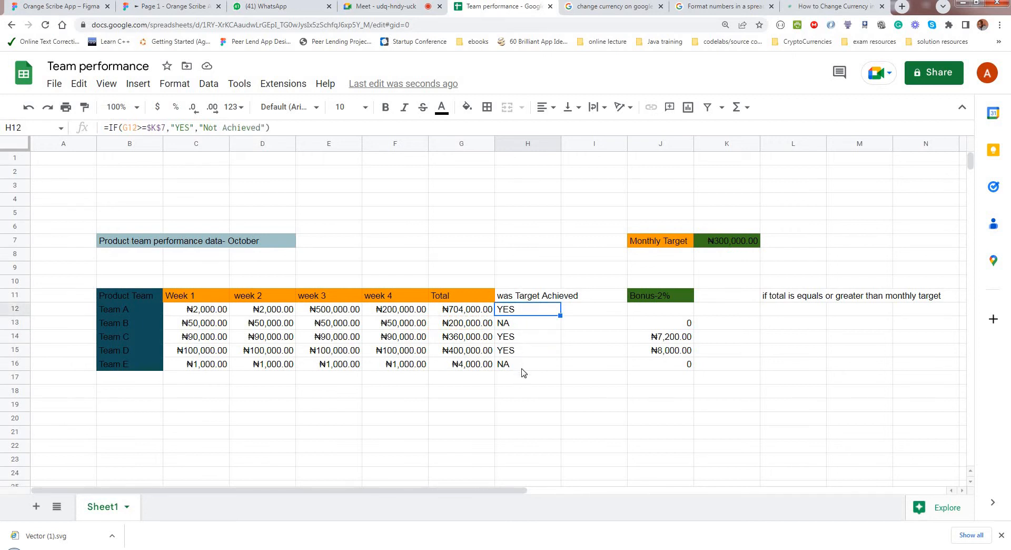
# Clear the remaining Bonus-2% values in J12:J16 and select Team A's bonus cell J12.
pyautogui.click(683, 311)
pyautogui.keyDown('shift'); pyautogui.click(690, 366); pyautogui.keyUp('shift')
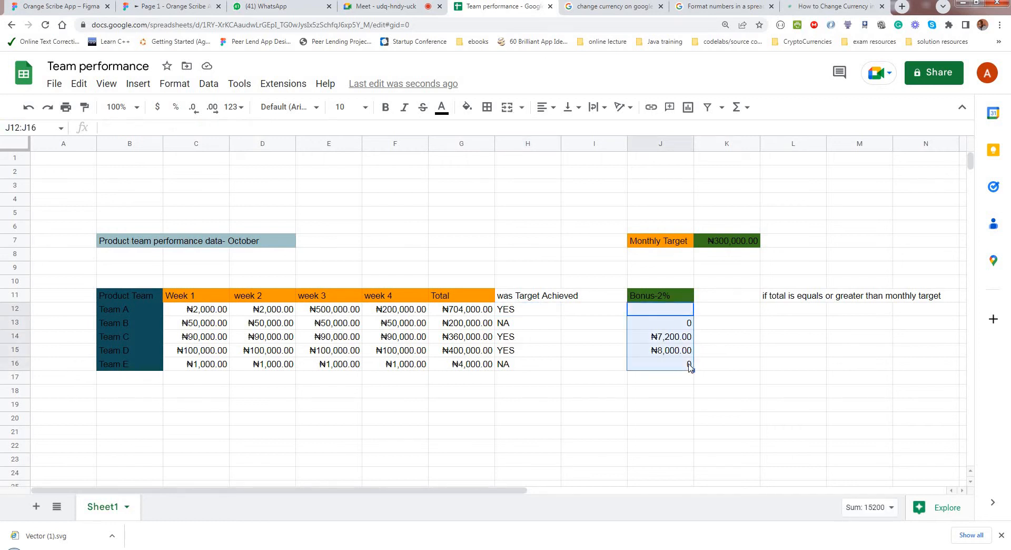
pyautogui.press('Delete')
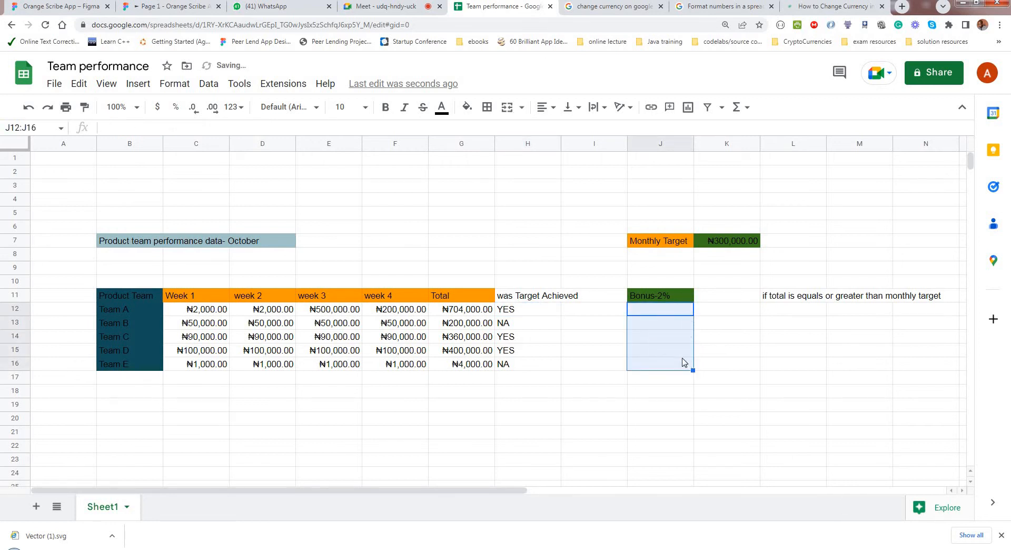
pyautogui.click(672, 314)
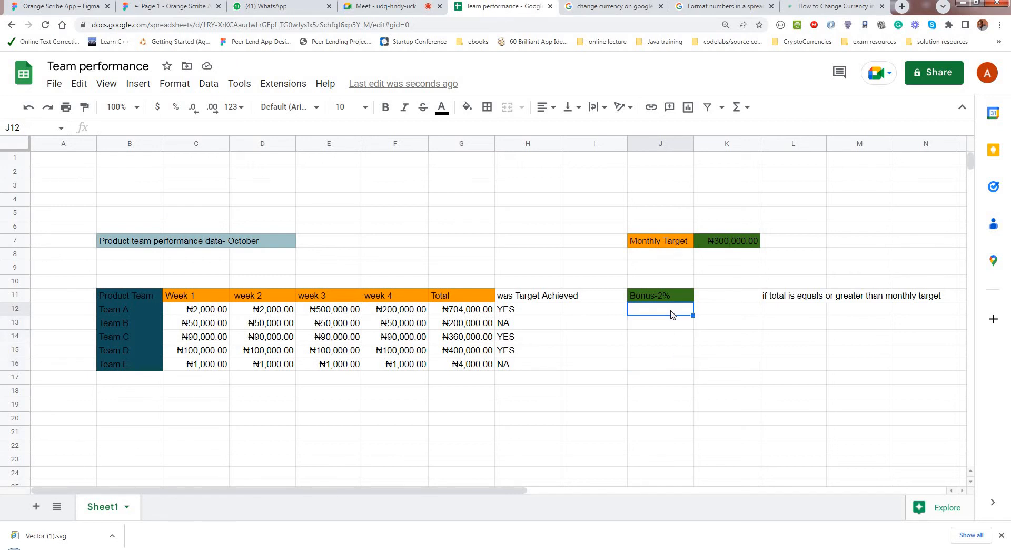
# Enter the note "if was target is true, assign bonus of 2% to the team." in L13.
pyautogui.click(764, 327)
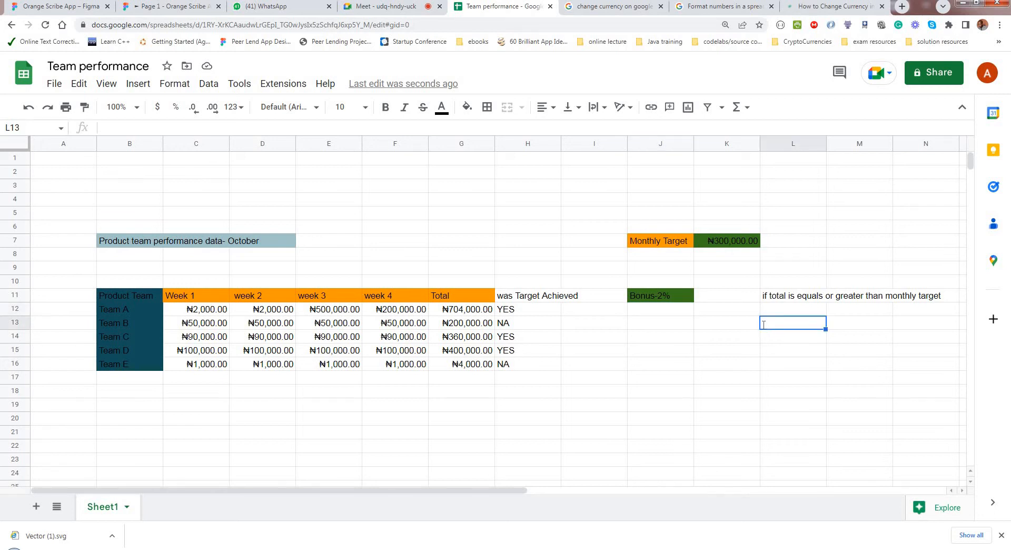
pyautogui.write('if')
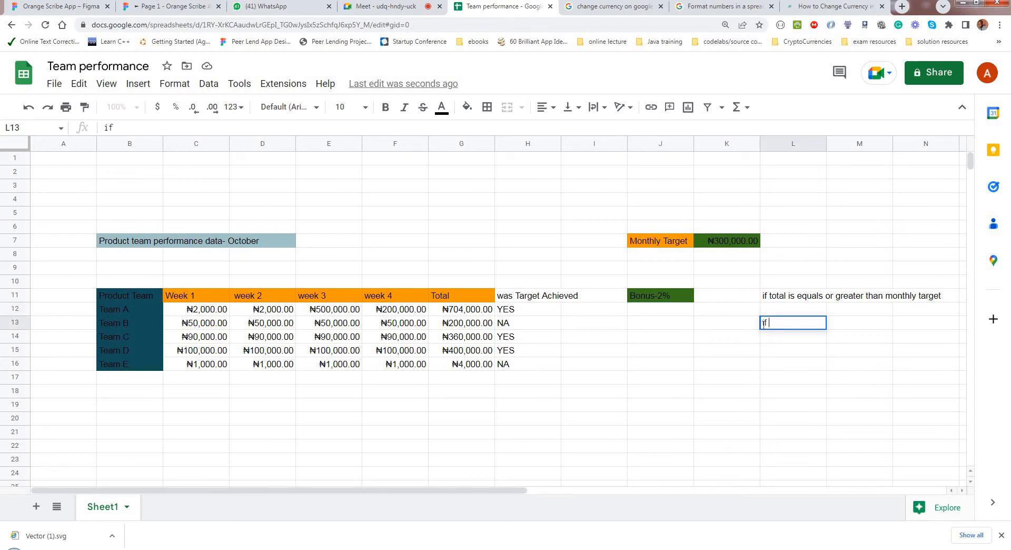
pyautogui.write(' was target is tr')
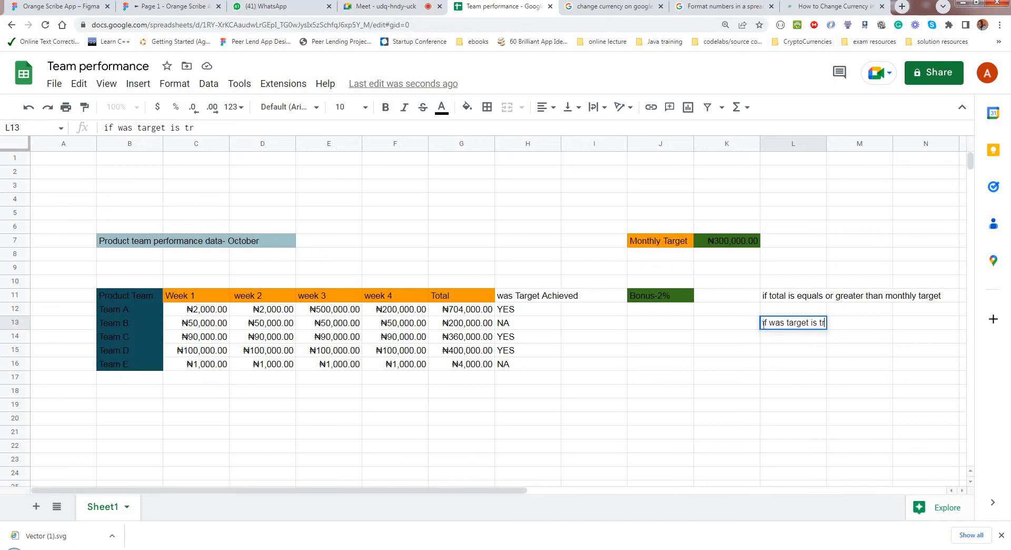
pyautogui.write('ue, assi')
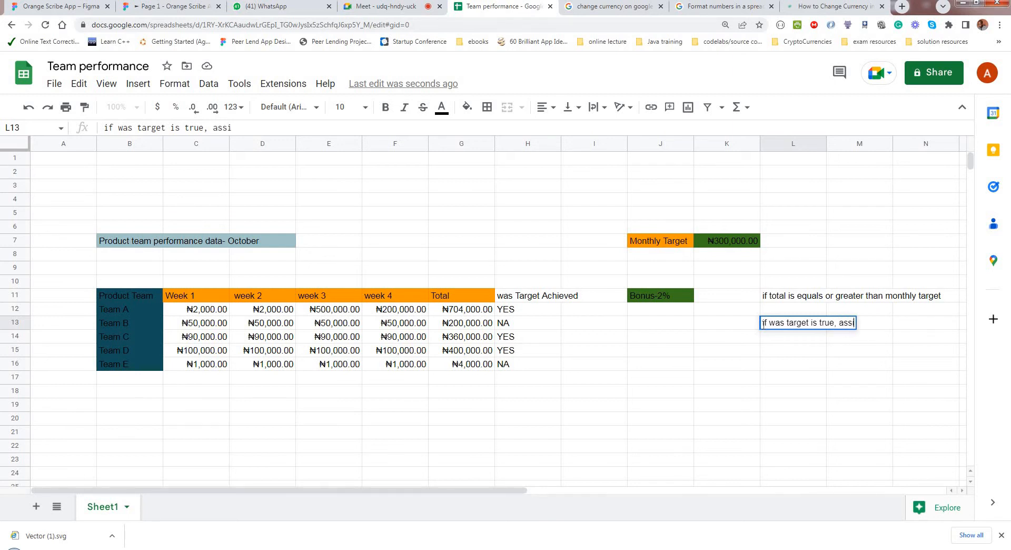
pyautogui.write('gn bonus to')
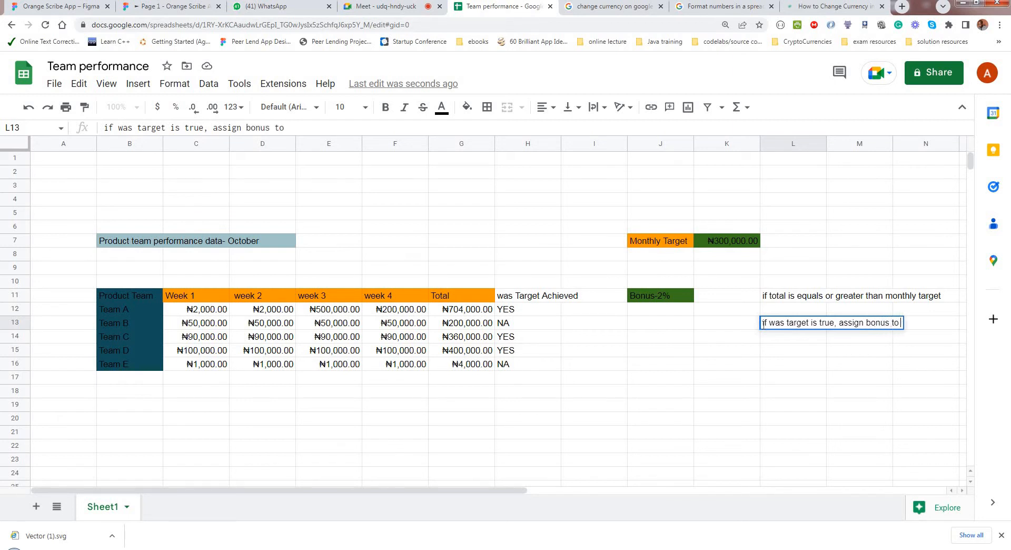
pyautogui.press('BackSpace')
pyautogui.press('BackSpace')
pyautogui.write('of 2%')
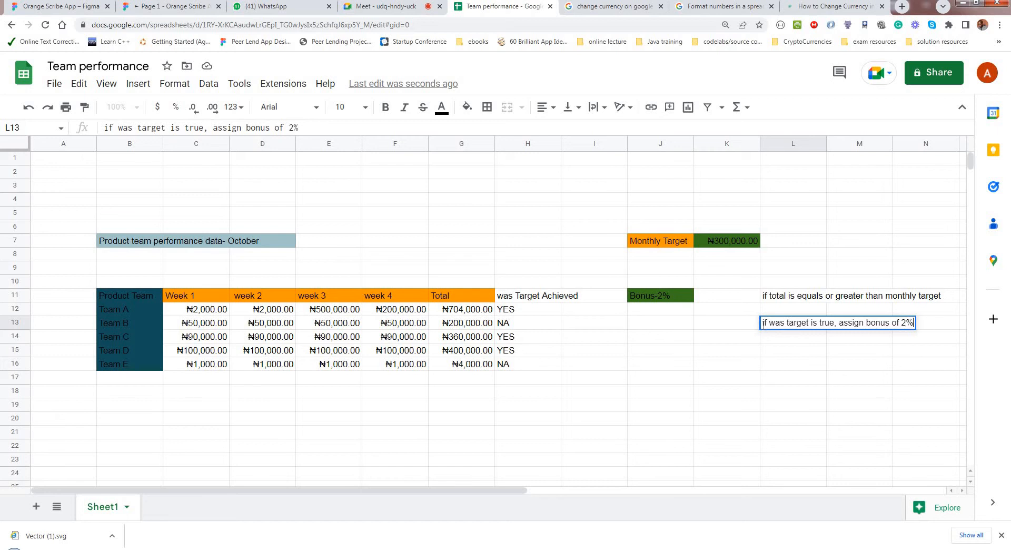
pyautogui.write(' to the team')
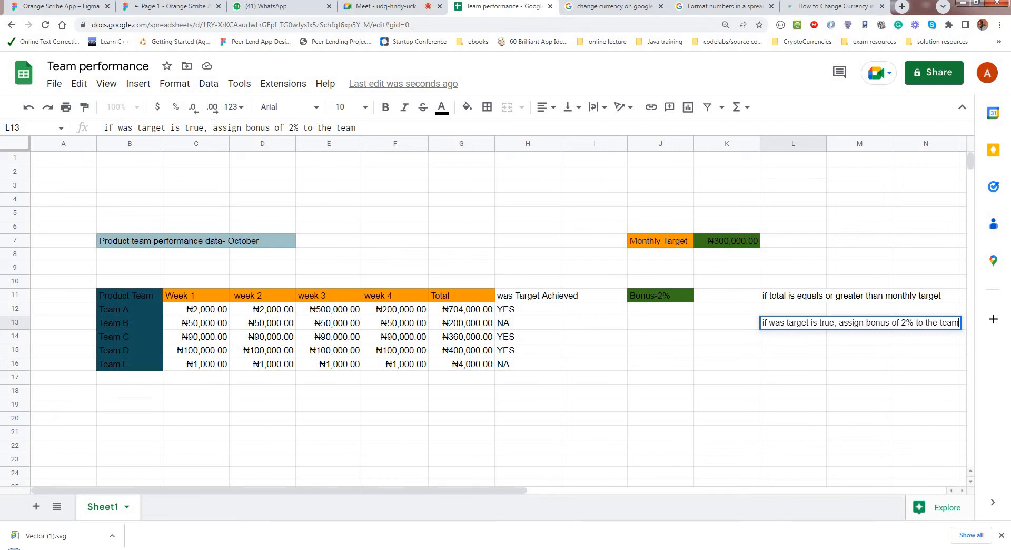
pyautogui.write('.')
pyautogui.press('Return')
# Merge cells L13:N13 containing the bonus rule note.
pyautogui.click(801, 322)
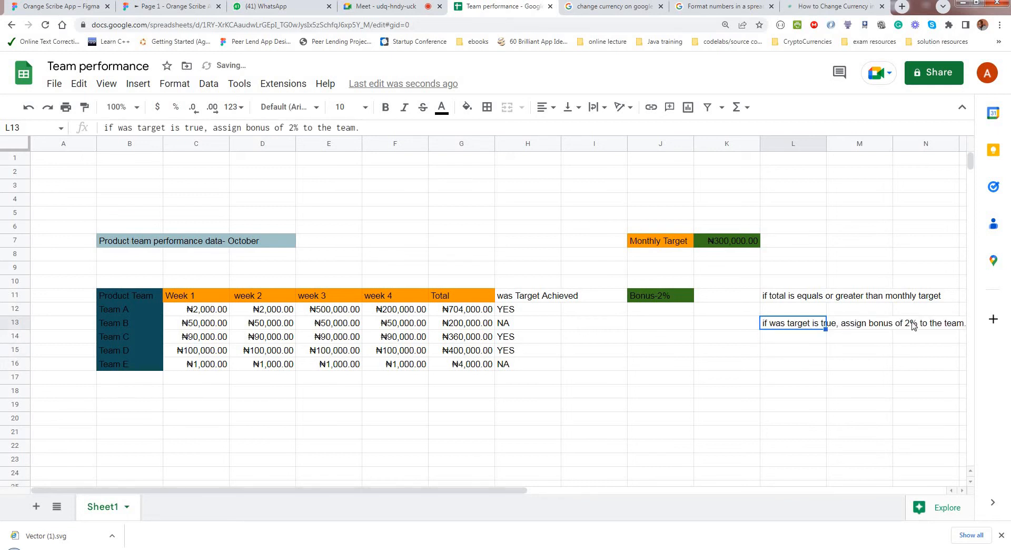
pyautogui.keyDown('shift'); pyautogui.click(931, 325); pyautogui.keyUp('shift')
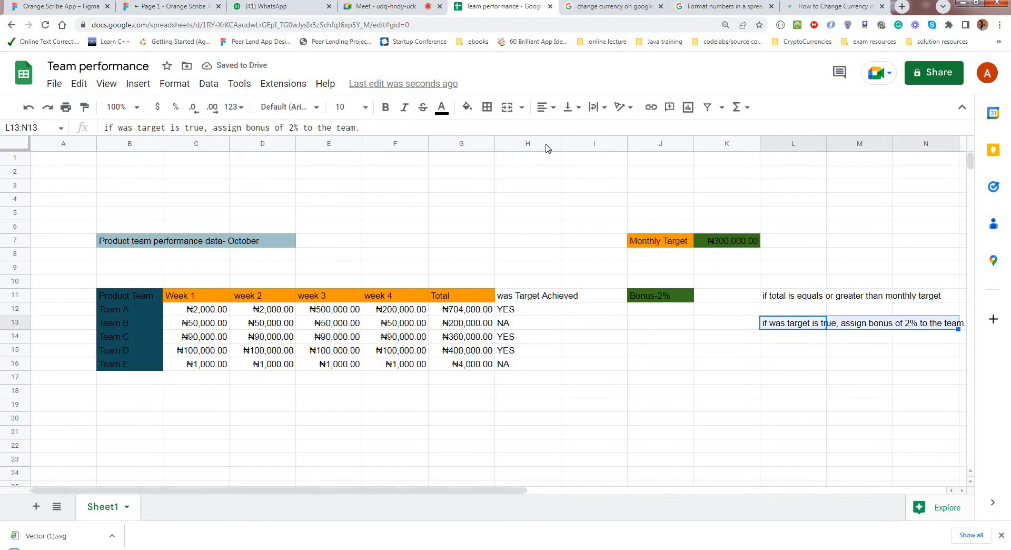
pyautogui.click(513, 109)
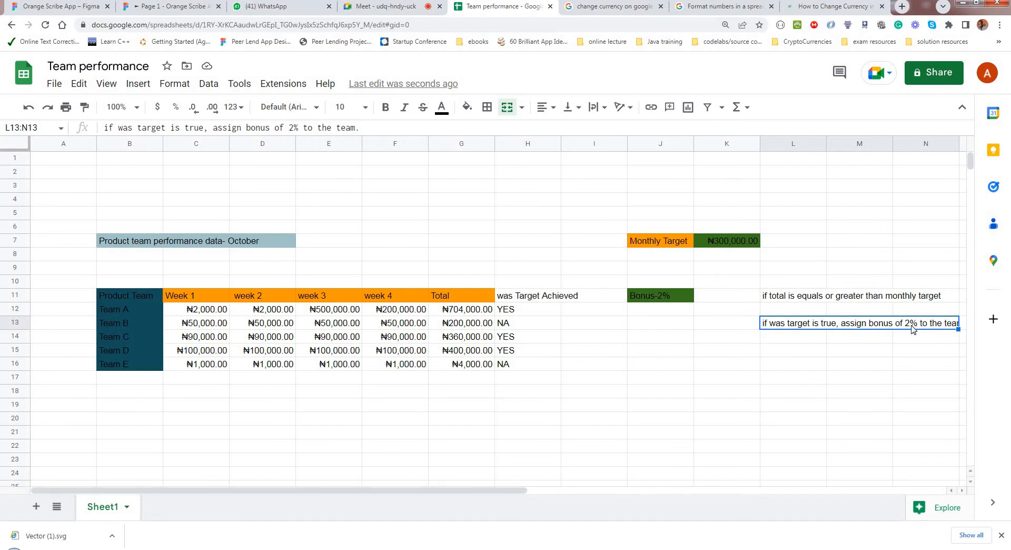
# Begin an IF formula in J12 with the condition H12="YES".
pyautogui.click(635, 313)
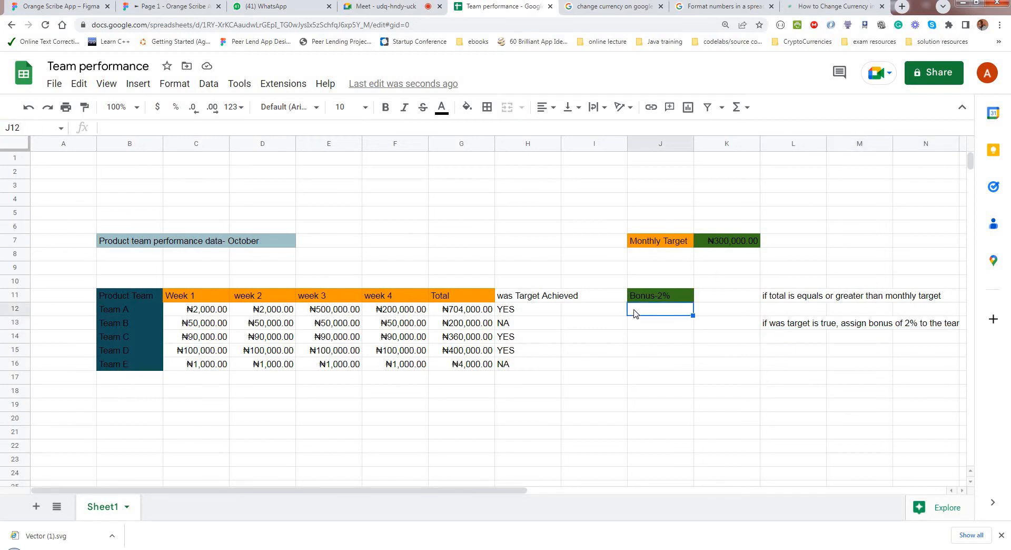
pyautogui.write('=if')
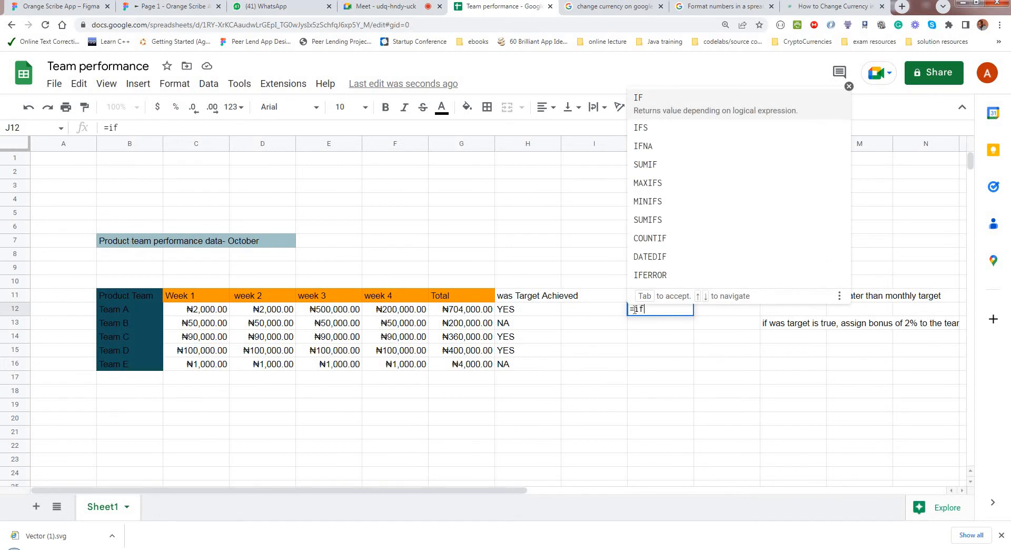
pyautogui.press('Tab')
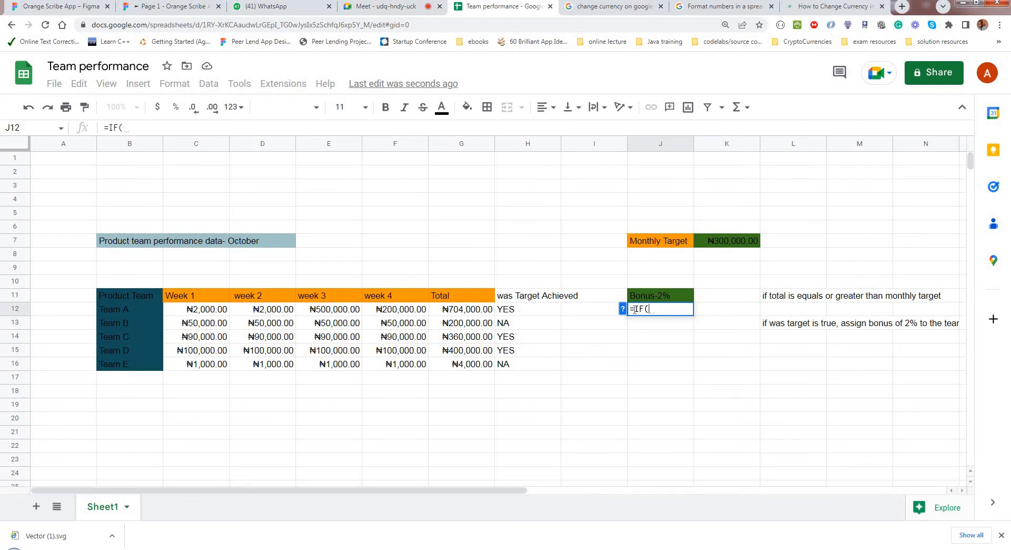
pyautogui.click(513, 311)
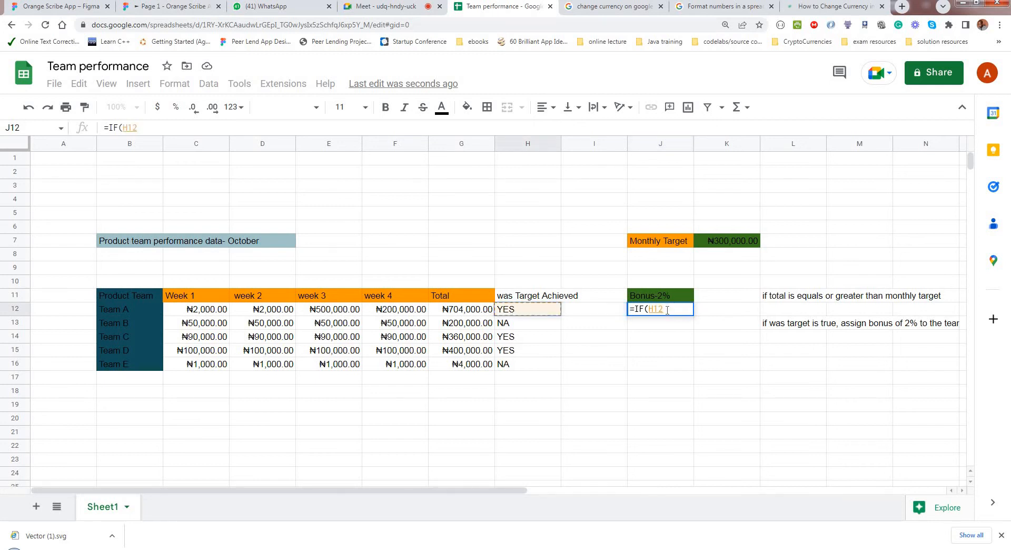
pyautogui.write('=')
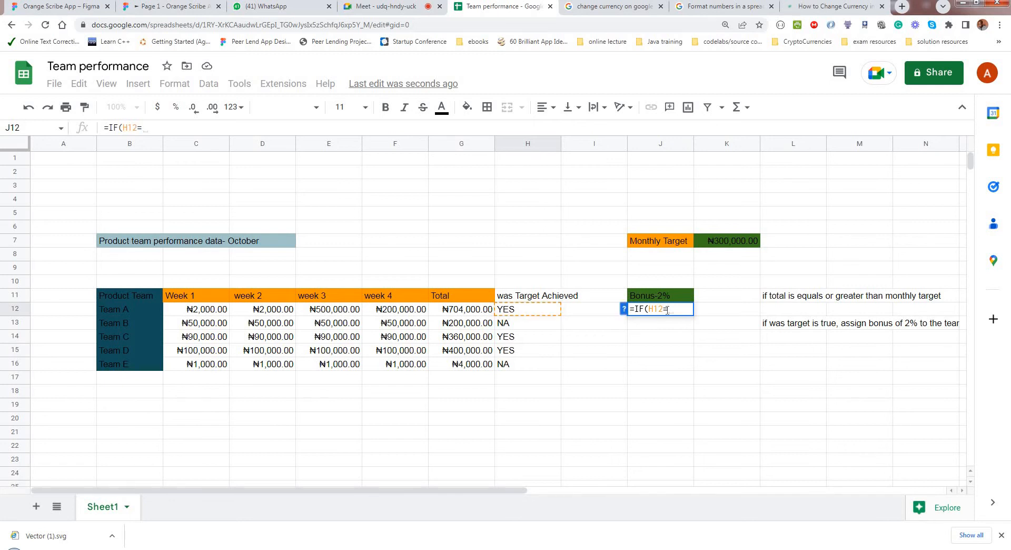
pyautogui.write('"YES')
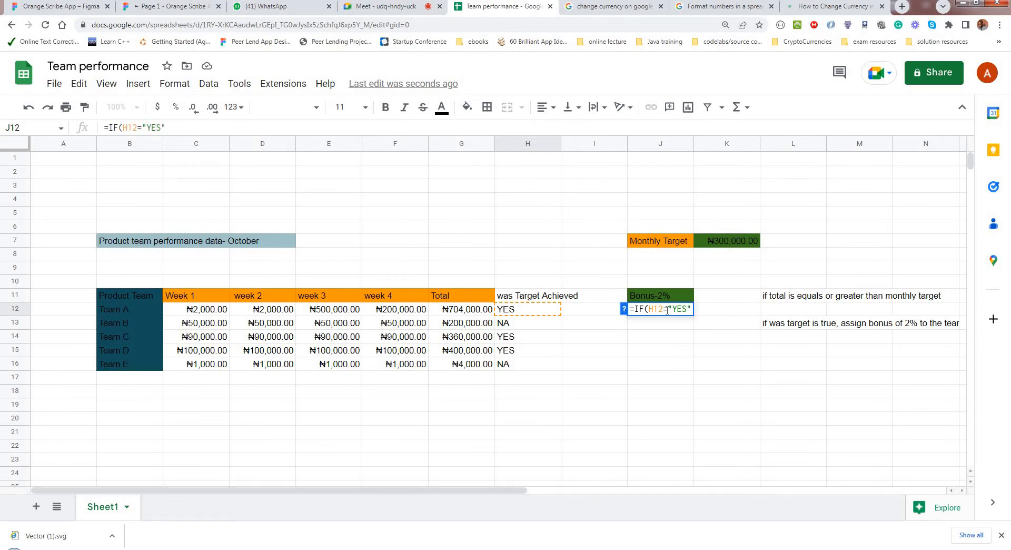
pyautogui.write('",')
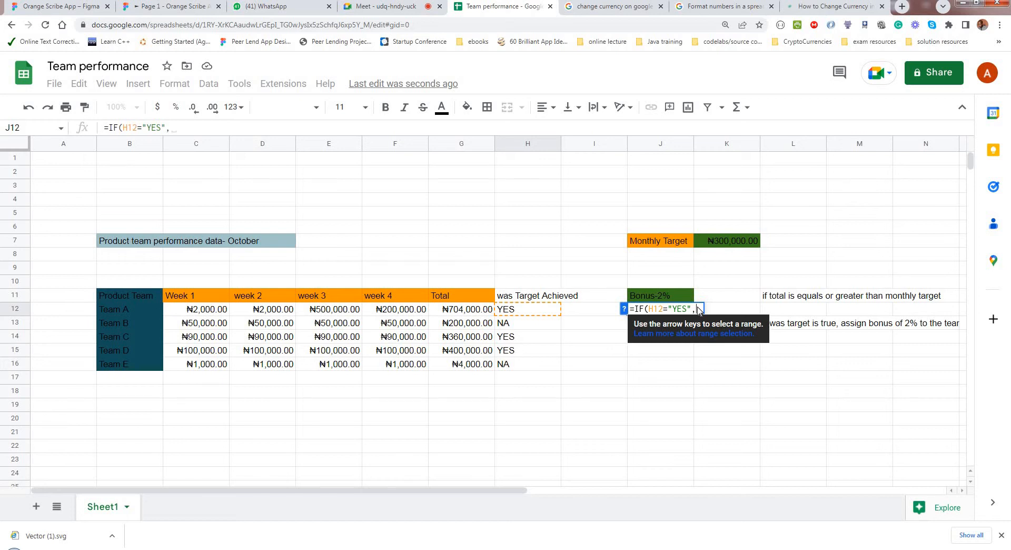
# Complete the IF formula in J12 with (G12*0.2) as the true result and 0 as the false result.
pyautogui.click(475, 314)
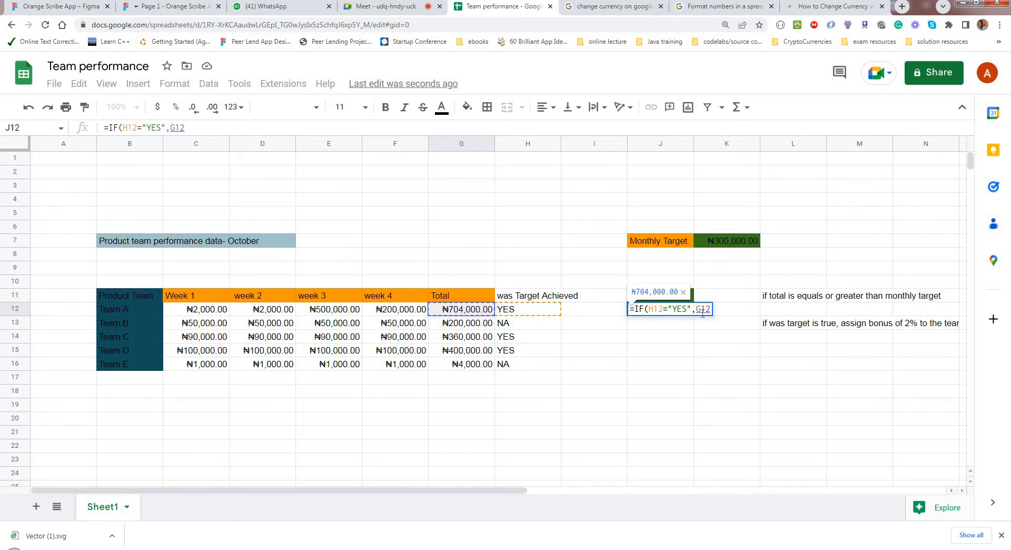
pyautogui.write('*0.2')
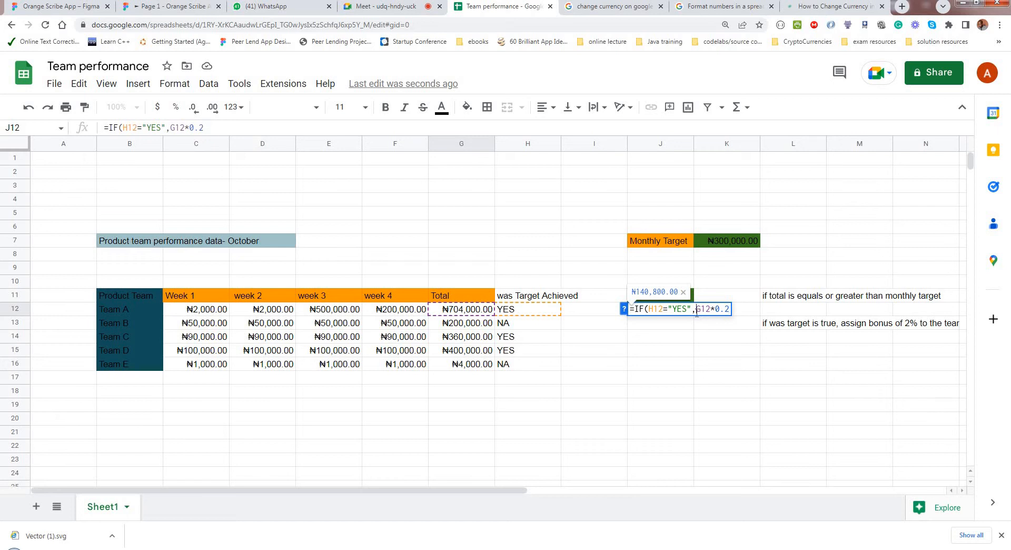
pyautogui.click(696, 311)
pyautogui.write('(')
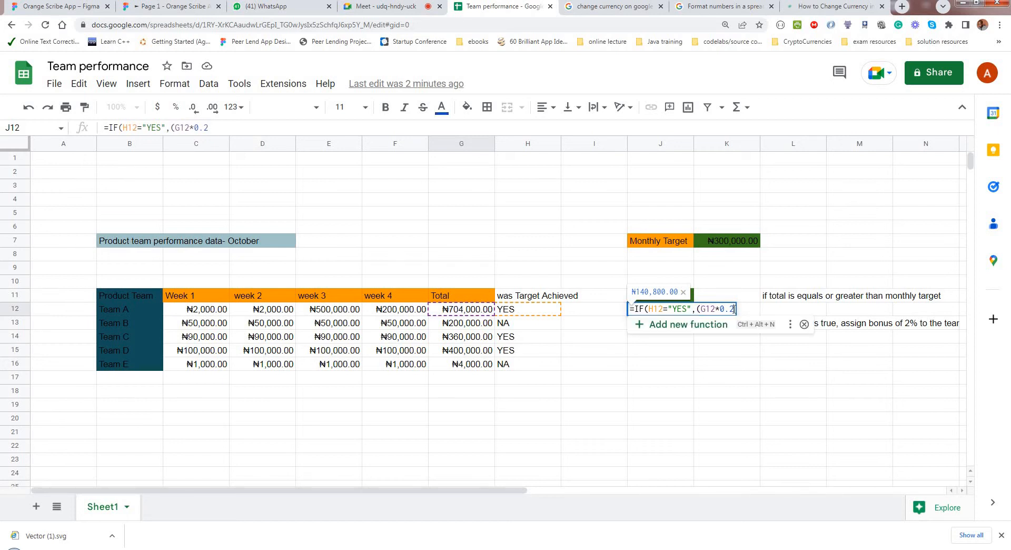
pyautogui.write(')')
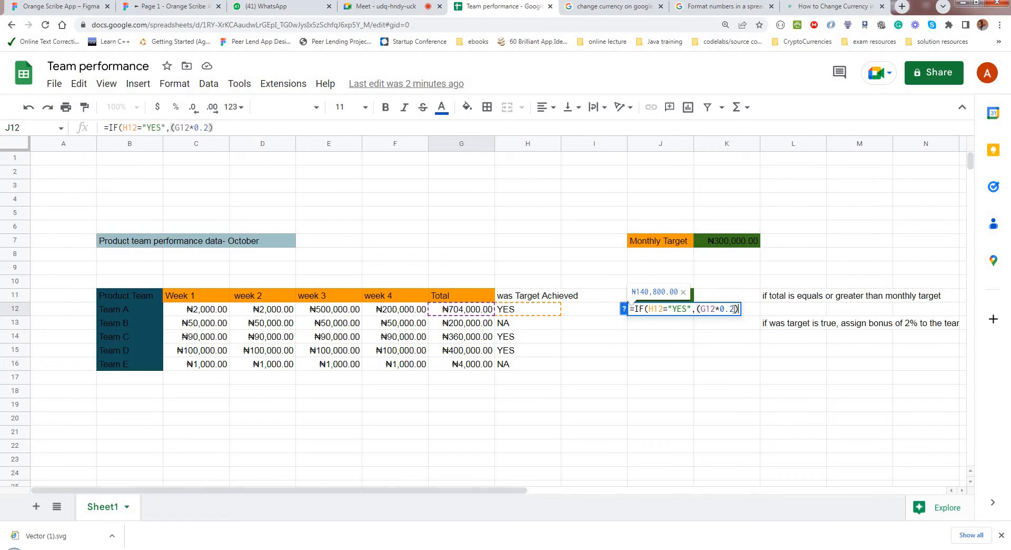
pyautogui.write(',')
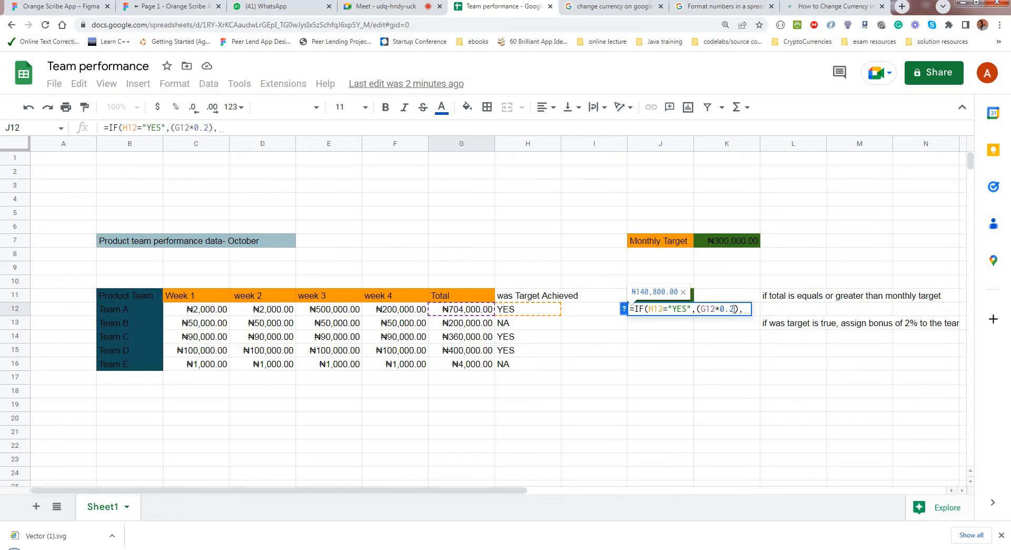
pyautogui.write('0)')
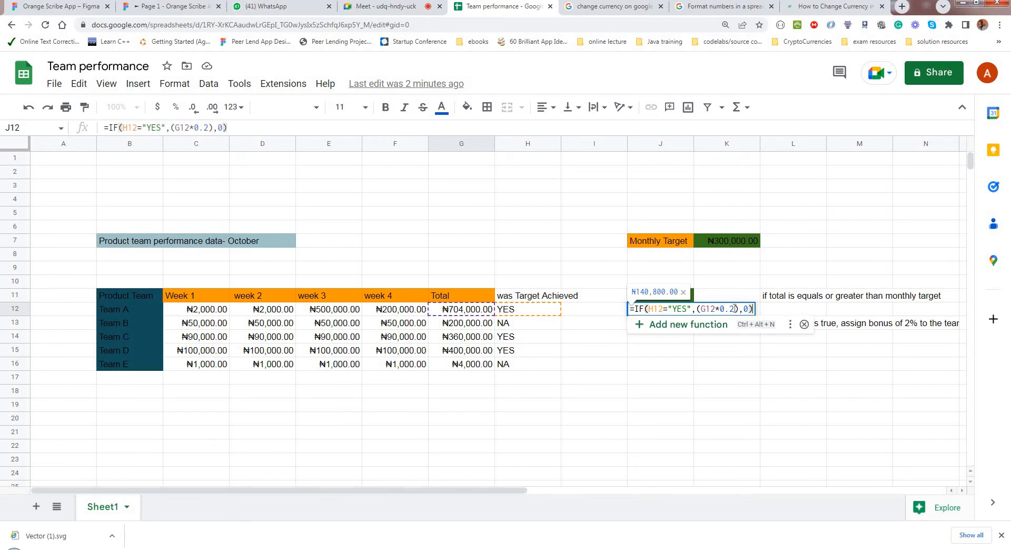
# Replace the multiplier of G12 in J12's IF formula with 2/100.
pyautogui.press('BackSpace')
pyautogui.press('BackSpace')
pyautogui.press('BackSpace')
pyautogui.press('BackSpace')
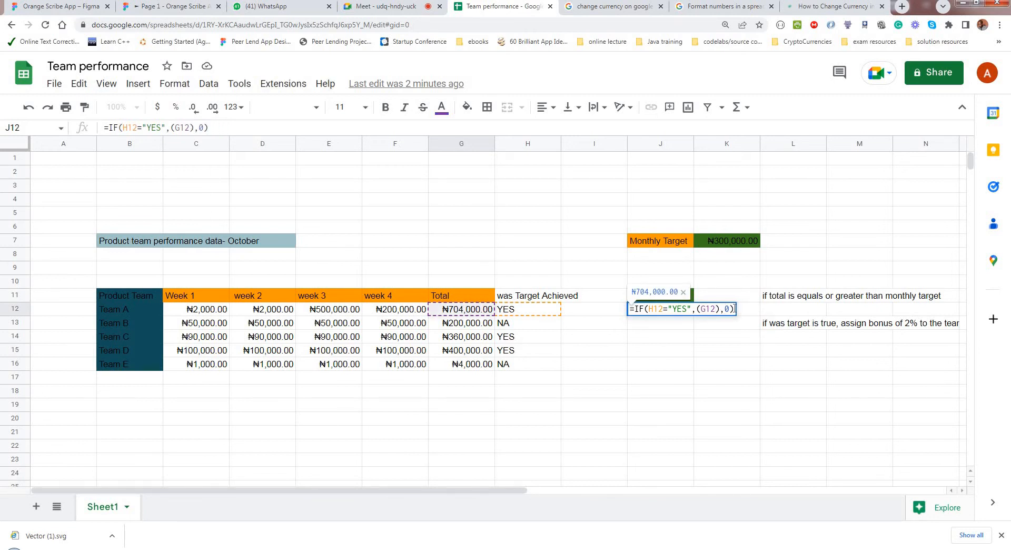
pyautogui.write('*')
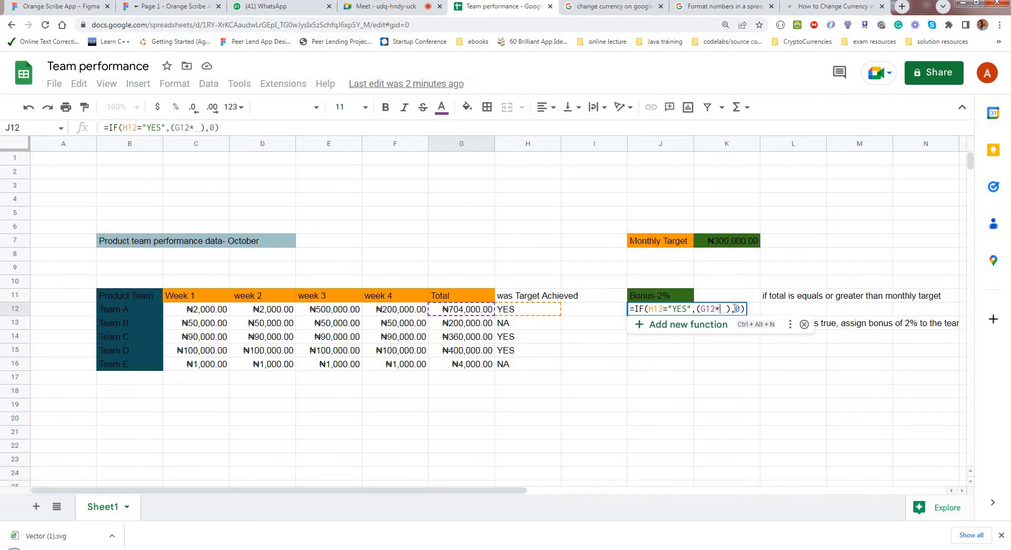
pyautogui.write('2/100')
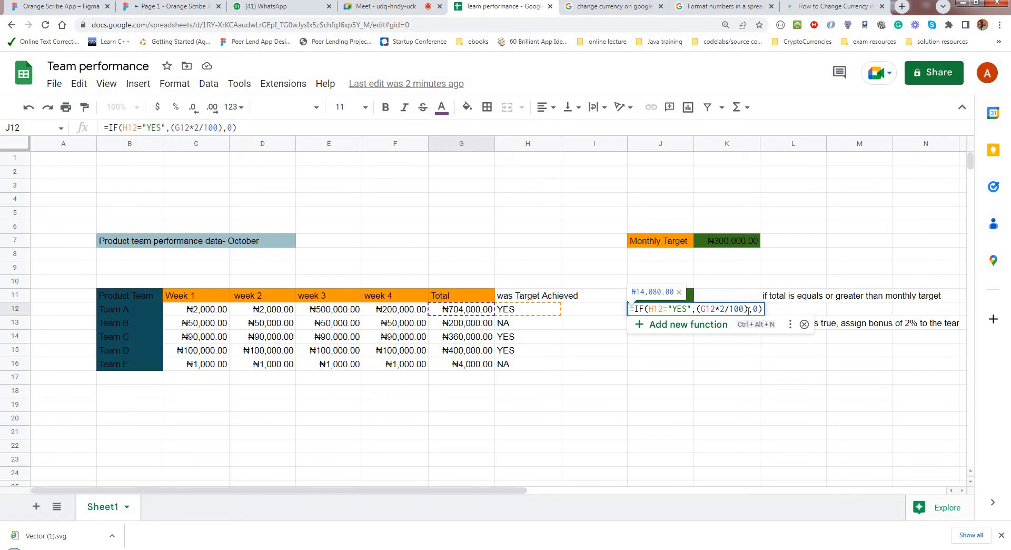
# Change the multiplier of G12 in J12's IF formula to 0.2.
pyautogui.press('BackSpace')
pyautogui.press('BackSpace')
pyautogui.press('BackSpace')
pyautogui.press('BackSpace')
pyautogui.press('BackSpace')
pyautogui.press('BackSpace')
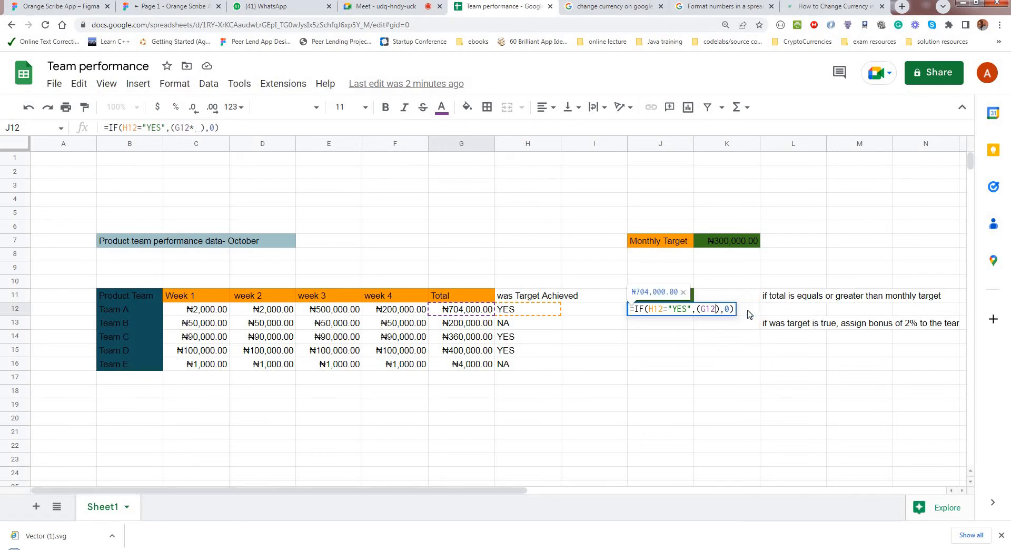
pyautogui.write('*02')
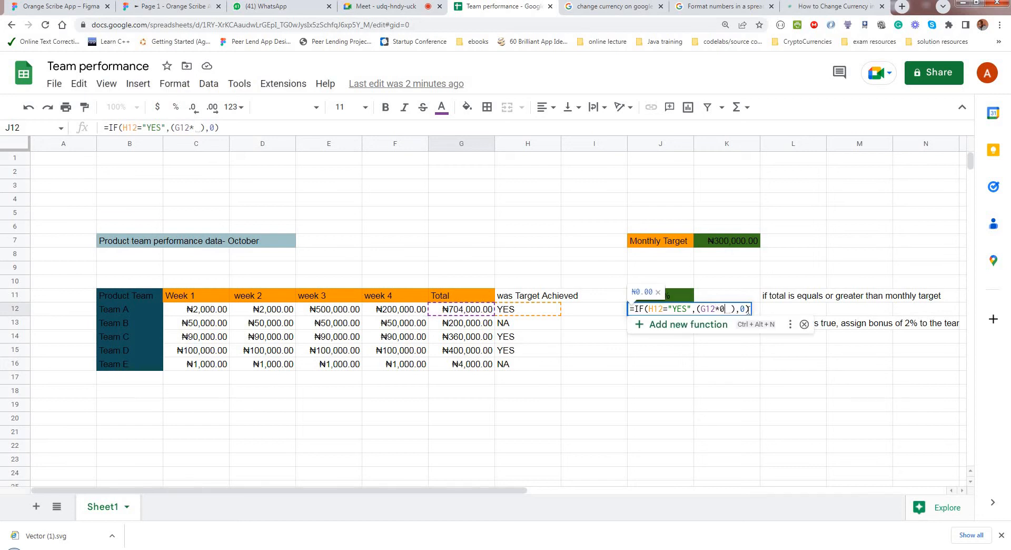
pyautogui.press('BackSpace')
pyautogui.write('.2')
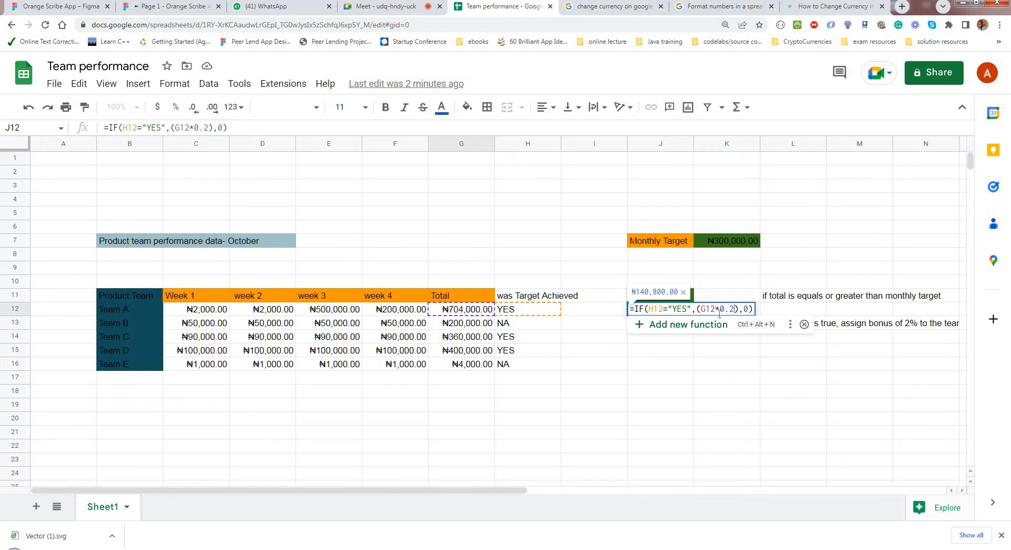
# Commit the bonus formula in J12 and accept the suggested autofill for J13:J16.
pyautogui.click(656, 309)
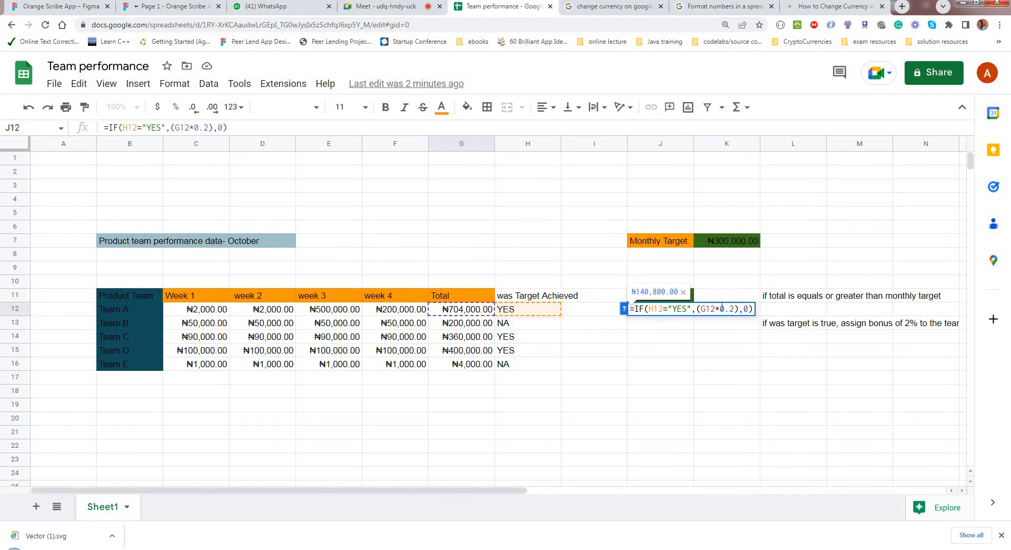
pyautogui.moveTo(739, 309); pyautogui.dragTo(697, 308)
pyautogui.click(723, 309)
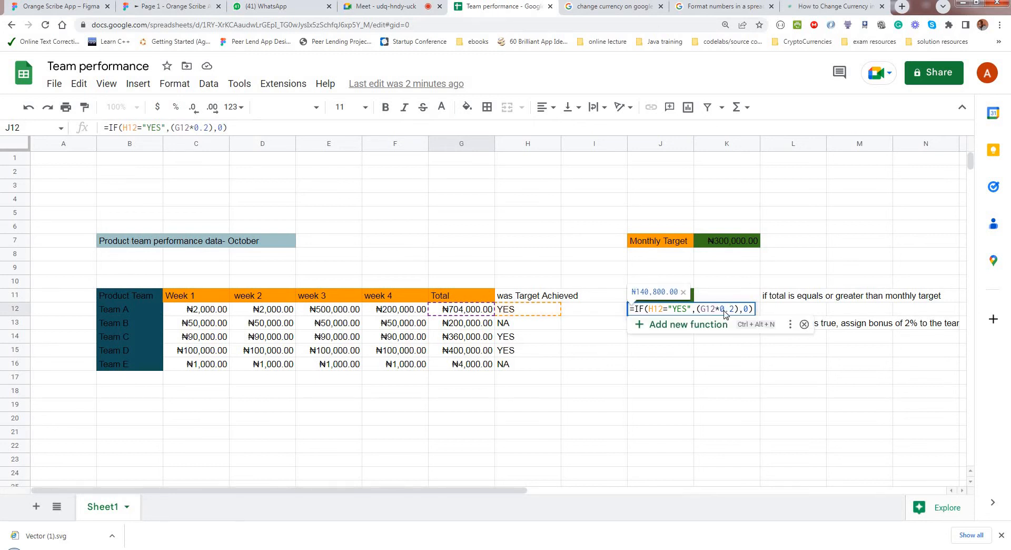
pyautogui.press('Return')
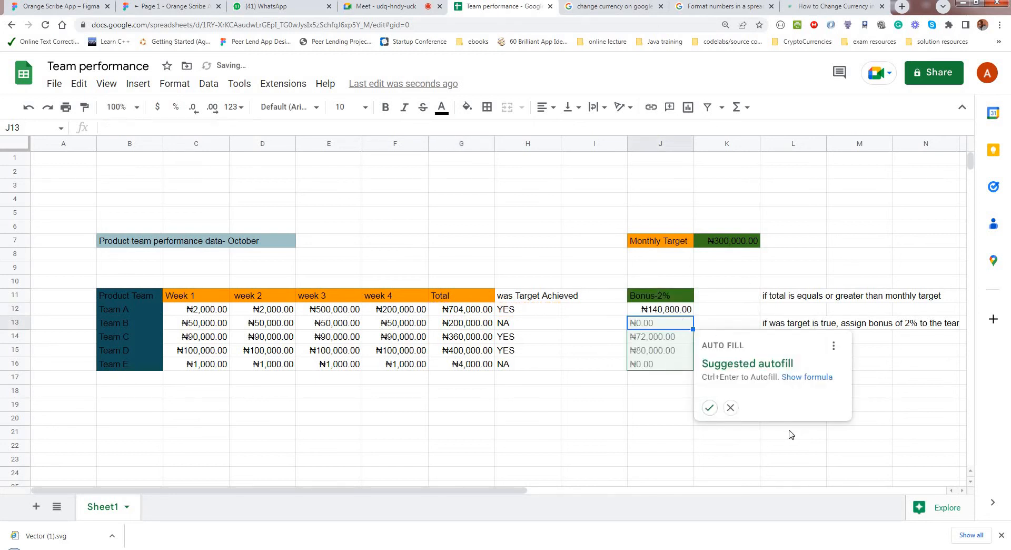
pyautogui.click(709, 407)
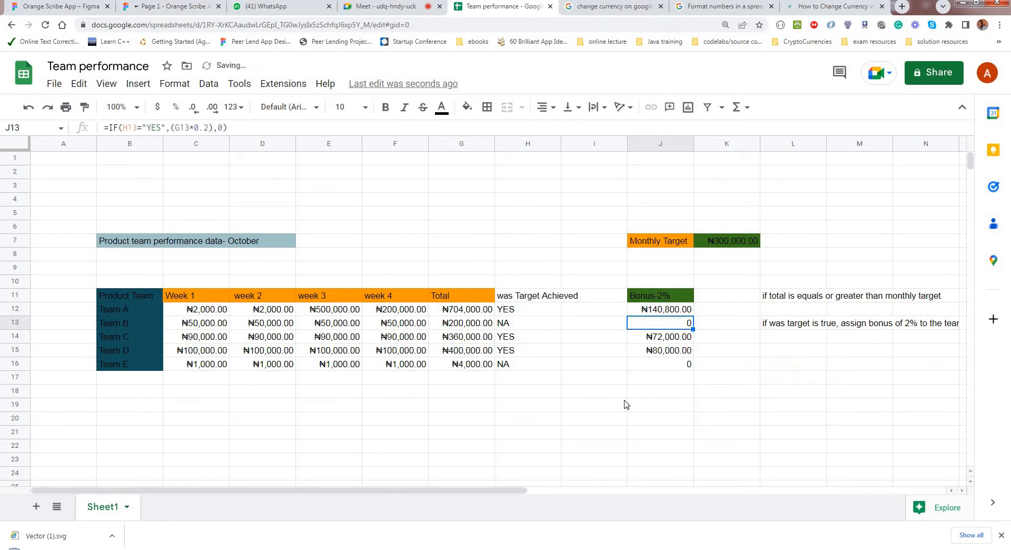
# Review Team A's bonus formula in J12, its target-achieved formula in H12 and the monthly target in K7.
pyautogui.click(667, 312)
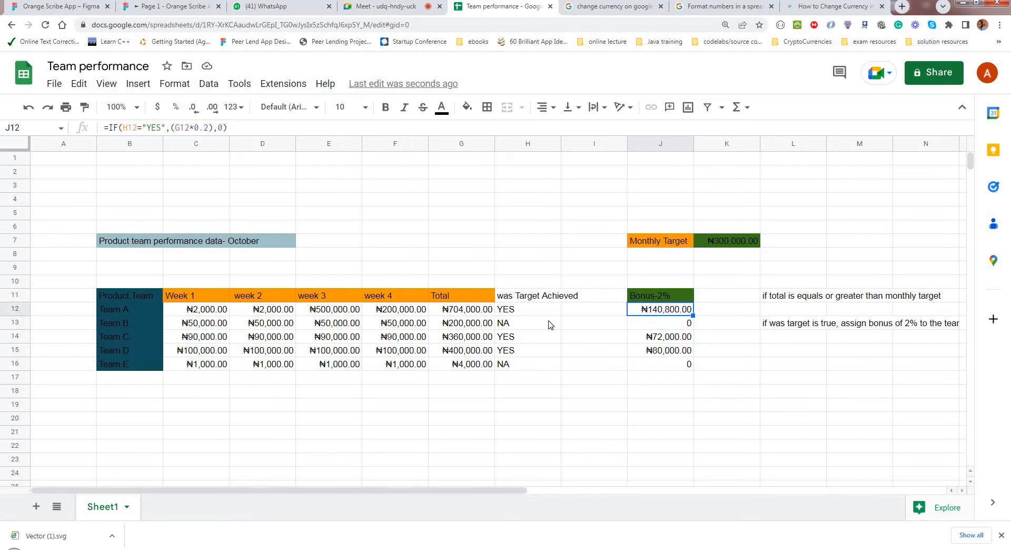
pyautogui.click(518, 312)
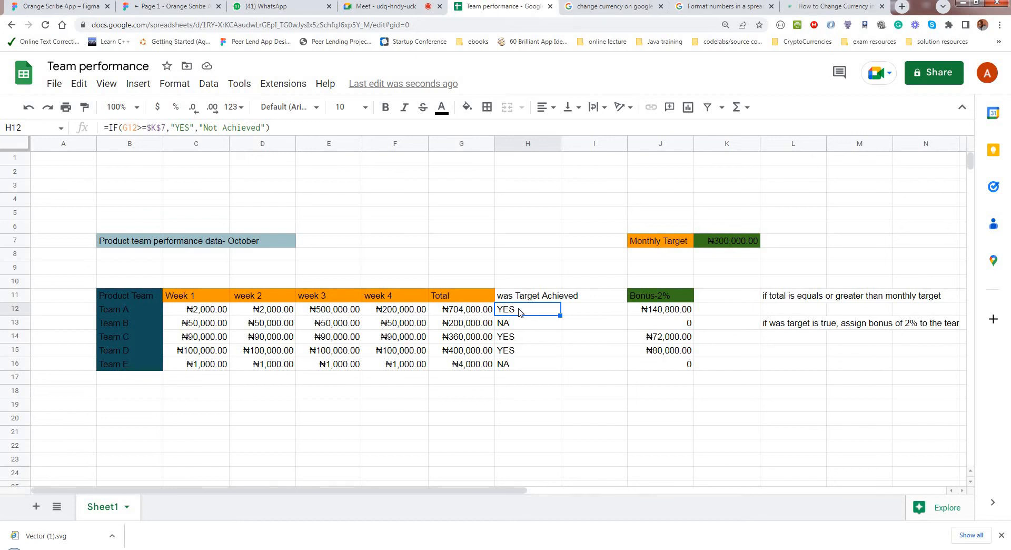
pyautogui.click(656, 313)
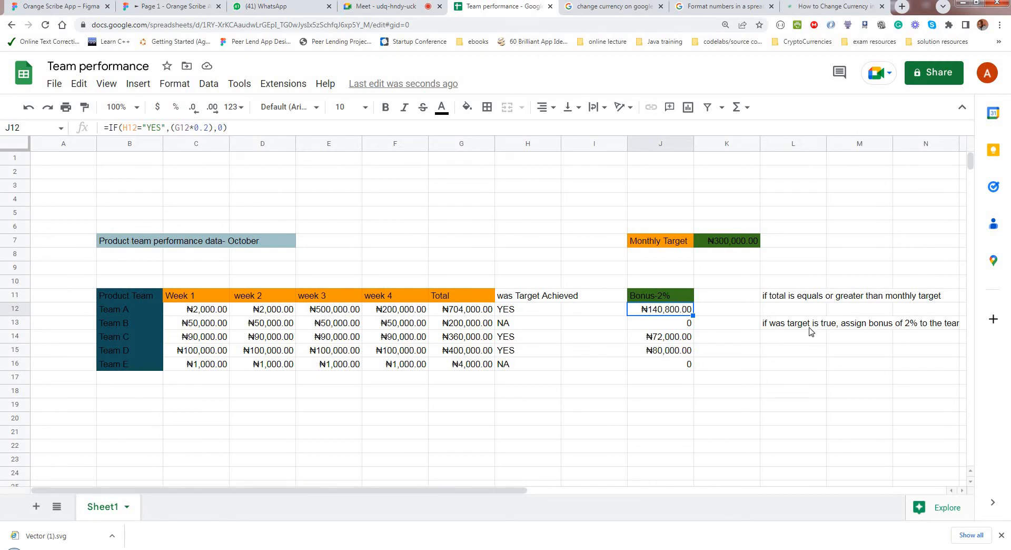
pyautogui.click(515, 312)
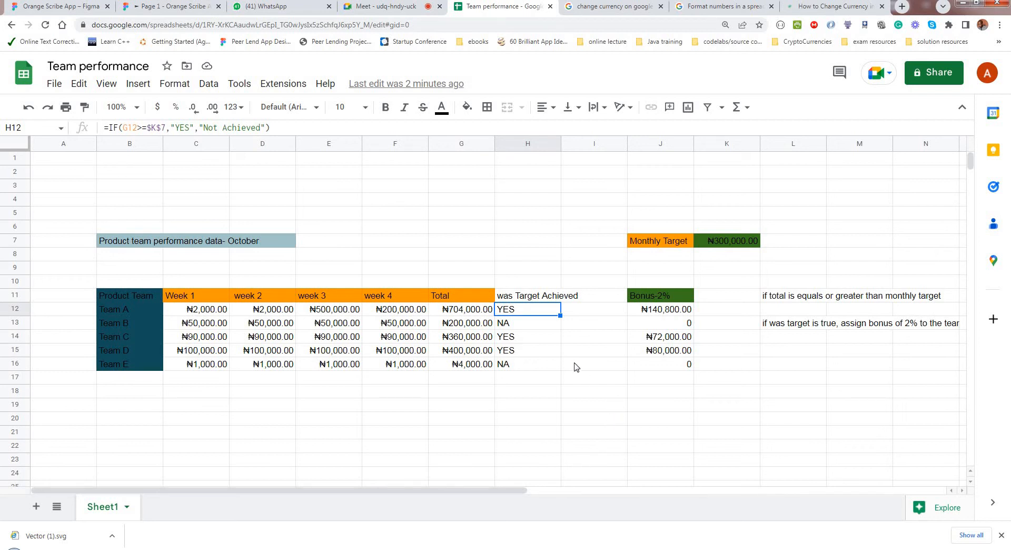
pyautogui.click(730, 242)
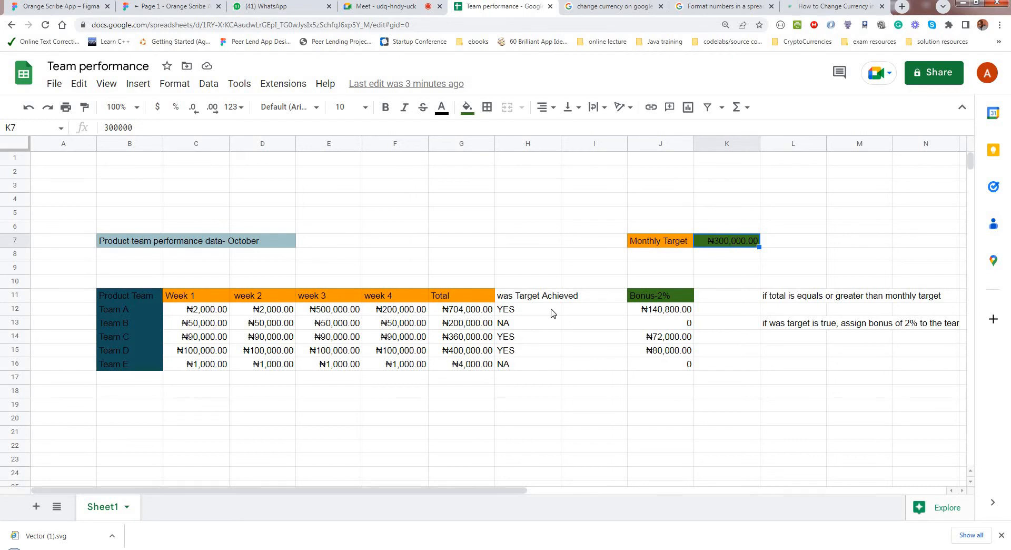
pyautogui.click(534, 314)
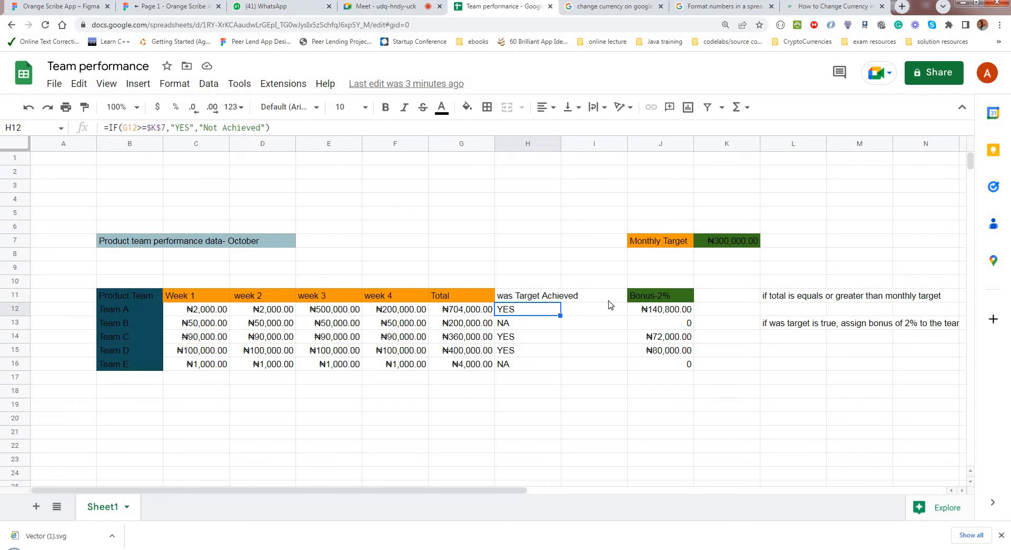
pyautogui.click(720, 244)
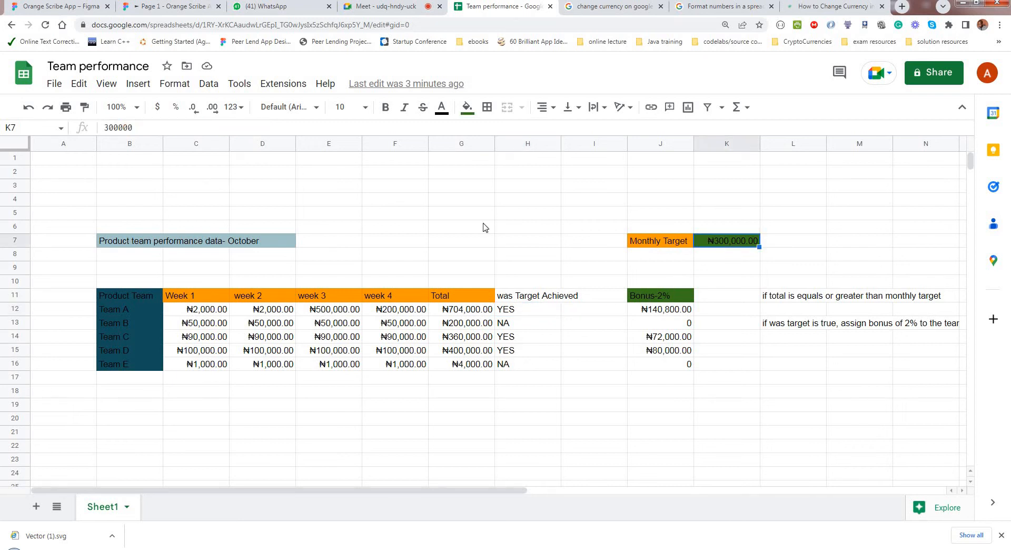
# Enter 30000000 in the empty cell G7 as a trial value and clear it again.
pyautogui.click(458, 244)
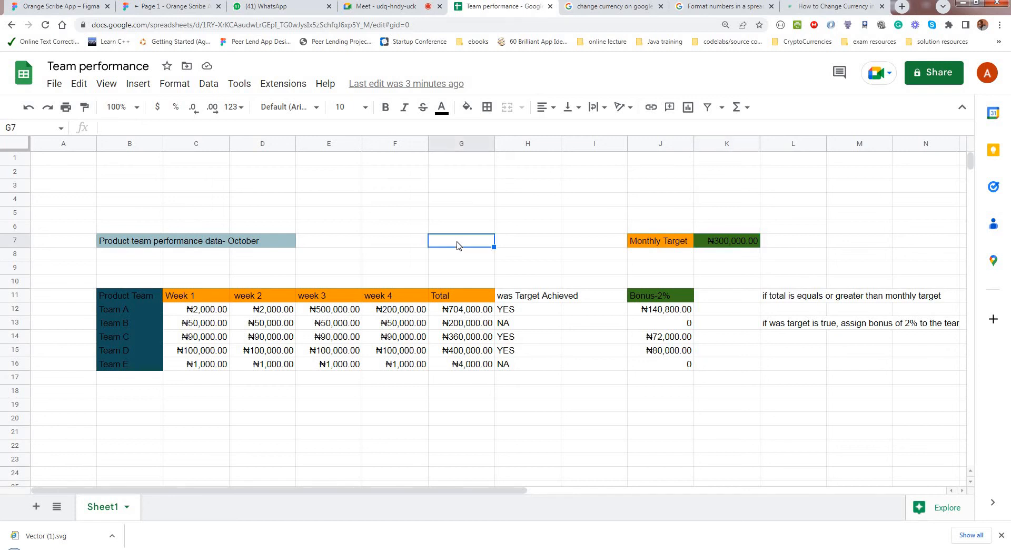
pyautogui.write('30000000')
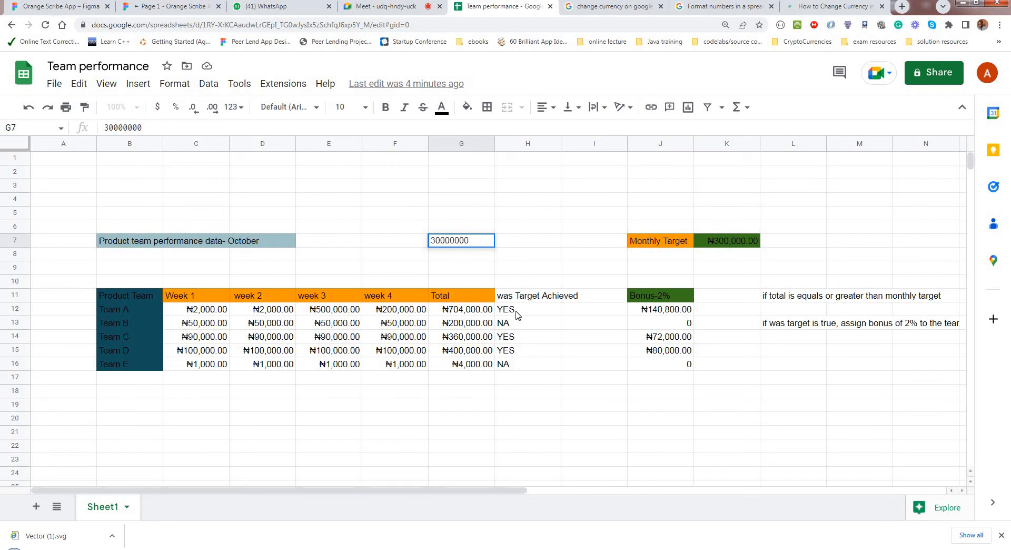
pyautogui.click(516, 314)
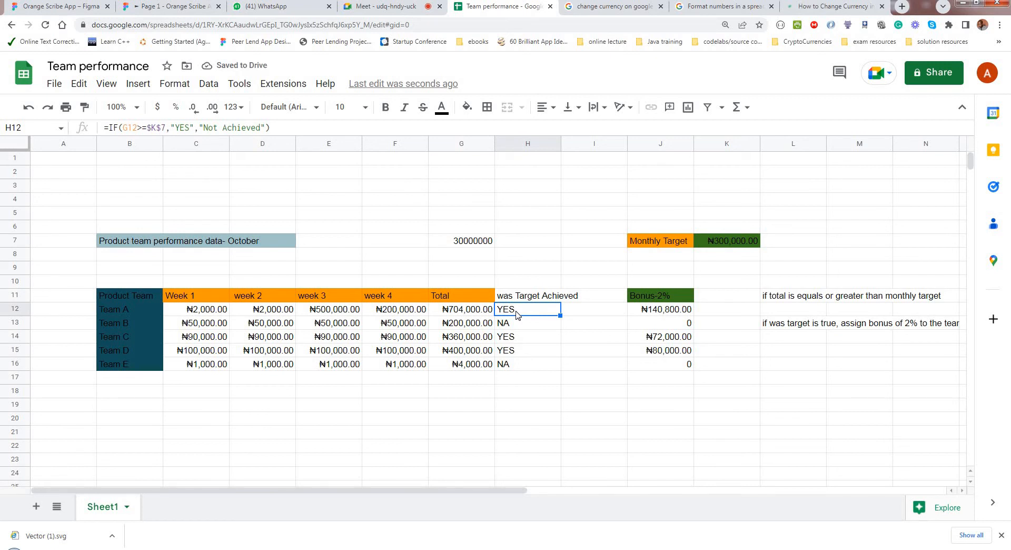
pyautogui.click(472, 245)
pyautogui.press('Delete')
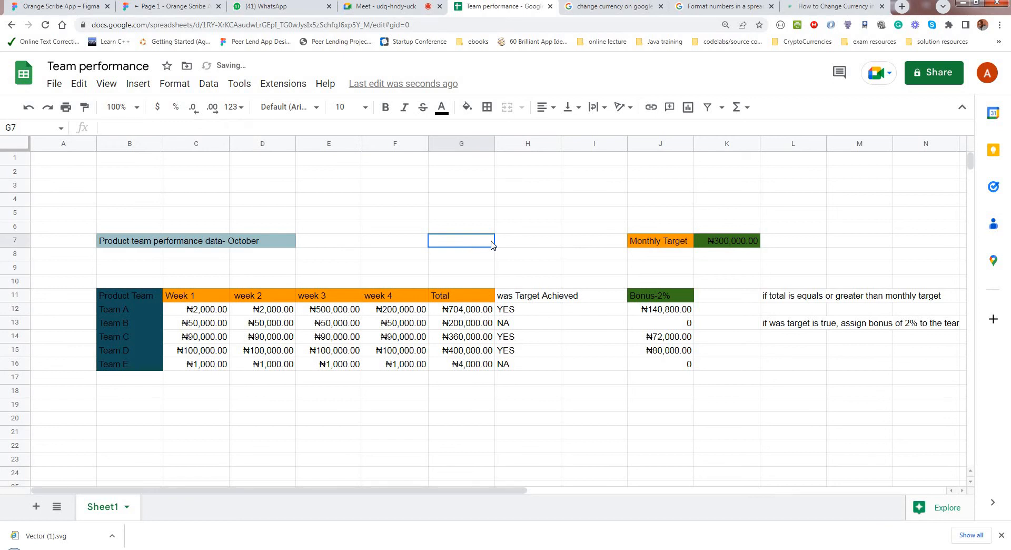
# Set the monthly target in K7 to 500000 and check Team A's Total and target-achieved formulas against it.
pyautogui.click(720, 243)
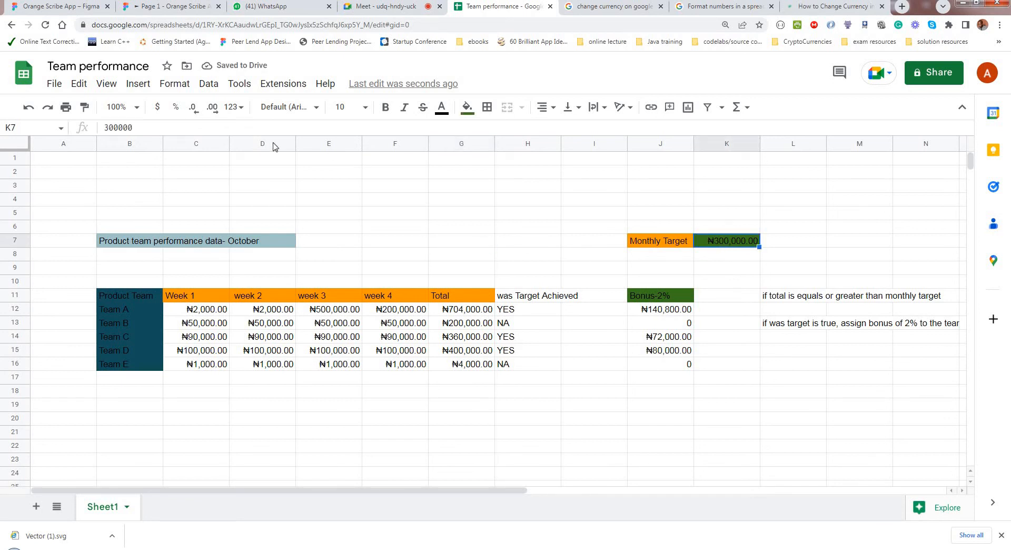
pyautogui.click(111, 127)
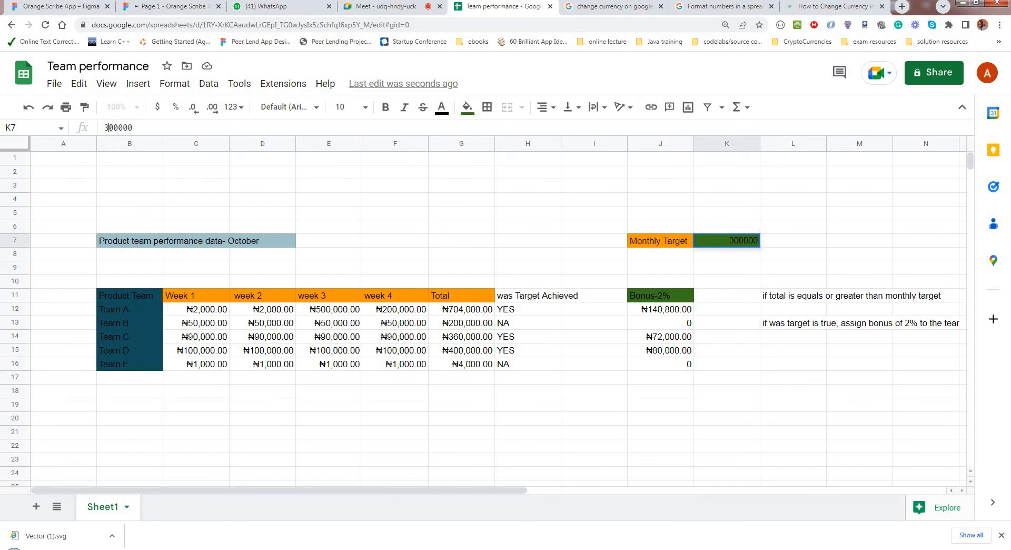
pyautogui.press('BackSpace')
pyautogui.write('5')
pyautogui.press('Return')
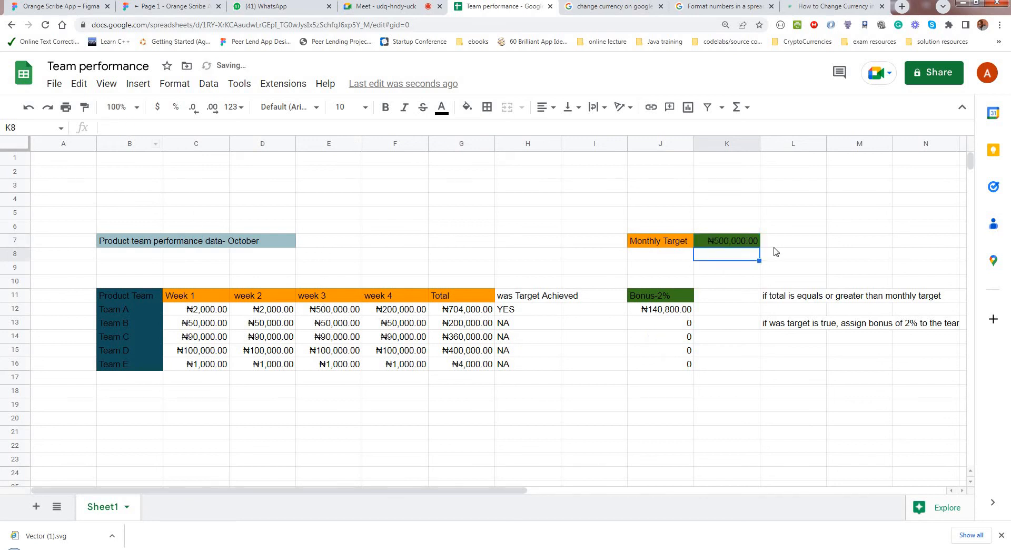
pyautogui.click(721, 244)
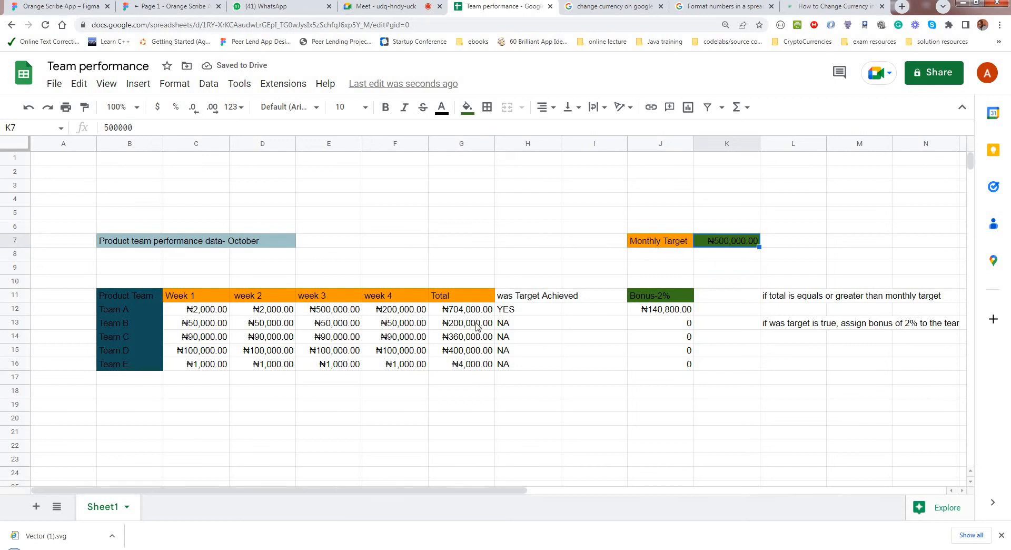
pyautogui.click(475, 310)
pyautogui.click(521, 315)
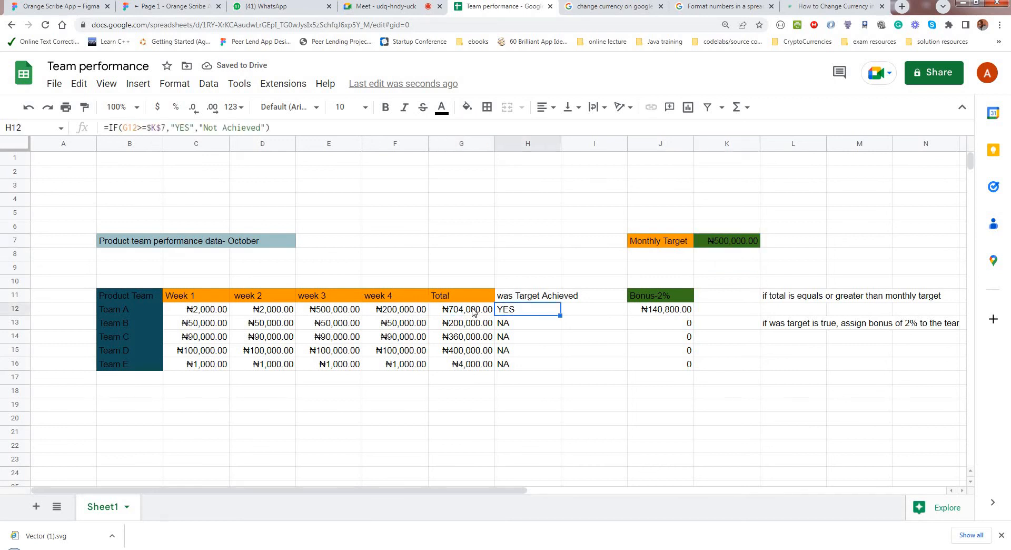
pyautogui.click(474, 311)
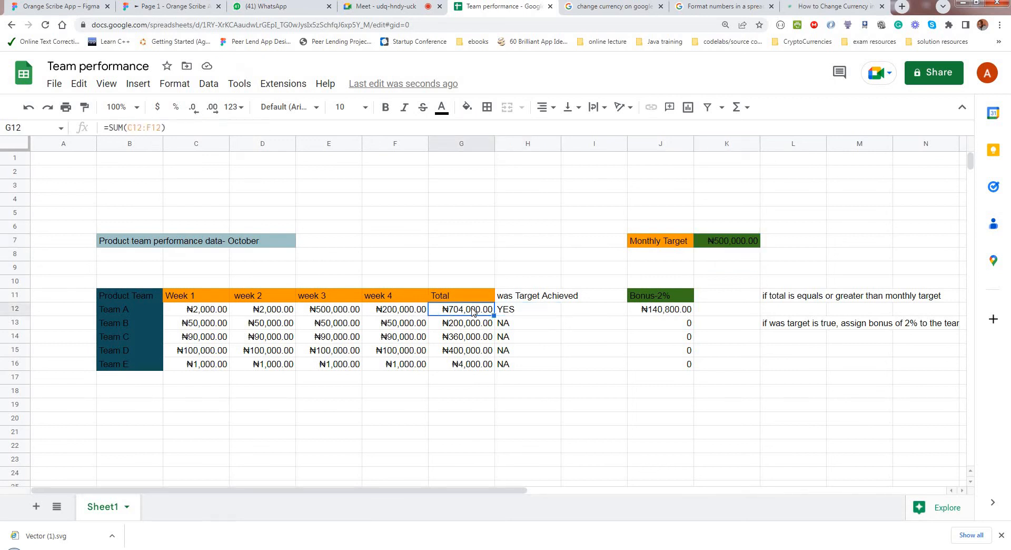
pyautogui.click(515, 311)
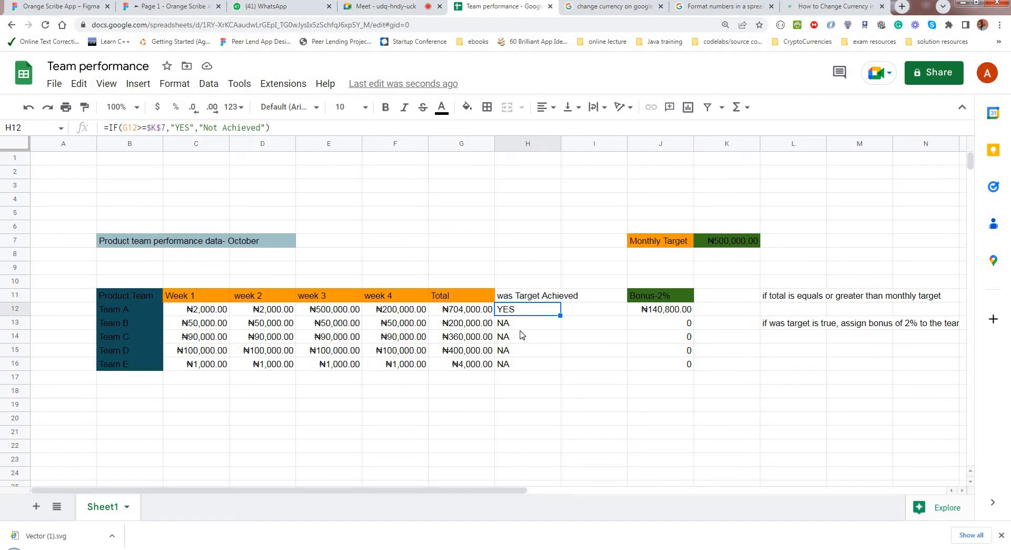
# Set the monthly target in K7 to 1000000.
pyautogui.click(733, 243)
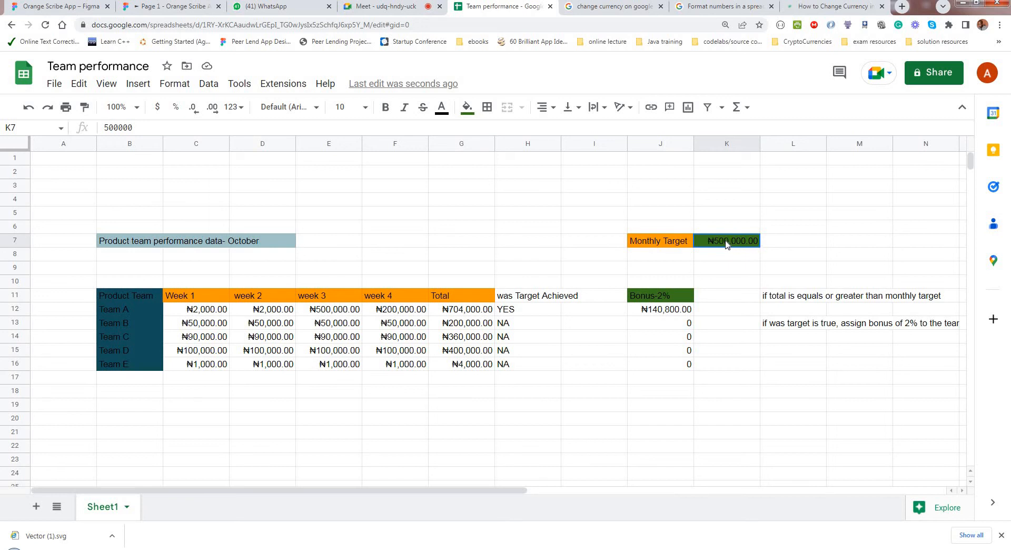
pyautogui.write('1000000')
pyautogui.press('Return')
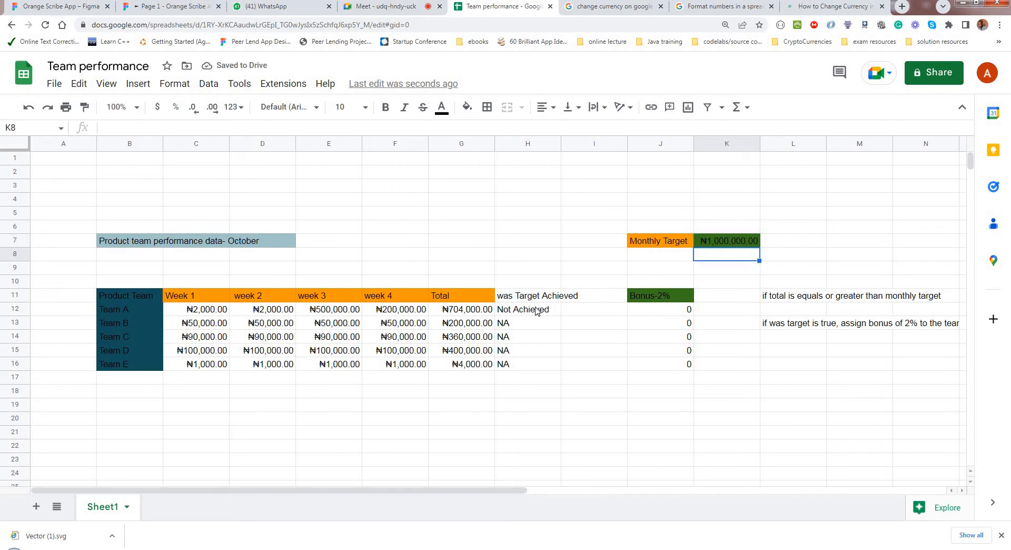
# Fill H12's target-achieved formula down to H16 and check its "Not Achieved" false result.
pyautogui.click(557, 315)
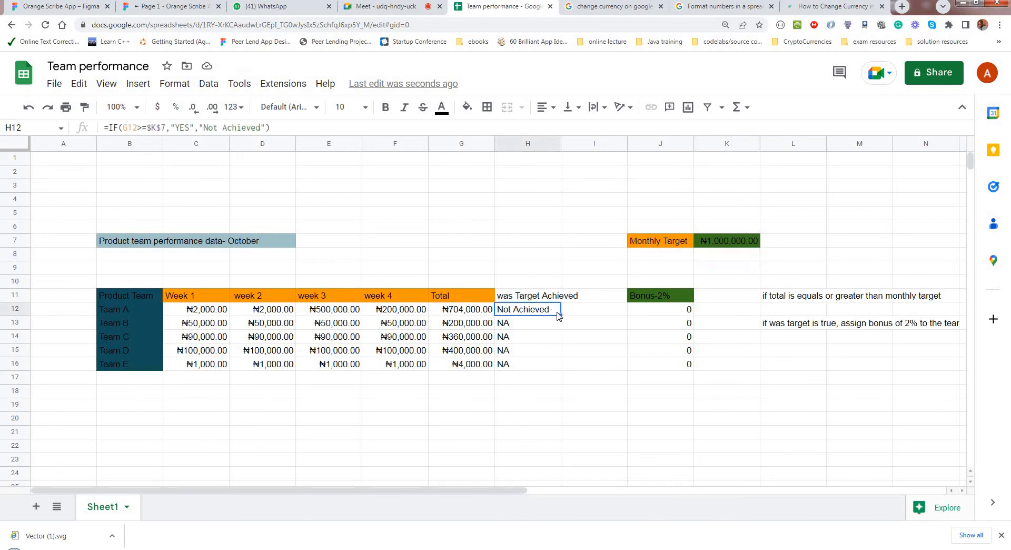
pyautogui.moveTo(560, 314); pyautogui.dragTo(558, 360)
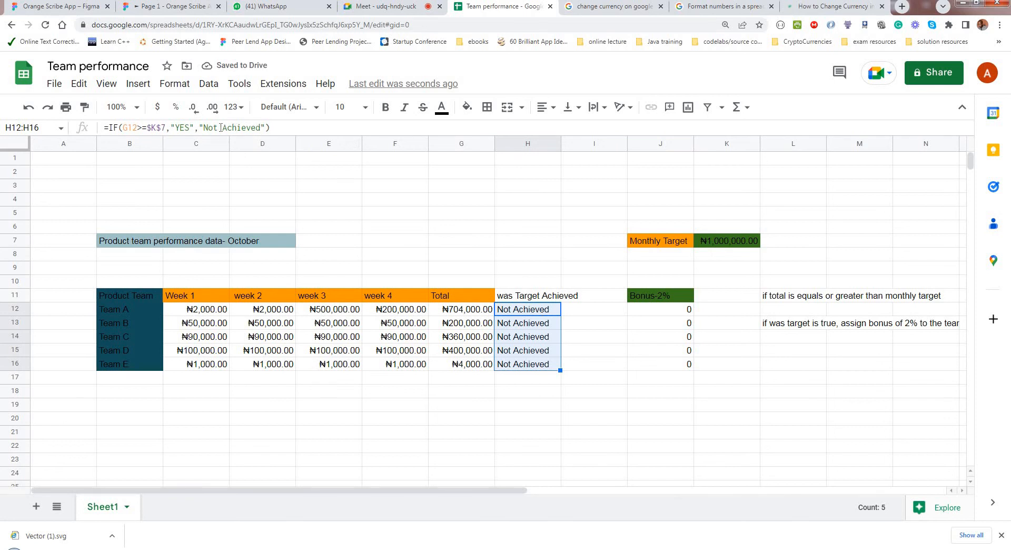
pyautogui.moveTo(261, 128); pyautogui.dragTo(203, 128)
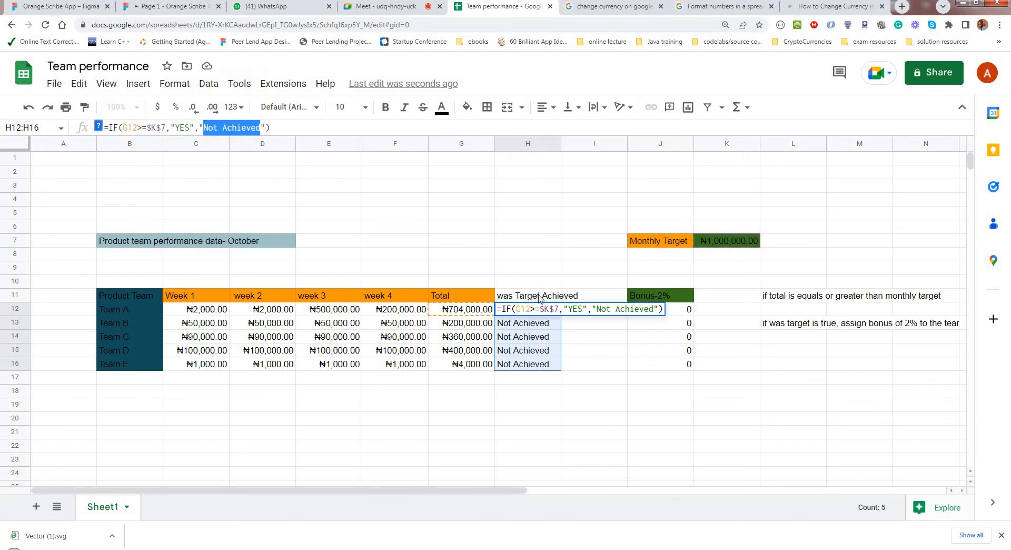
pyautogui.click(548, 337)
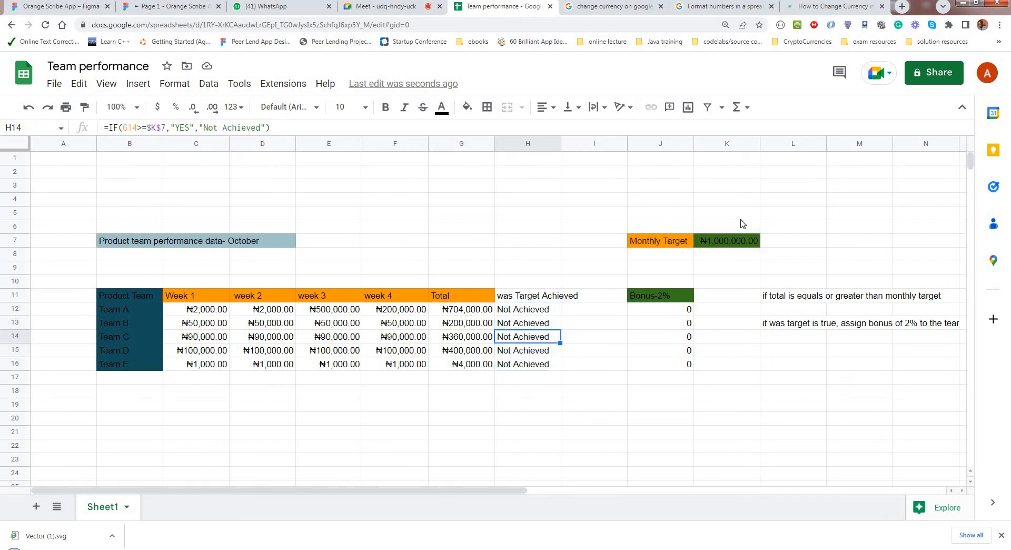
# Reduce the monthly target in K7 to 10000.
pyautogui.click(730, 244)
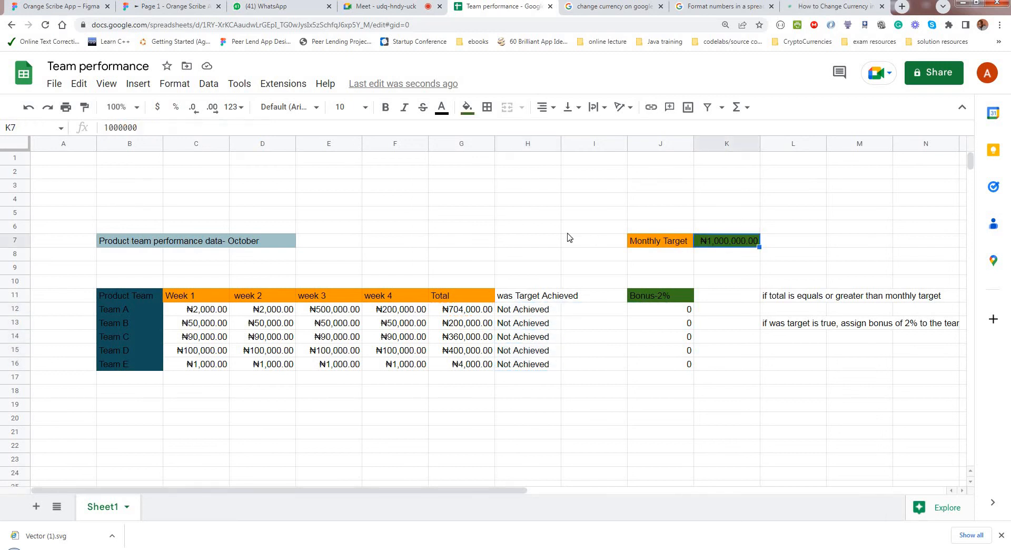
pyautogui.click(117, 128)
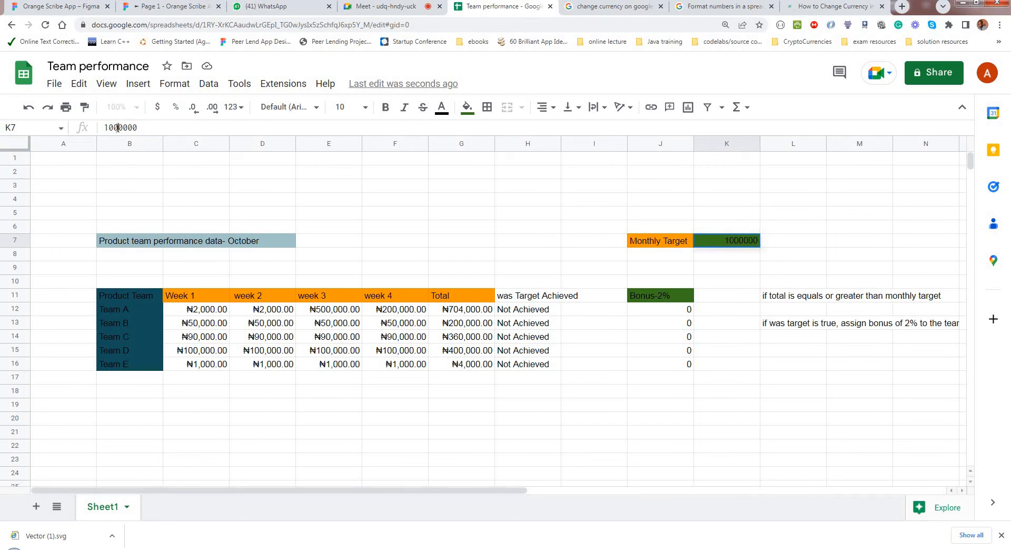
pyautogui.press('BackSpace')
pyautogui.press('BackSpace')
pyautogui.press('Return')
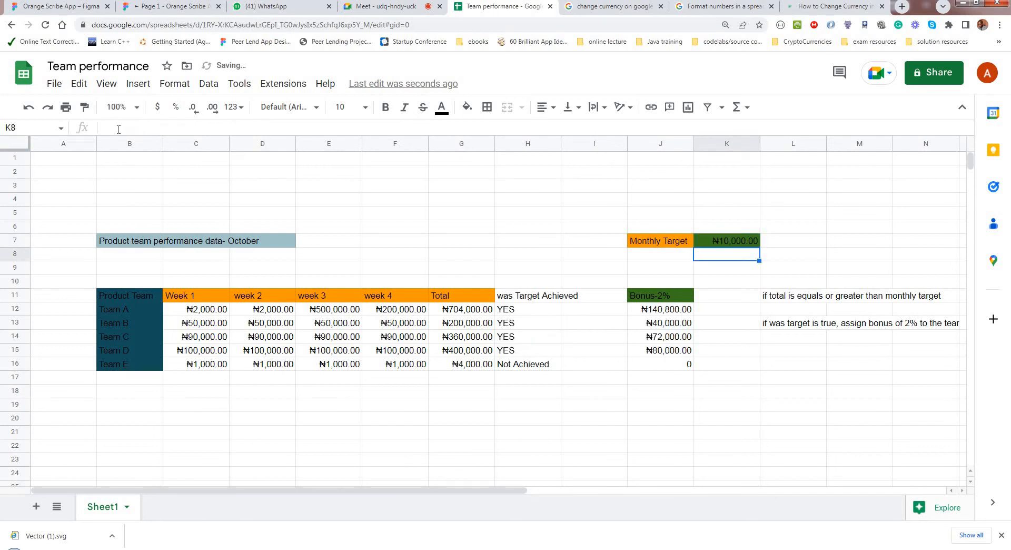
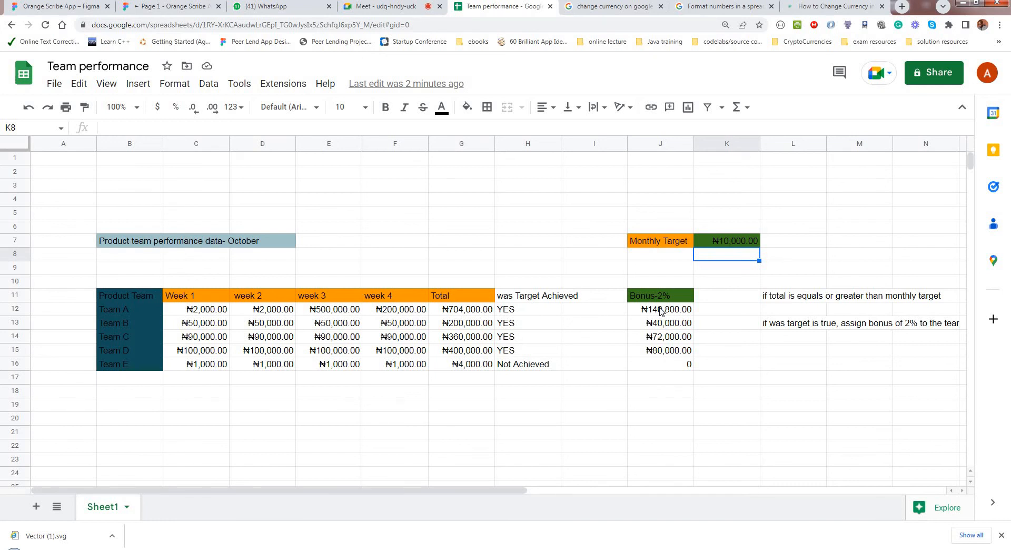
# Examine Team A's bonus formula in J12, its link to the target-achieved cell H12, and its (G12*0.2) part.
pyautogui.click(662, 311)
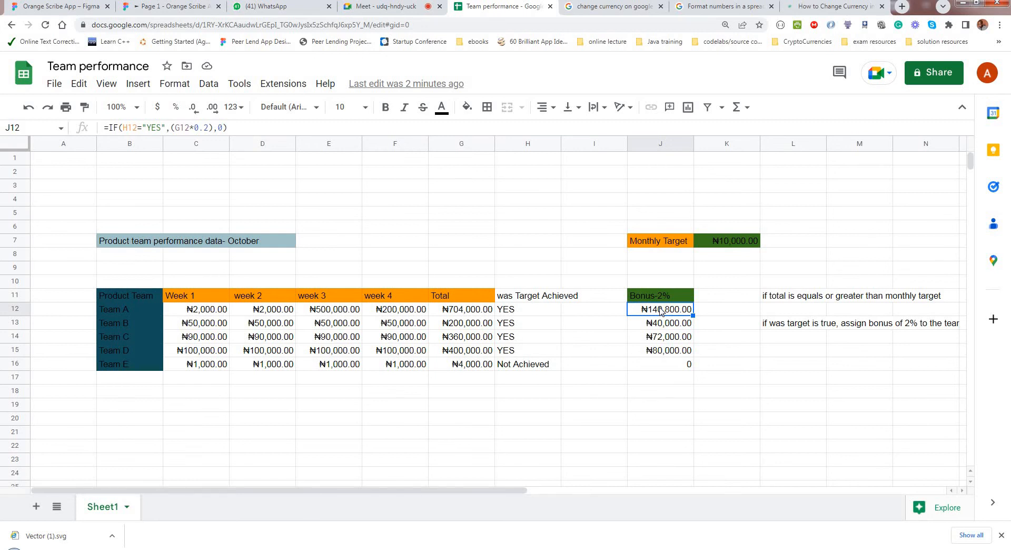
pyautogui.click(509, 312)
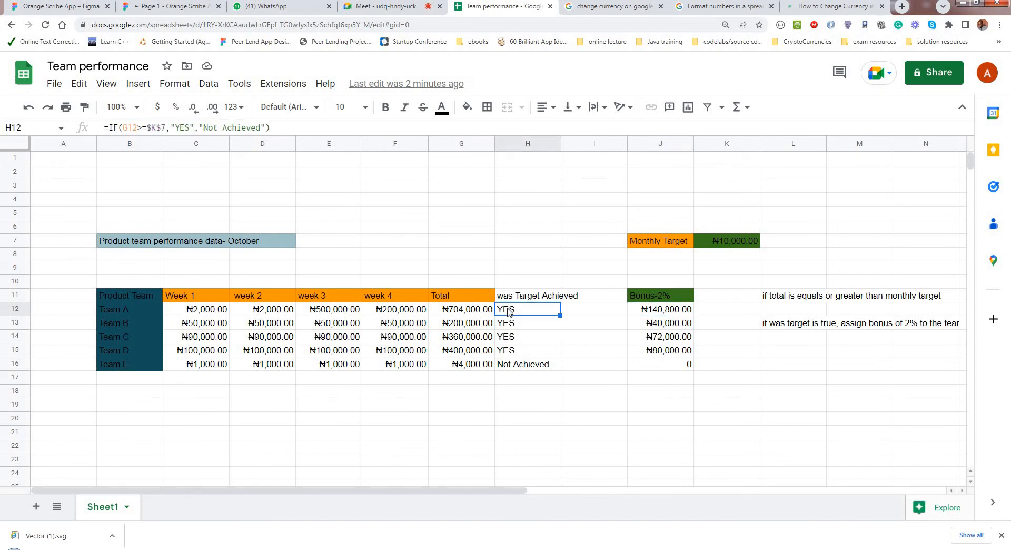
pyautogui.click(661, 311)
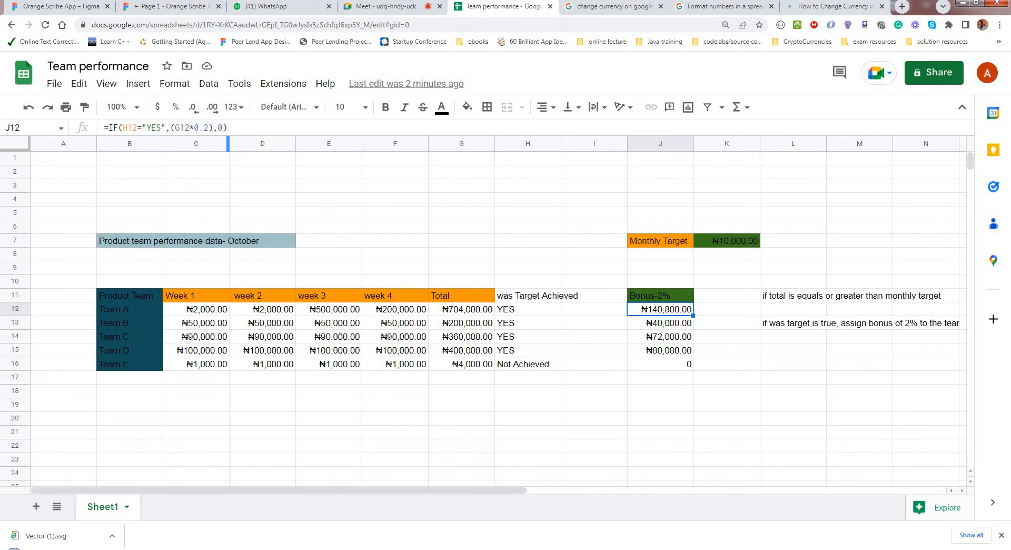
pyautogui.moveTo(212, 127); pyautogui.dragTo(170, 128)
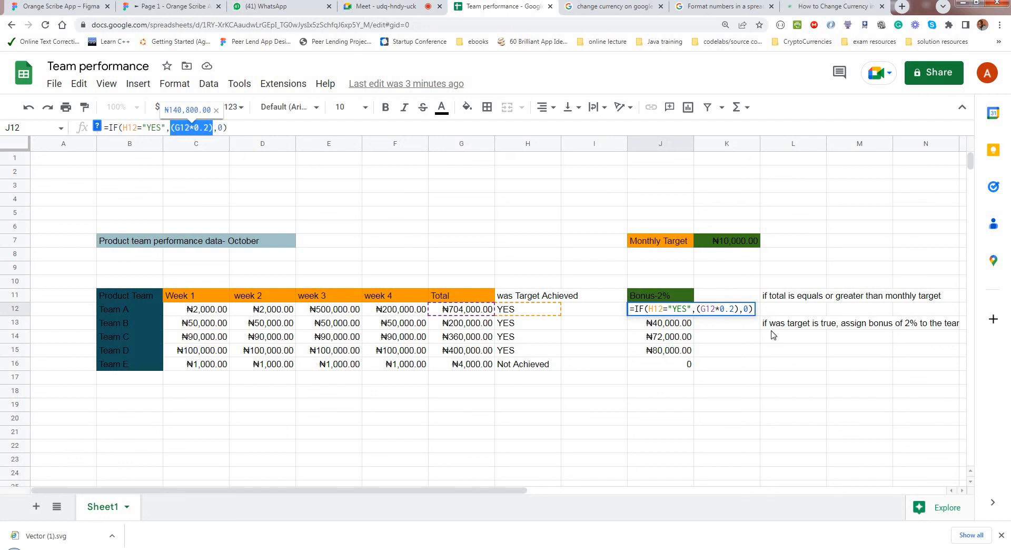
# Start an empty =IF() formula in L16 and bring up the function's syntax help.
pyautogui.click(772, 369)
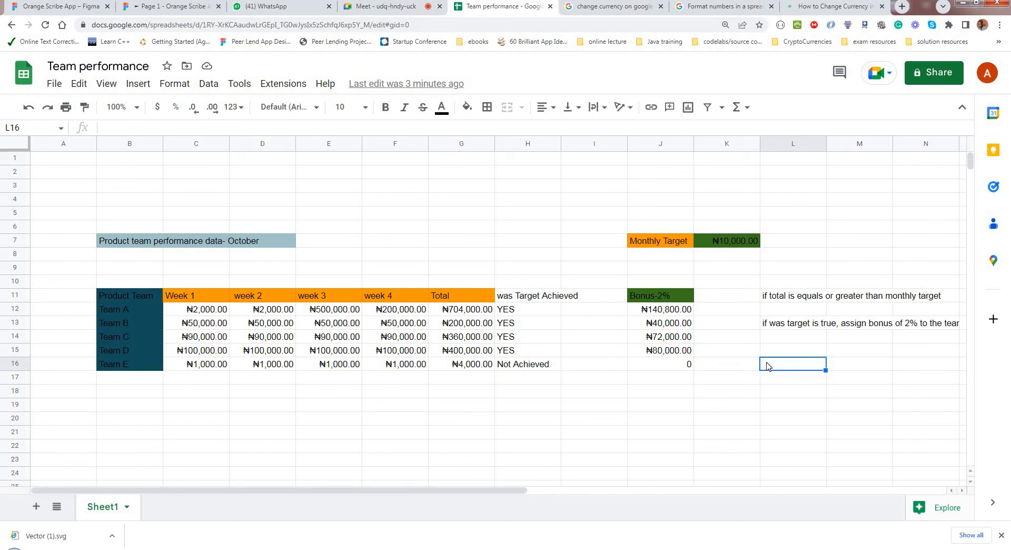
pyautogui.write('=if')
pyautogui.press('Tab')
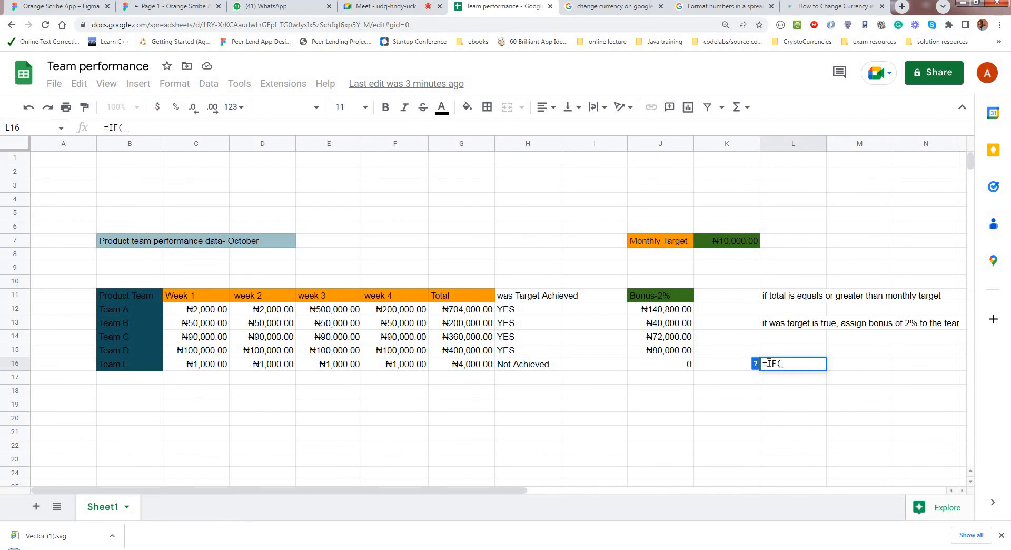
pyautogui.write(')')
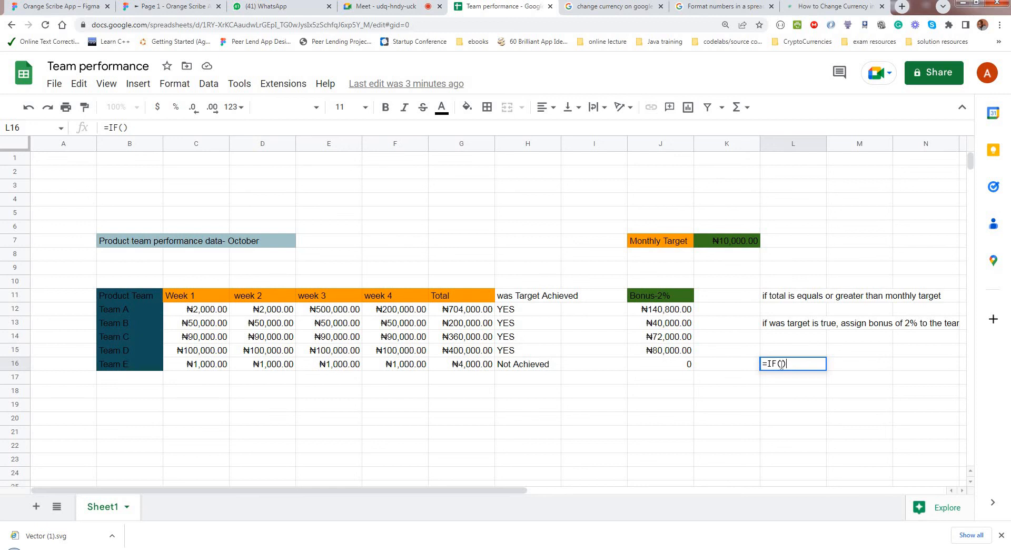
pyautogui.click(781, 364)
pyautogui.click(757, 365)
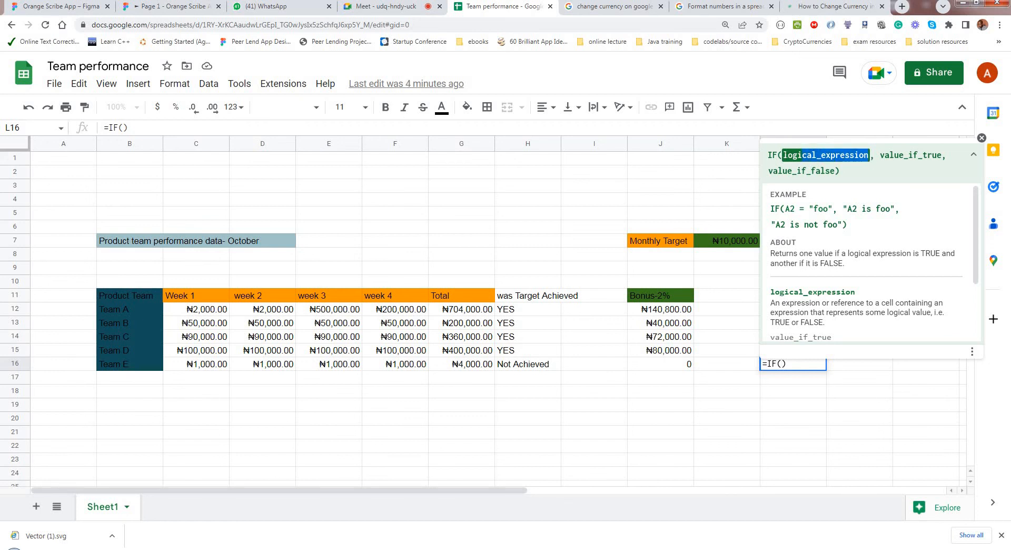
# Review the logical_expression, value_if_true and value_if_false arguments in the IF function's syntax help.
pyautogui.click(783, 161)
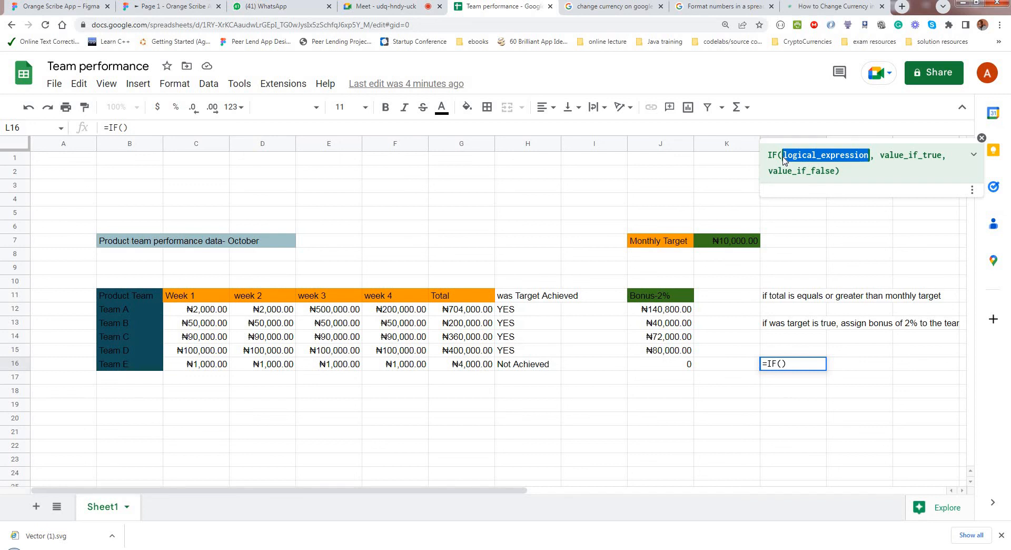
pyautogui.click(889, 157)
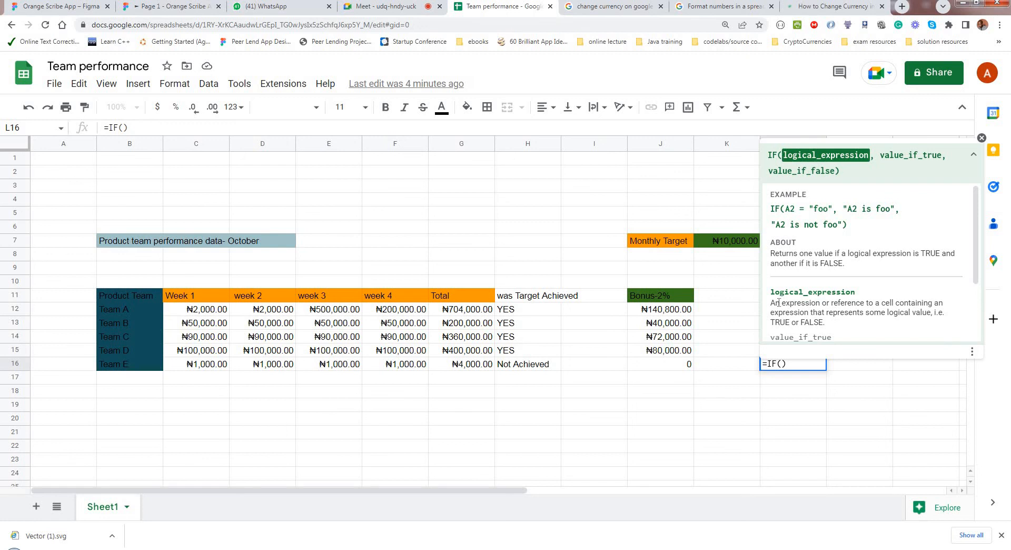
pyautogui.moveTo(975, 279); pyautogui.dragTo(975, 300)
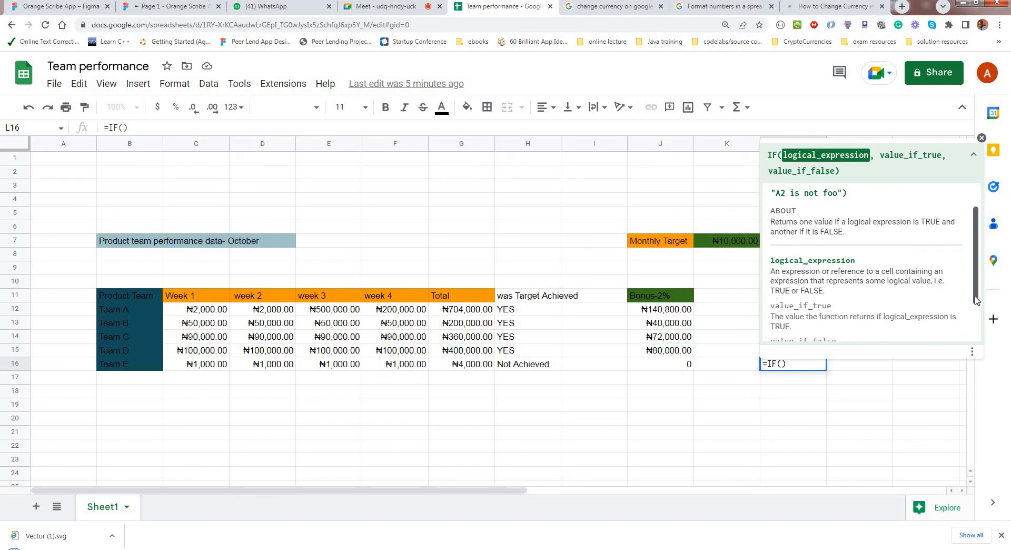
pyautogui.moveTo(974, 300); pyautogui.dragTo(975, 298)
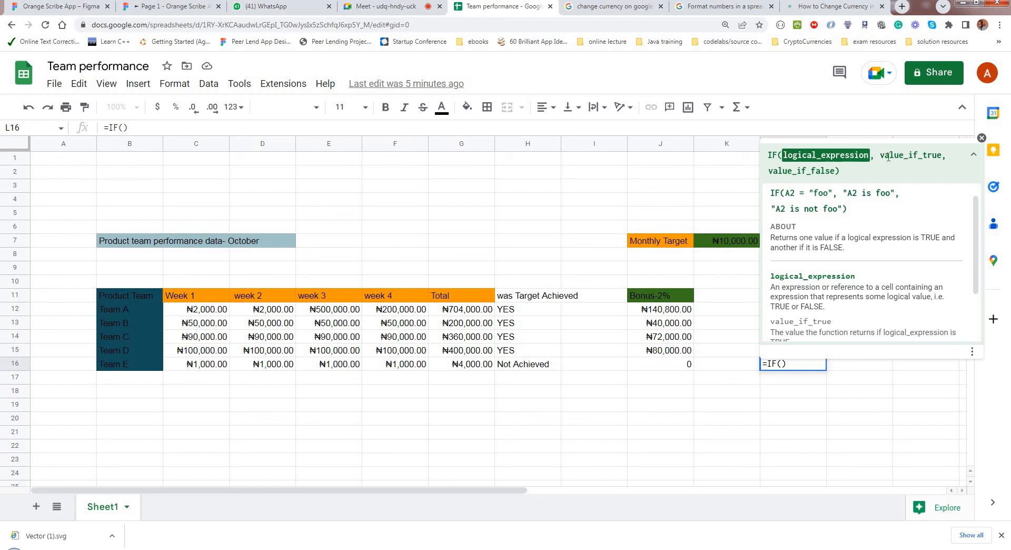
pyautogui.moveTo(880, 156); pyautogui.dragTo(942, 159)
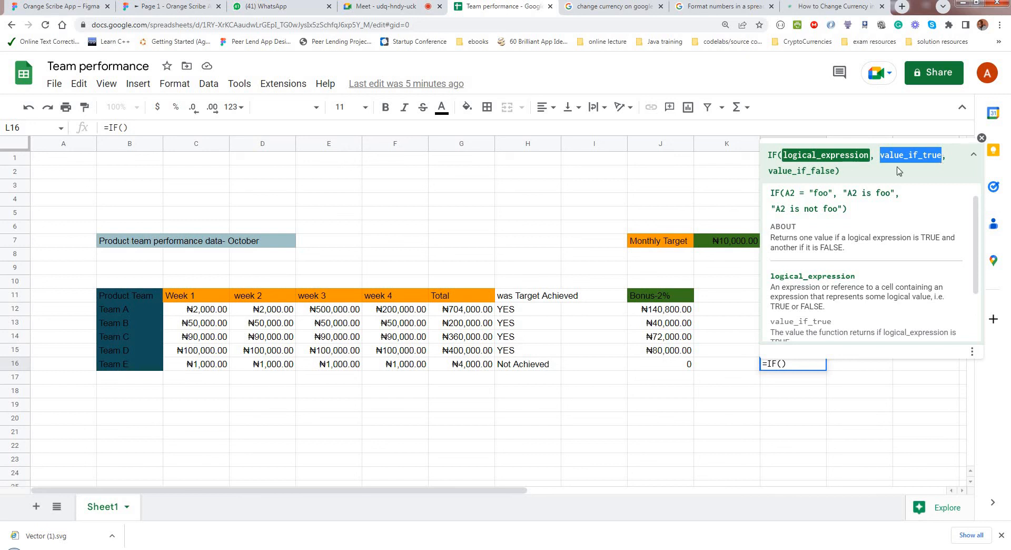
pyautogui.click(866, 180)
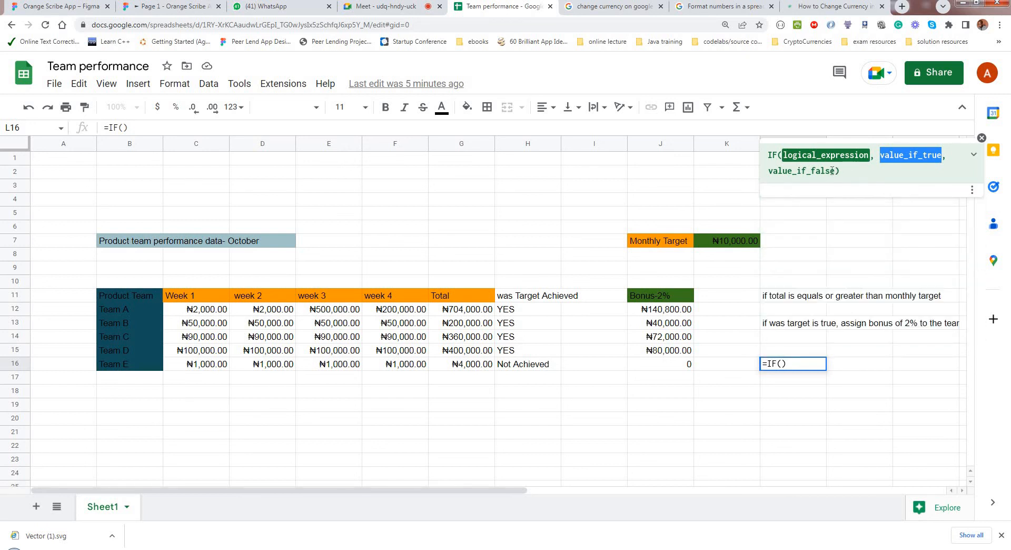
pyautogui.moveTo(835, 170); pyautogui.dragTo(769, 177)
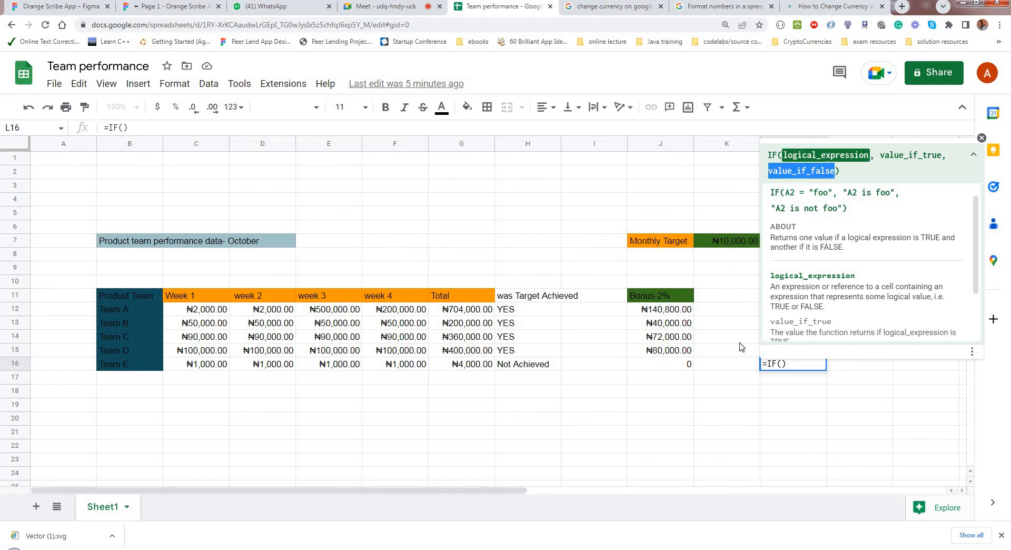
# Leave the formula in L16 and enter a person's first name as sample text in K20.
pyautogui.click(722, 366)
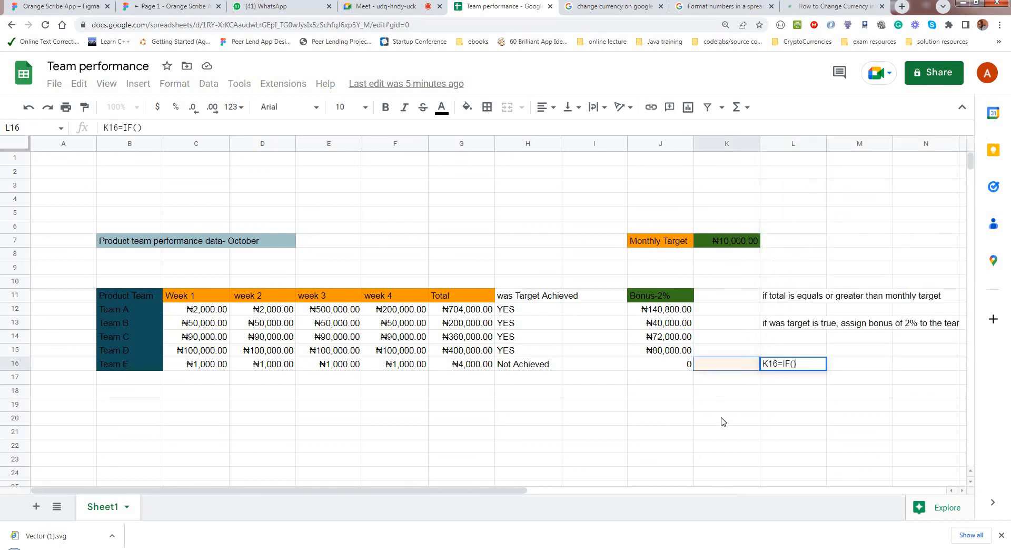
pyautogui.click(723, 422)
pyautogui.write('da')
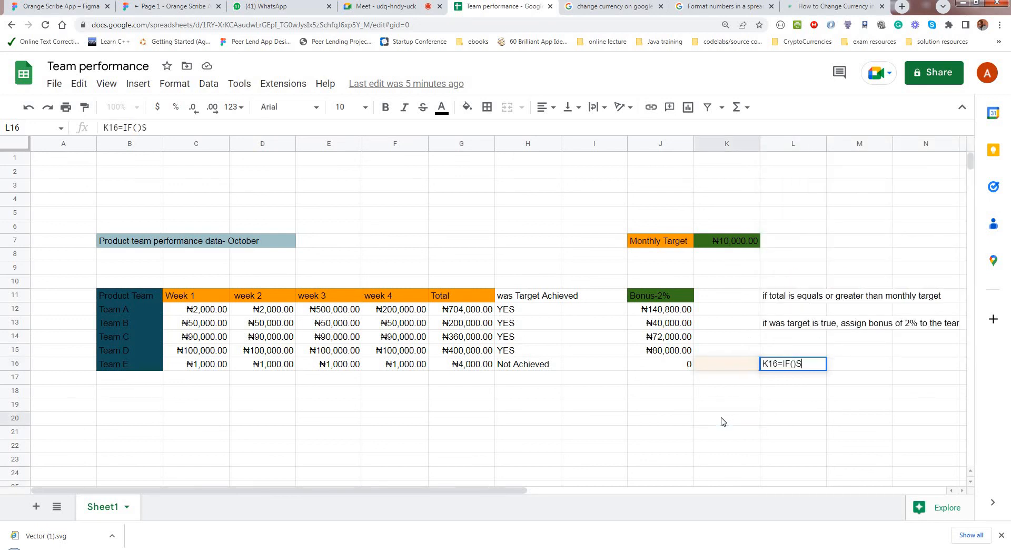
pyautogui.press('BackSpace')
pyautogui.press('BackSpace')
pyautogui.click(714, 423)
pyautogui.write('Samue')
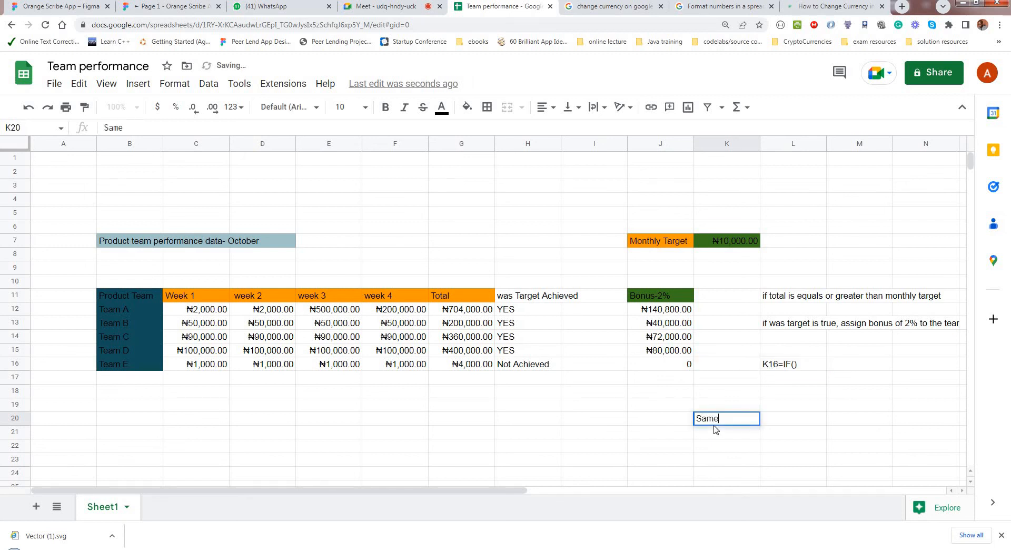
pyautogui.press('BackSpace')
pyautogui.write('ue')
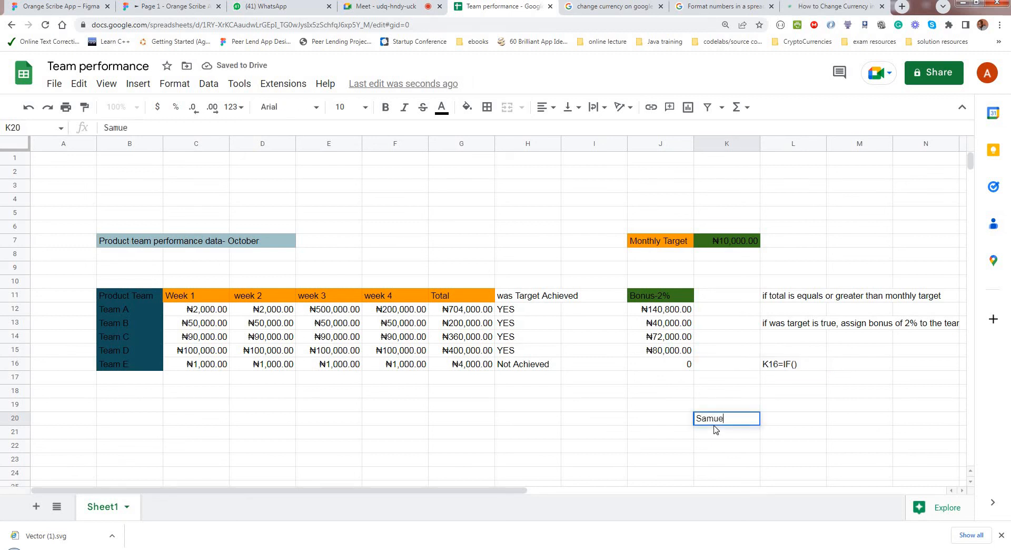
pyautogui.write('l')
pyautogui.press('Return')
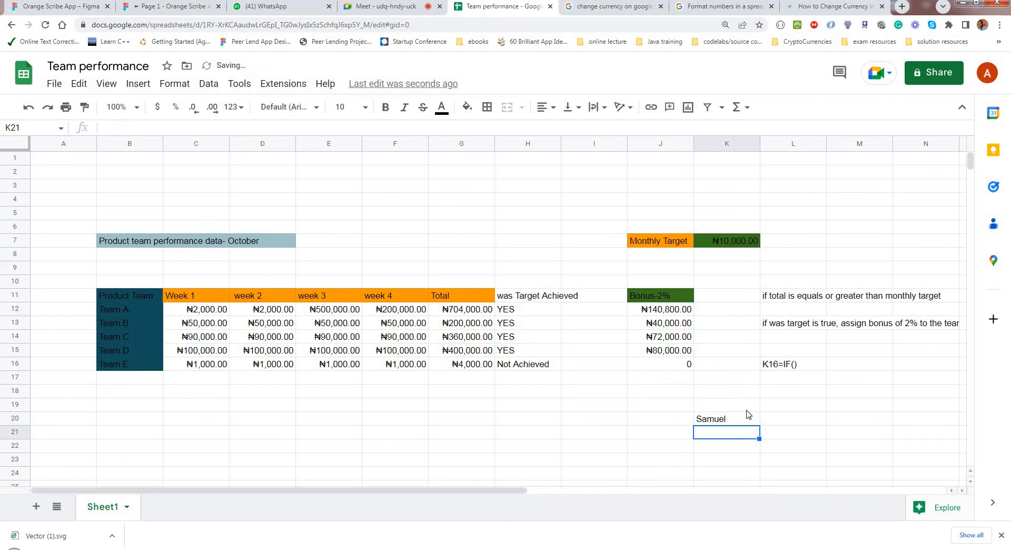
# Clear the text in L16 and briefly start an IF formula there to consult its syntax help.
pyautogui.click(794, 367)
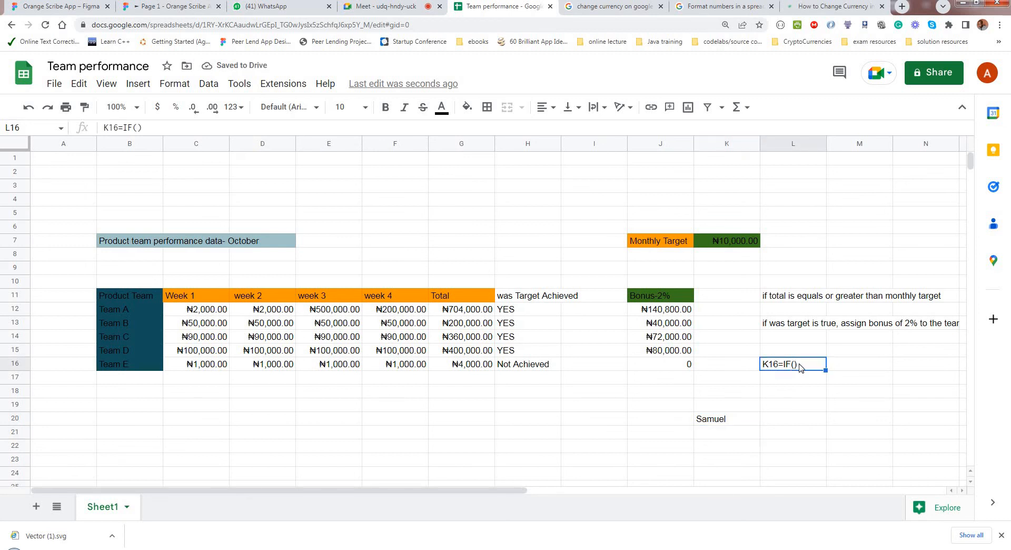
pyautogui.press('Delete')
pyautogui.write('=')
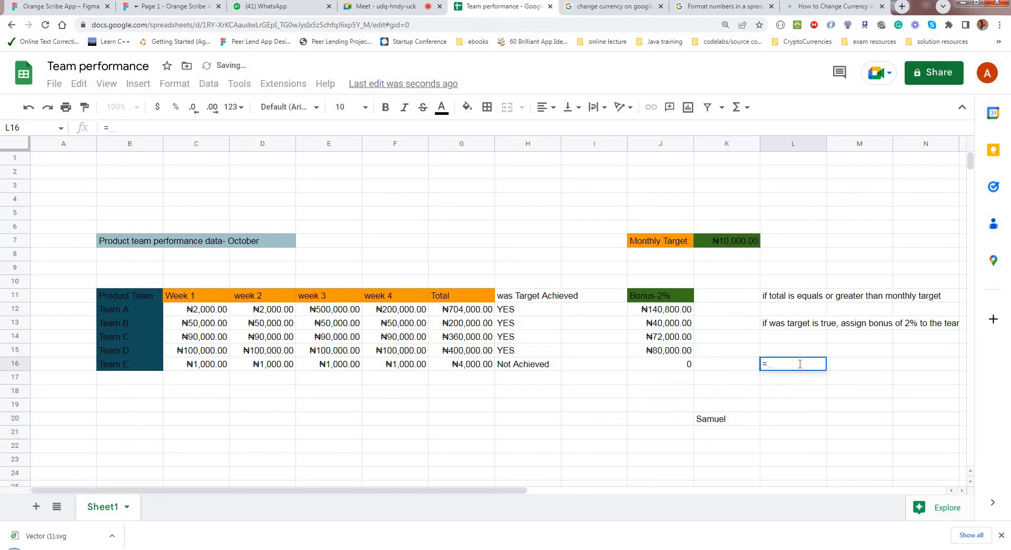
pyautogui.write('IF(')
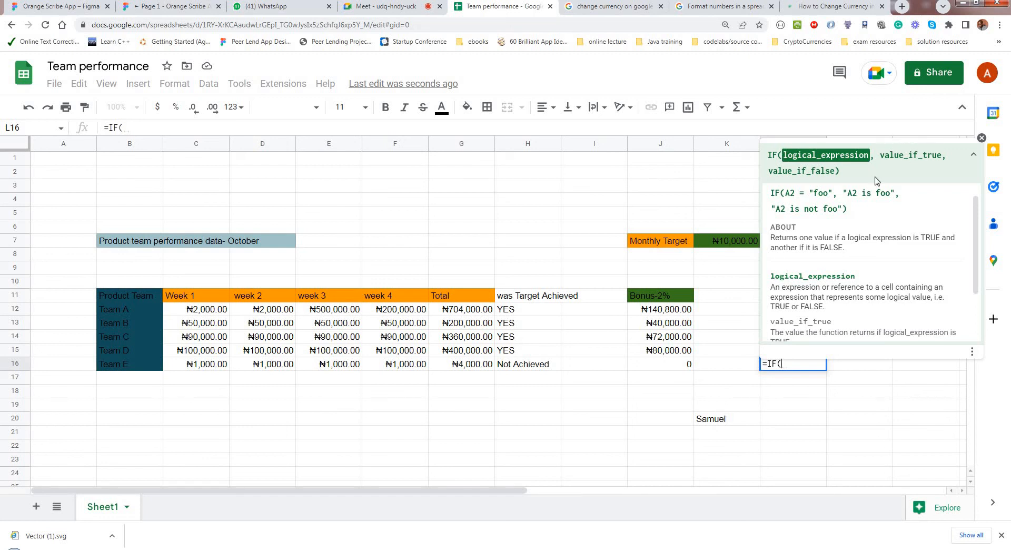
pyautogui.click(807, 170)
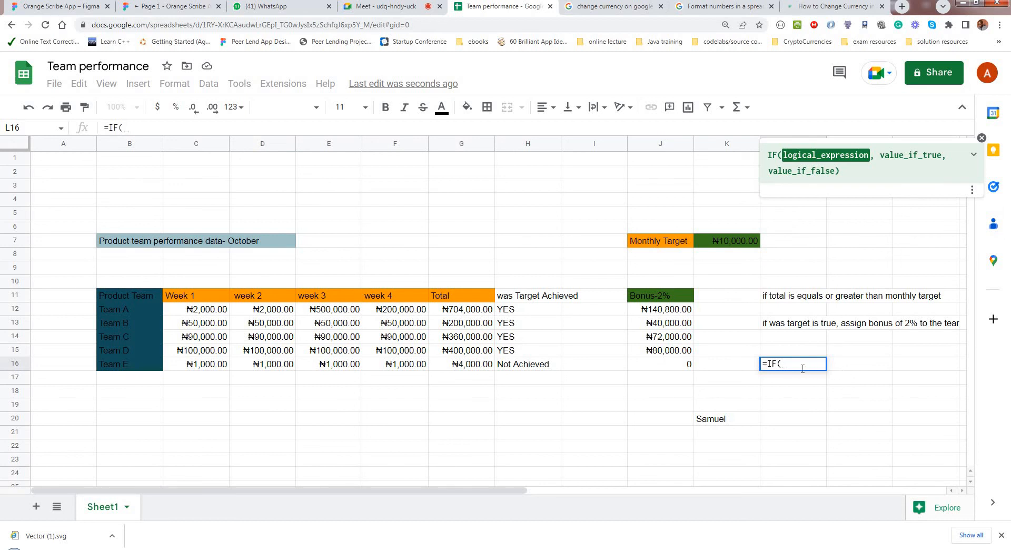
pyautogui.click(843, 367)
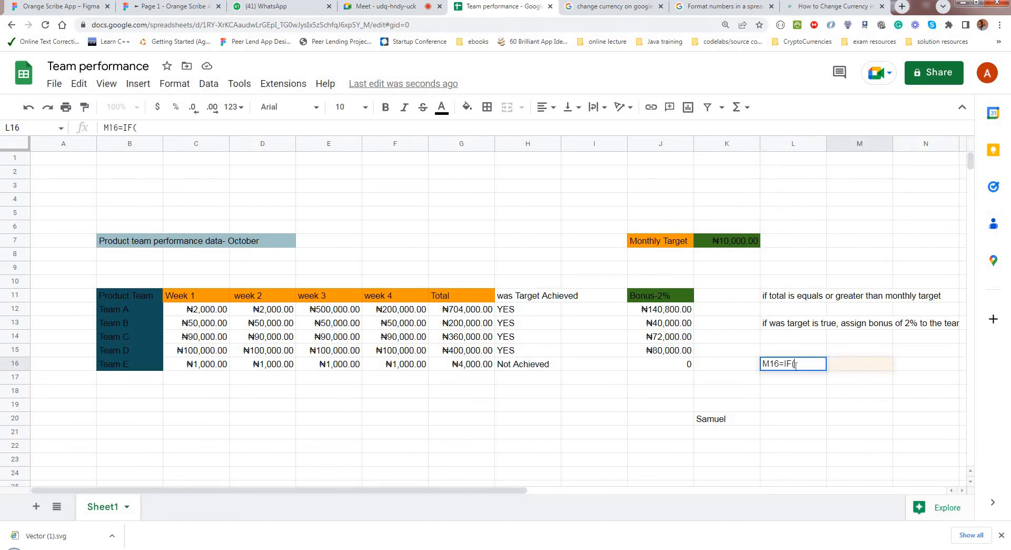
pyautogui.press('Escape')
# Examine the value-if-true (G12*0.2) and value-if-false 0 parts of J12's bonus formula, and check the Total formula in G12.
pyautogui.click(661, 312)
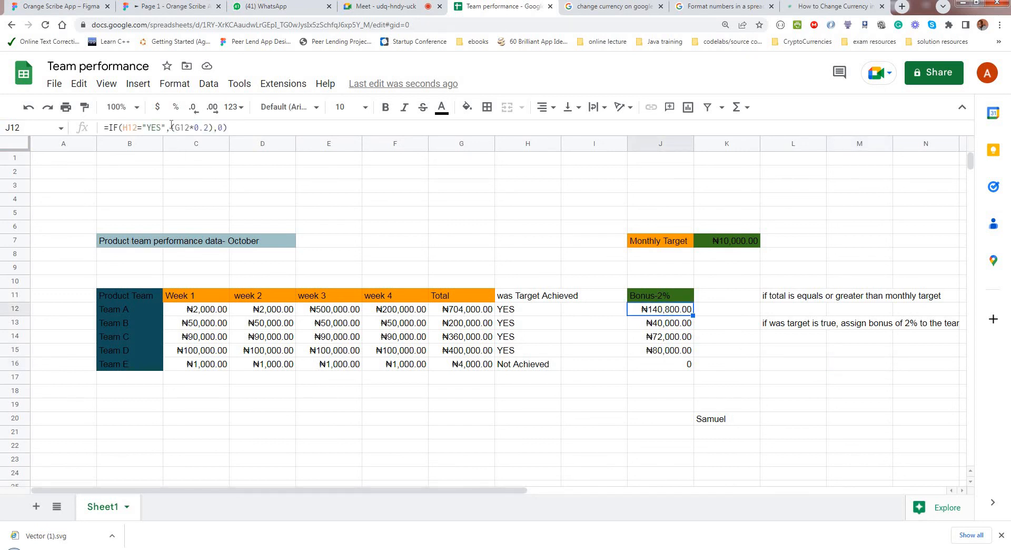
pyautogui.moveTo(170, 127); pyautogui.dragTo(218, 127)
pyautogui.doubleClick(220, 127)
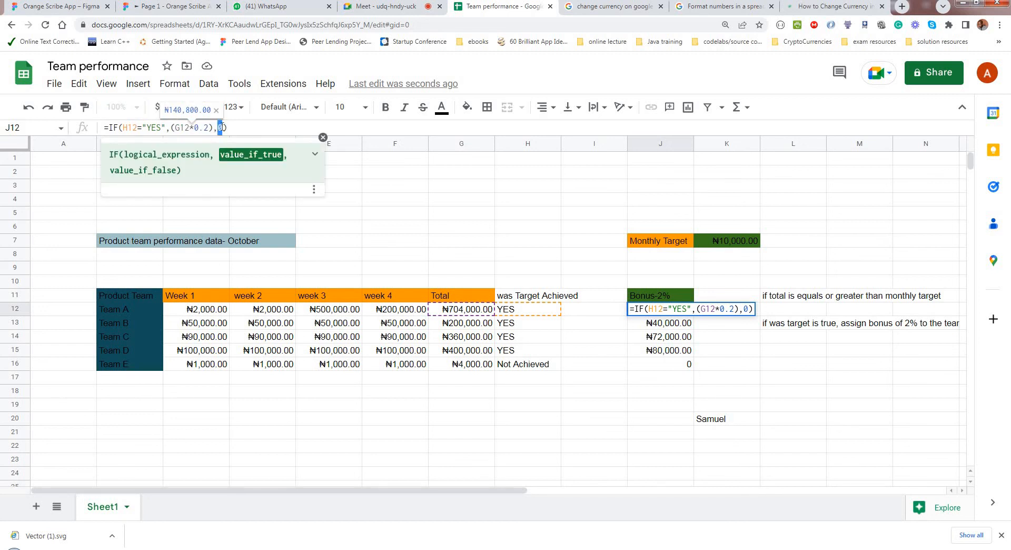
pyautogui.click(214, 127)
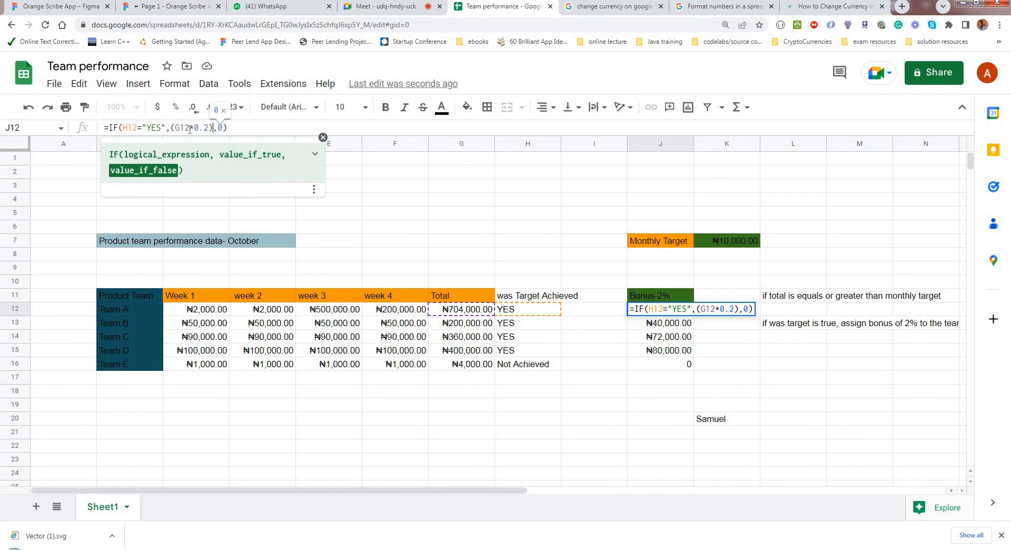
pyautogui.moveTo(213, 128); pyautogui.dragTo(171, 127)
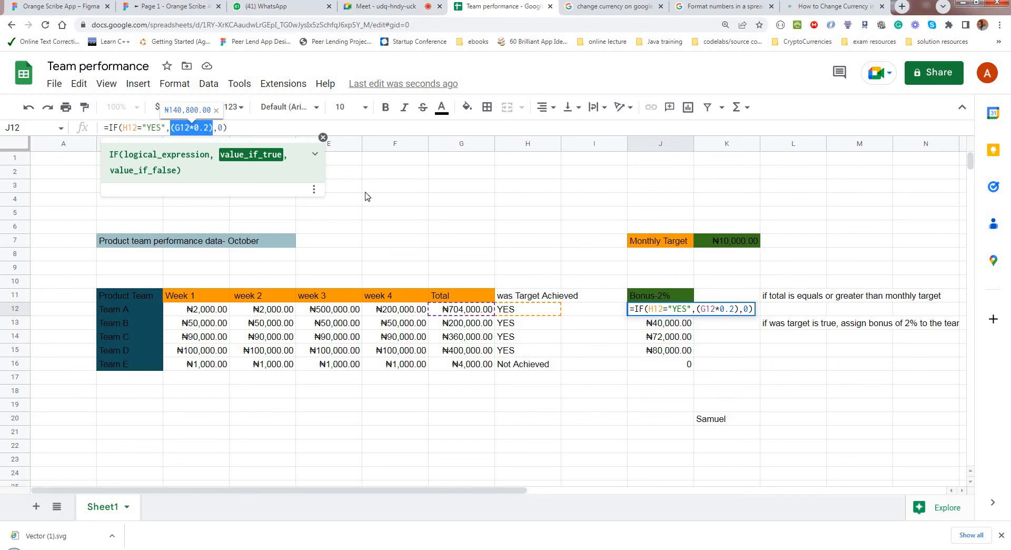
pyautogui.click(469, 312)
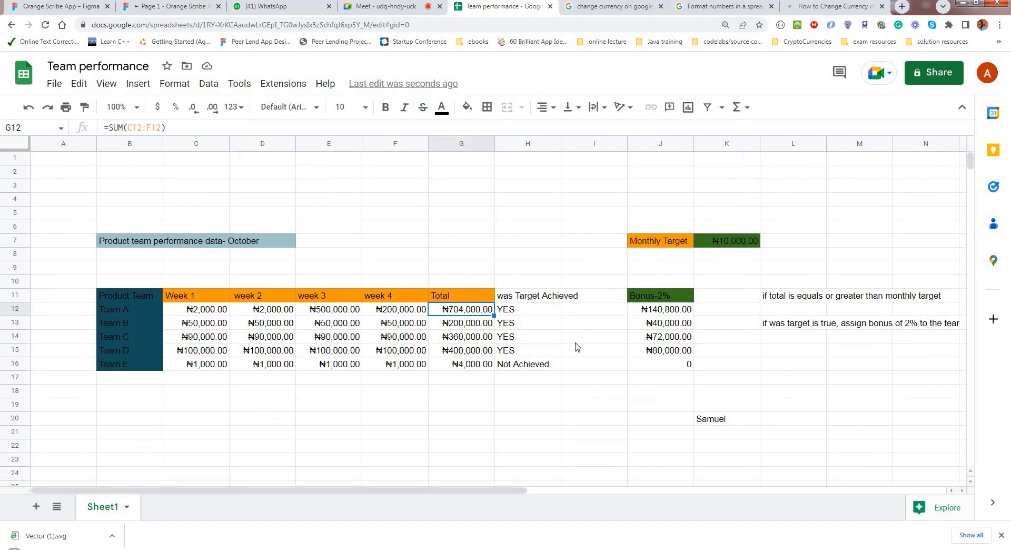
# Write the explanatory note "bonus = total * 0.2" in L18 and "OR" in L19.
pyautogui.click(789, 396)
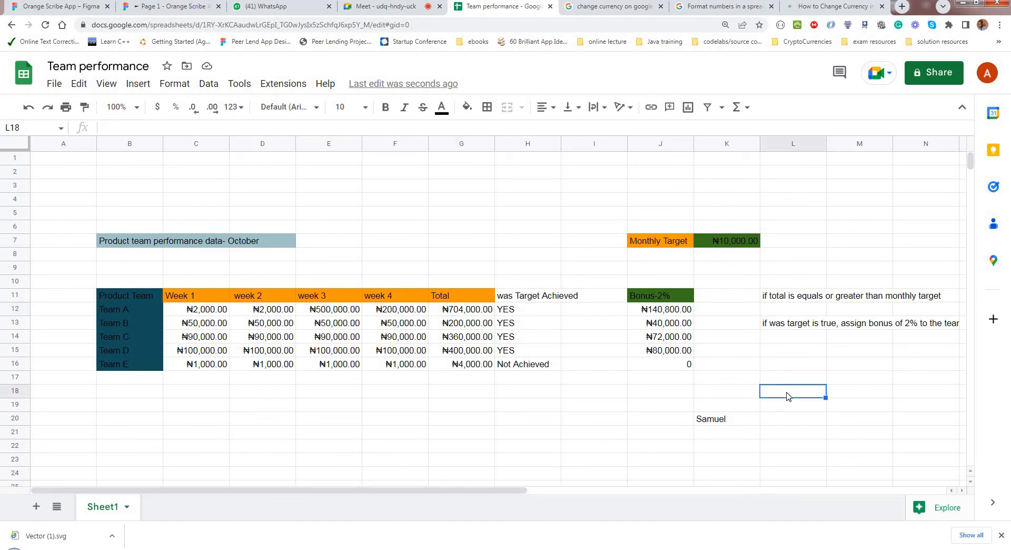
pyautogui.write('bonus = ')
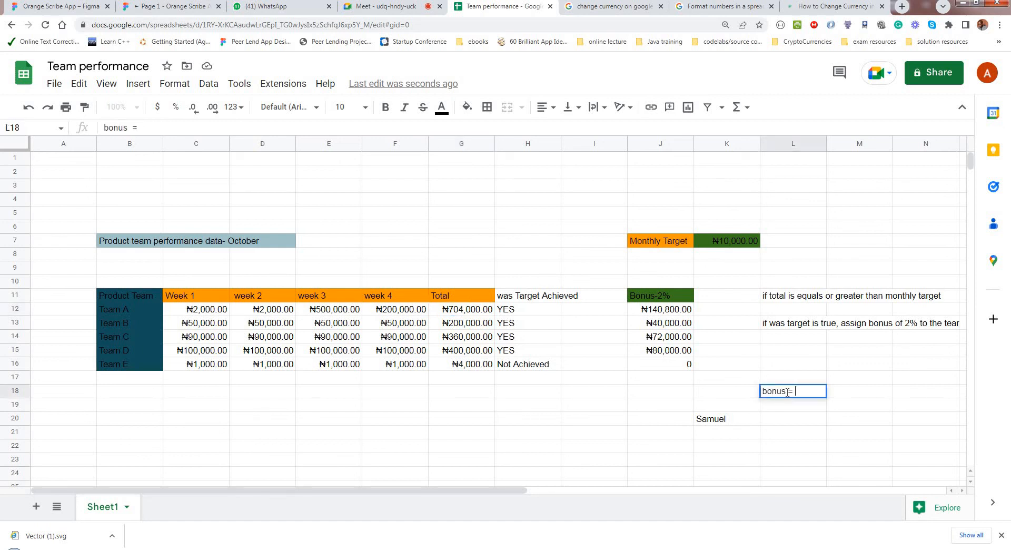
pyautogui.write('total * 0.2')
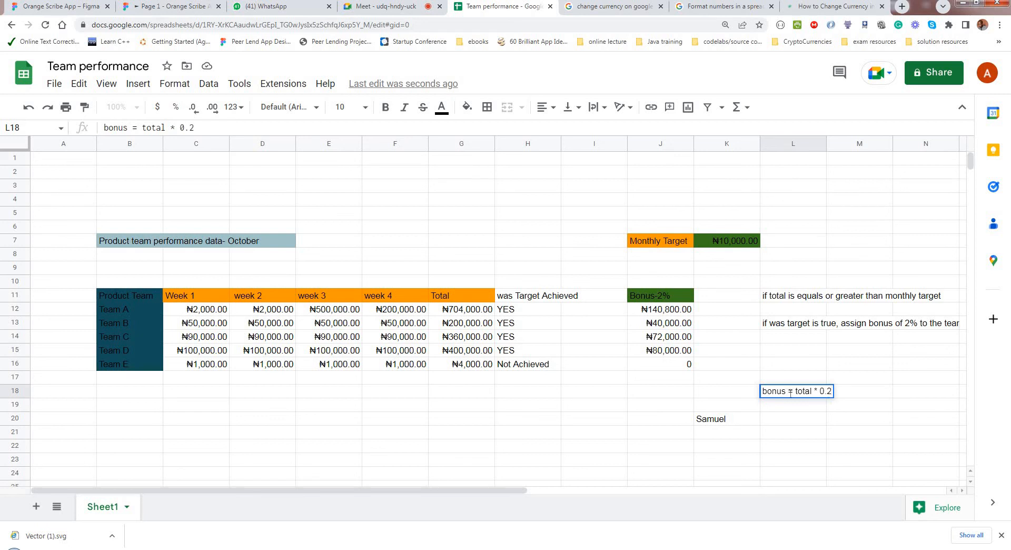
pyautogui.click(844, 396)
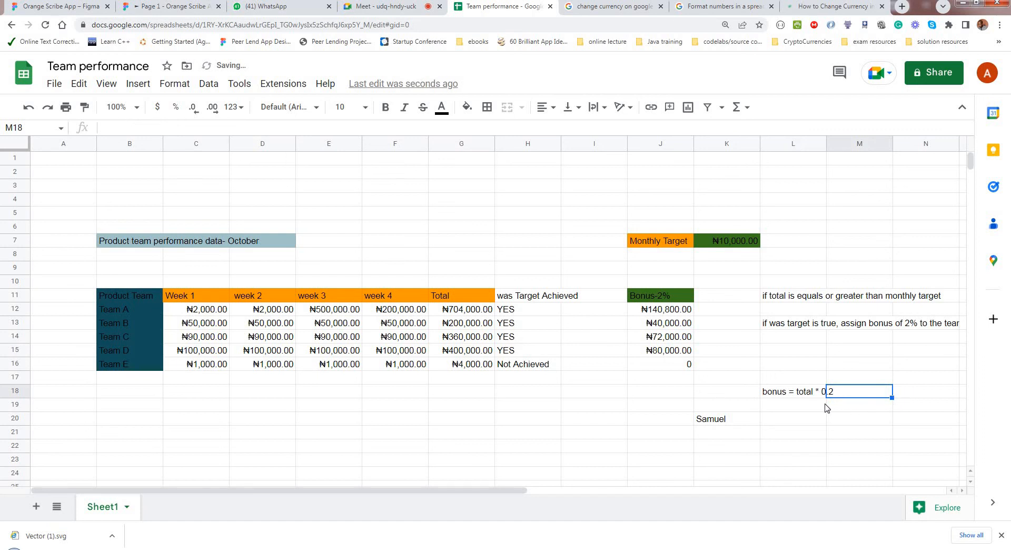
pyautogui.click(824, 406)
pyautogui.write('OR')
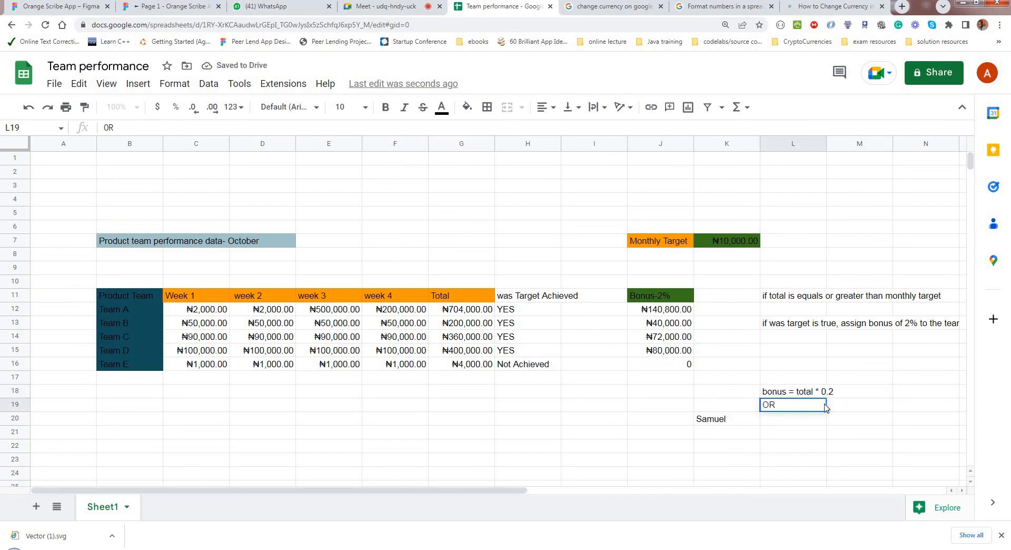
pyautogui.press('Return')
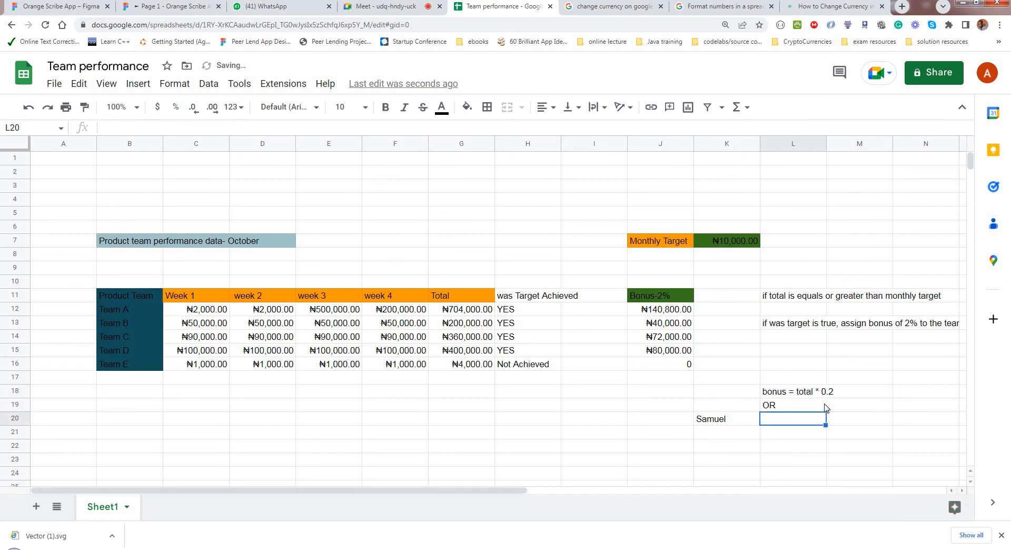
# Write the alternative bonus note "bonus = (total * (2/100))" in L20 and highlight its calculation part.
pyautogui.write('bonus')
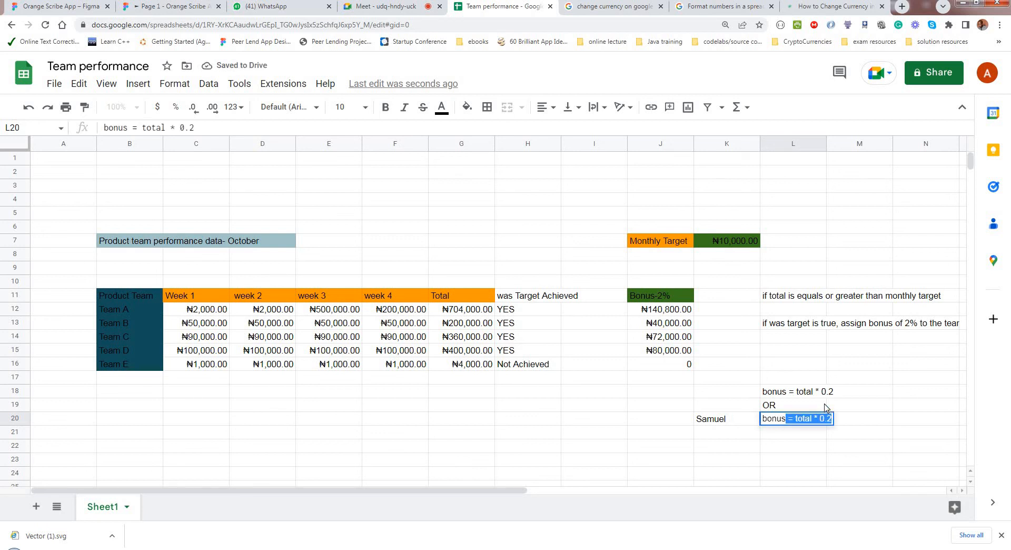
pyautogui.write(' = ()')
pyautogui.press('Left')
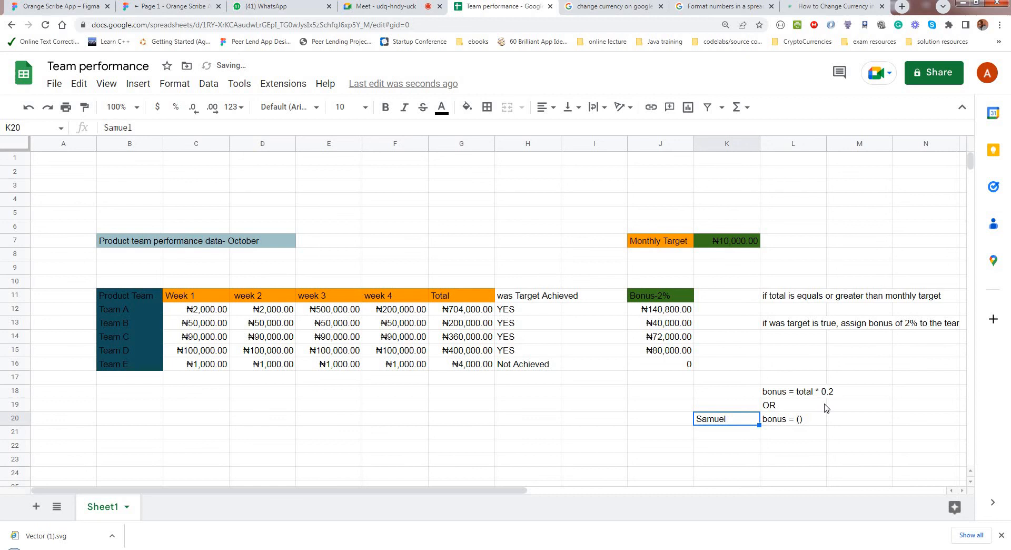
pyautogui.click(802, 420)
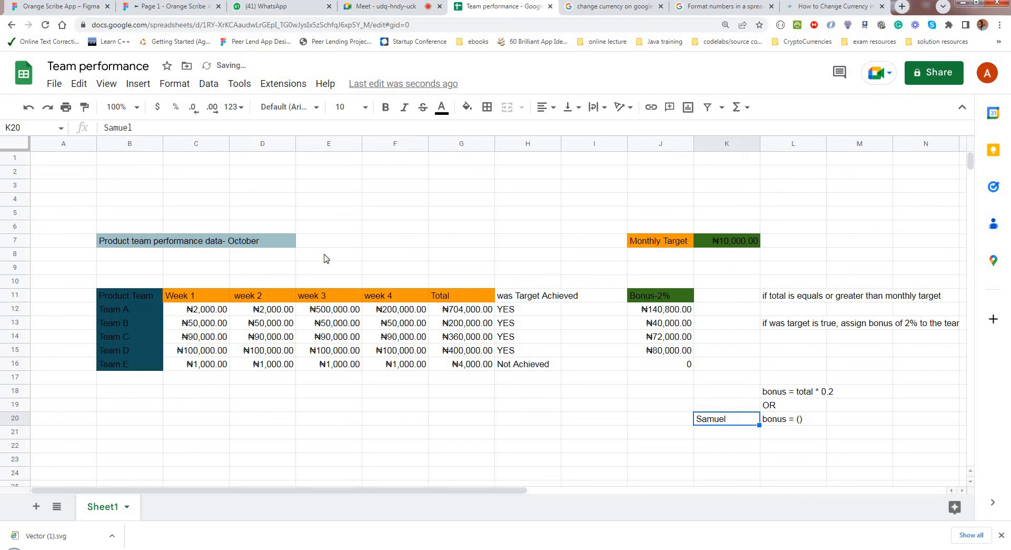
pyautogui.click(147, 128)
pyautogui.write('t')
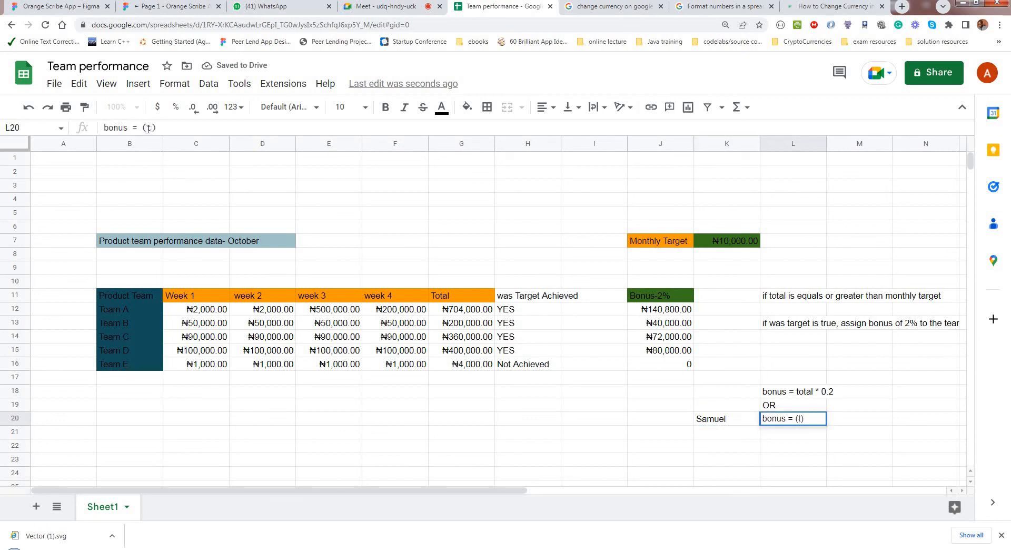
pyautogui.press('BackSpace')
pyautogui.write('total')
pyautogui.write('* ()')
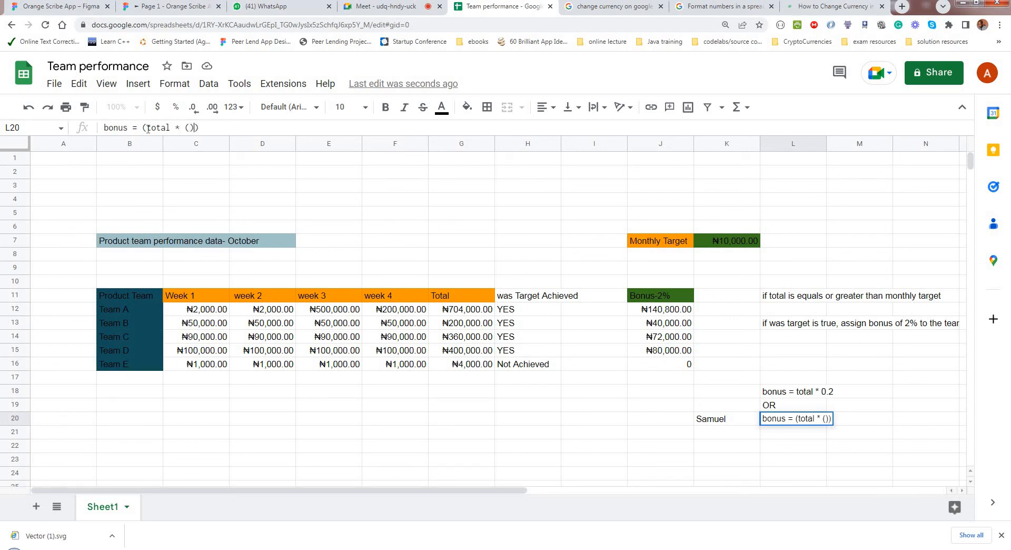
pyautogui.write('2/100')
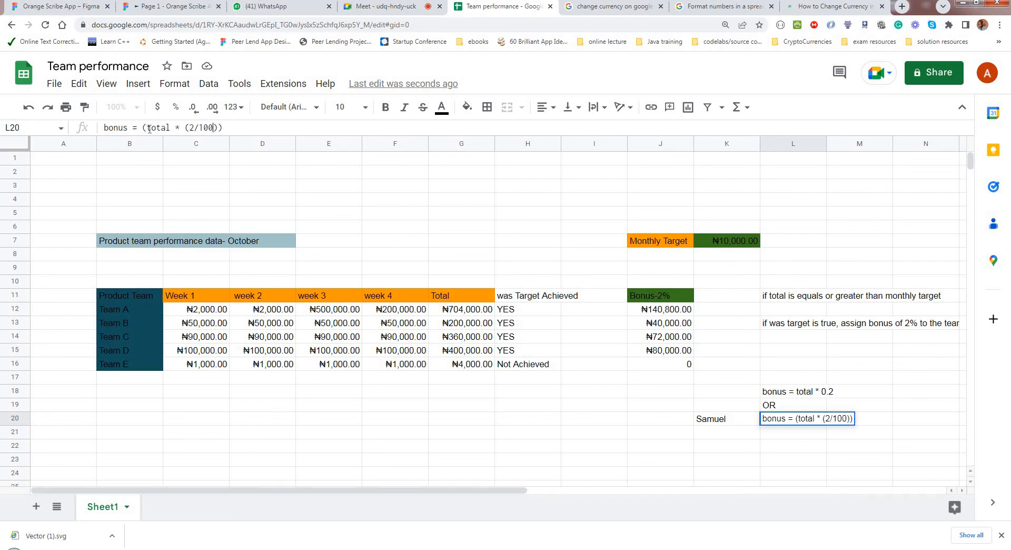
pyautogui.moveTo(223, 128); pyautogui.dragTo(138, 127)
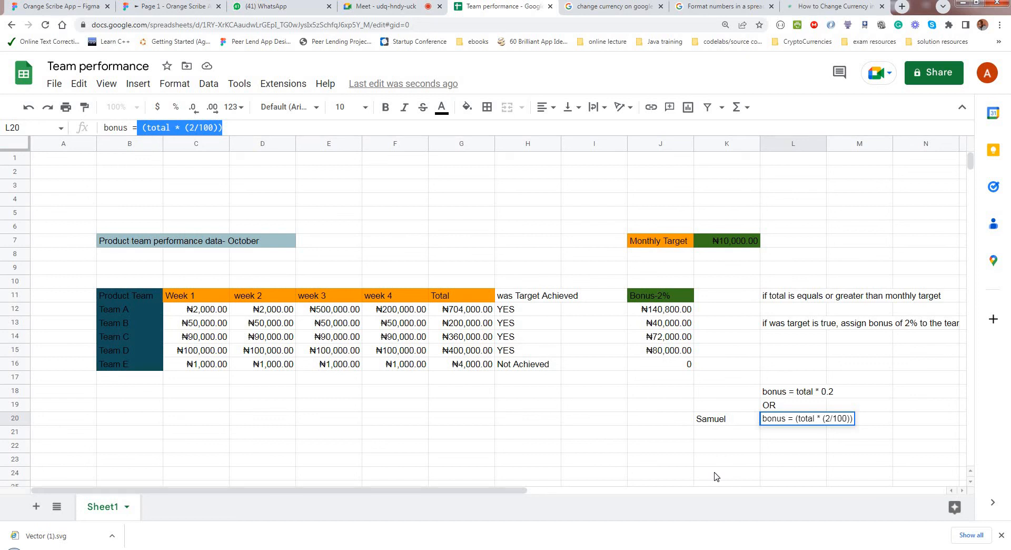
# Clear the bonus notes in L18:M20 and the sample name in K20.
pyautogui.click(777, 396)
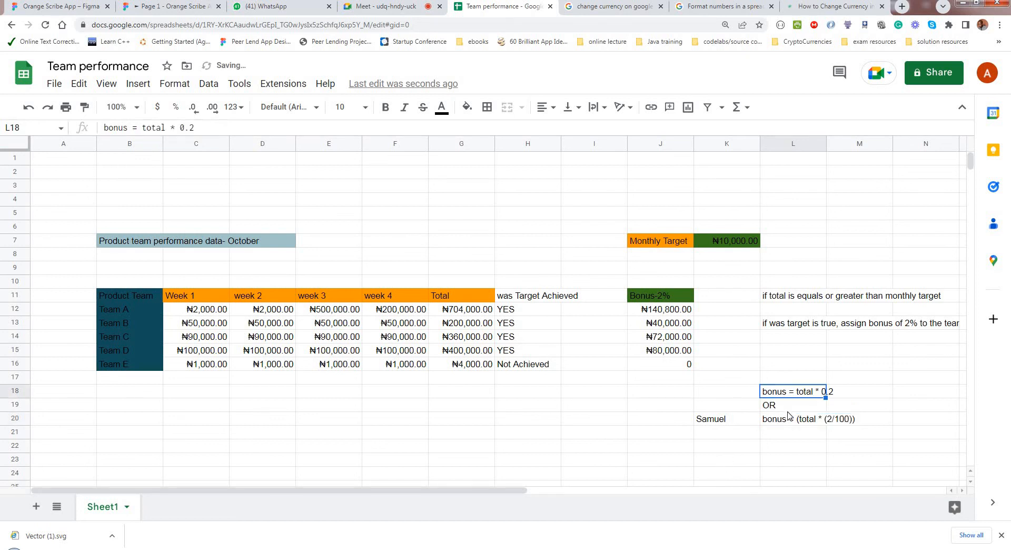
pyautogui.keyDown('shift'); pyautogui.click(742, 422); pyautogui.keyUp('shift')
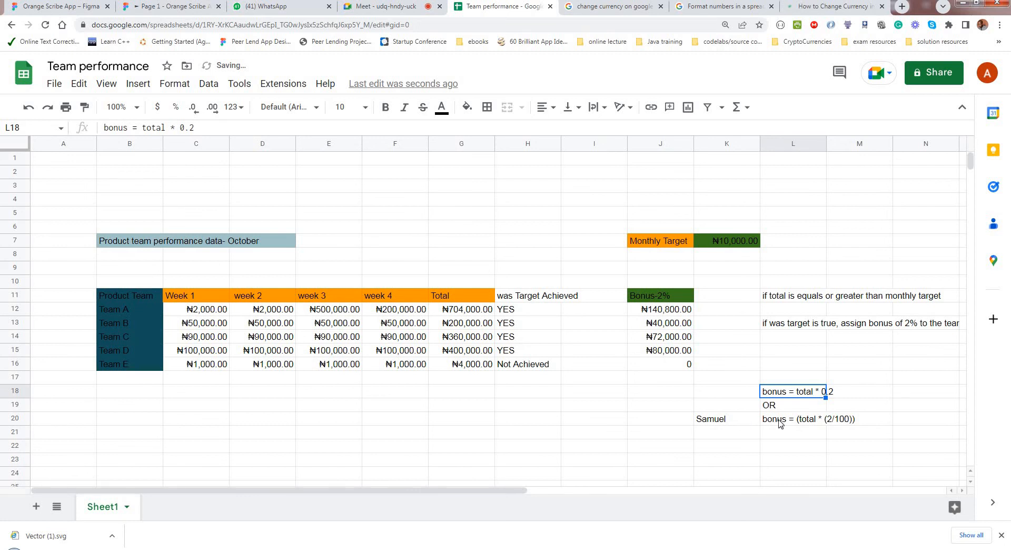
pyautogui.keyDown('shift'); pyautogui.click(857, 421); pyautogui.keyUp('shift')
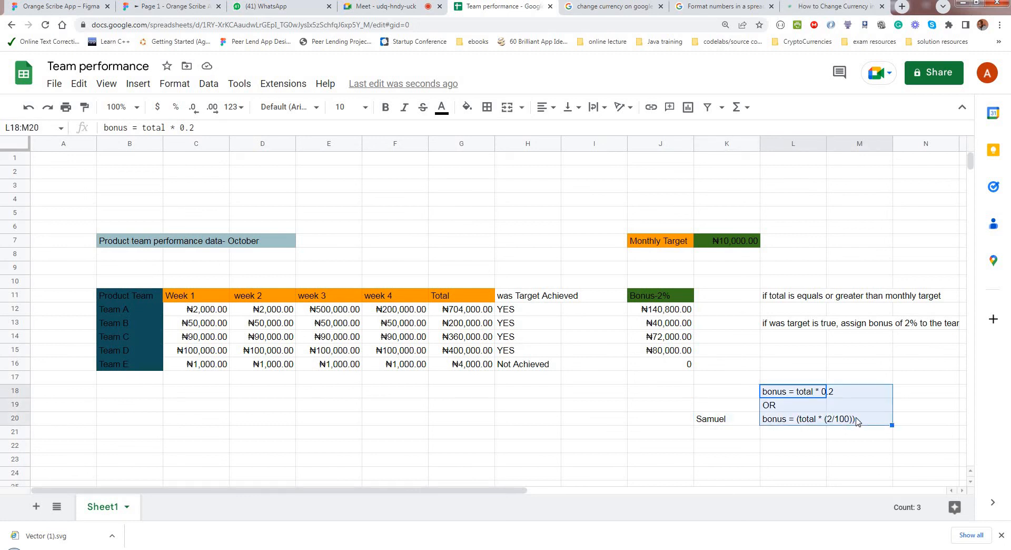
pyautogui.press('Delete')
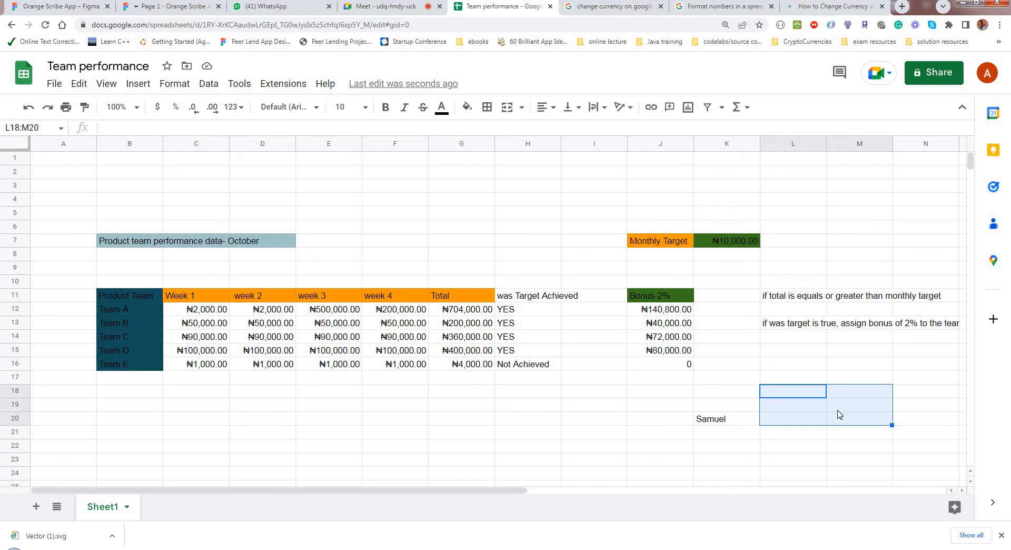
pyautogui.click(718, 423)
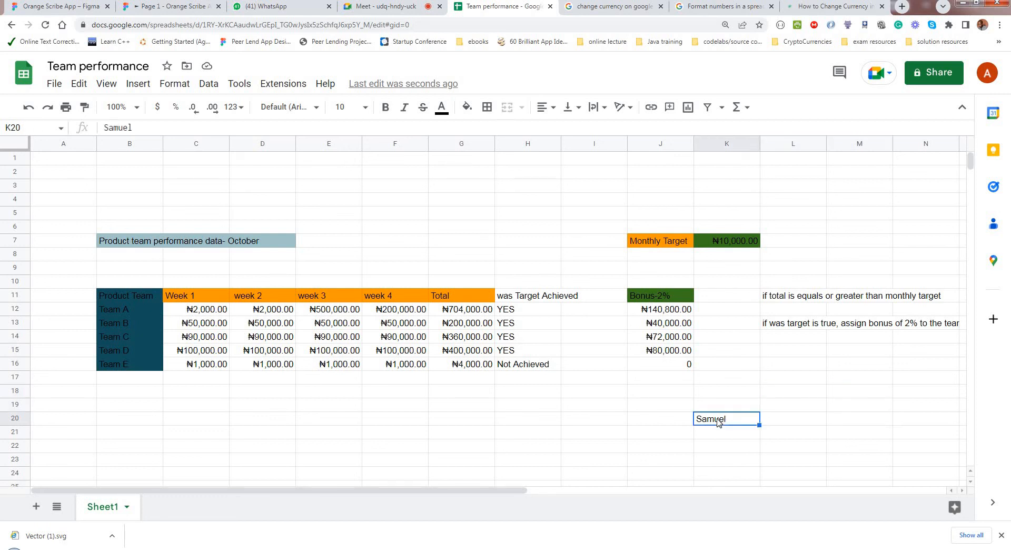
pyautogui.press('Delete')
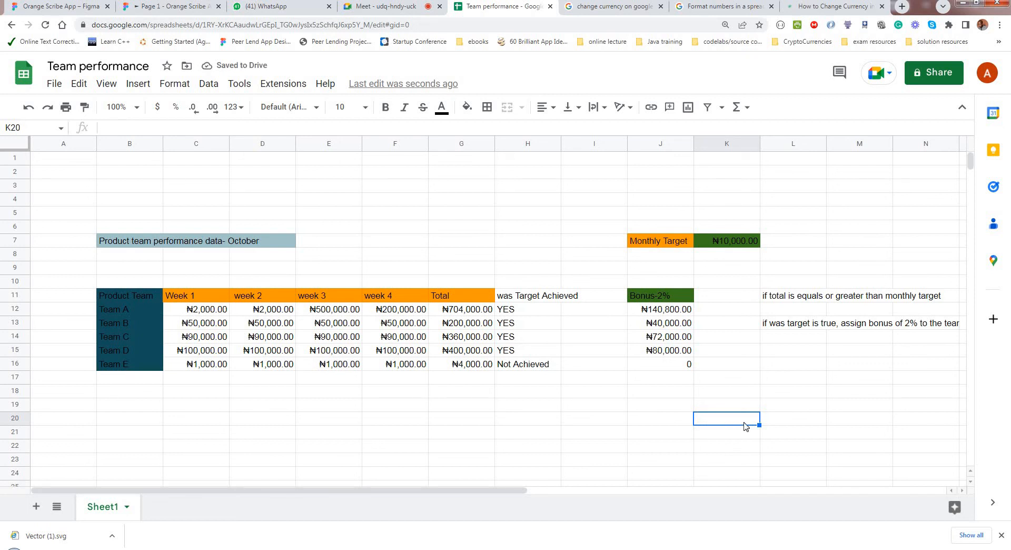
# Set the multiplier in J12's bonus formula to 0.5 and fill the formula down to J16.
pyautogui.click(671, 312)
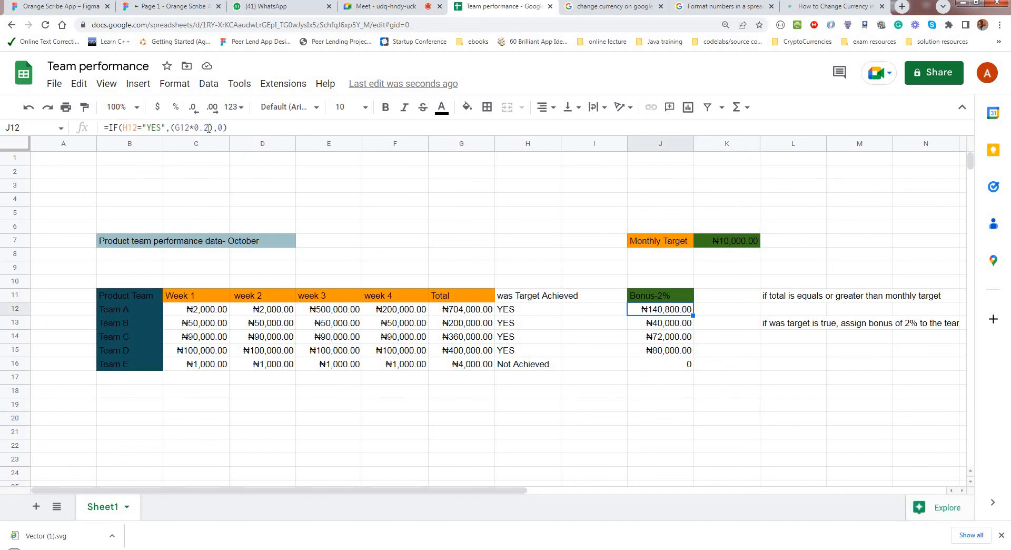
pyautogui.click(208, 128)
pyautogui.press('BackSpace')
pyautogui.write('5')
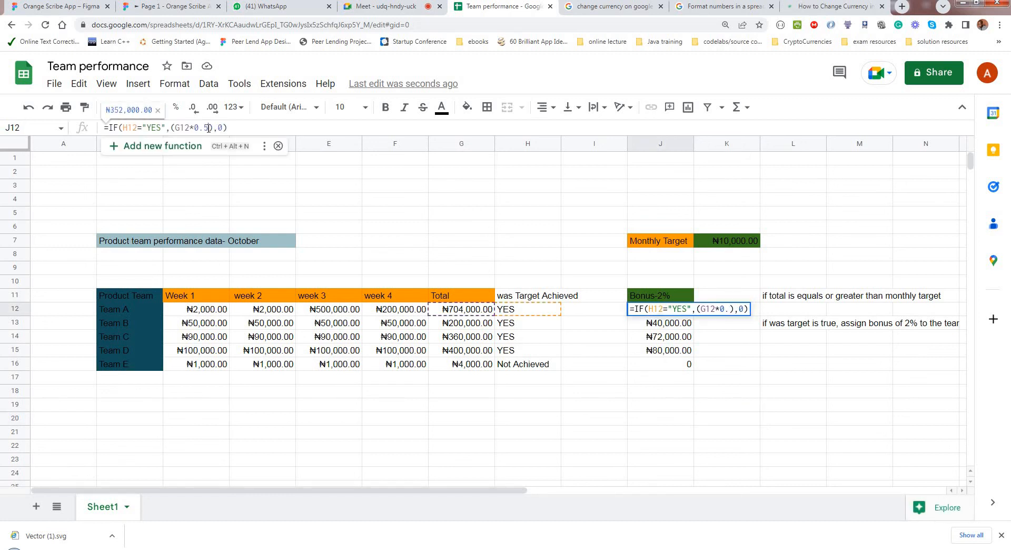
pyautogui.press('Return')
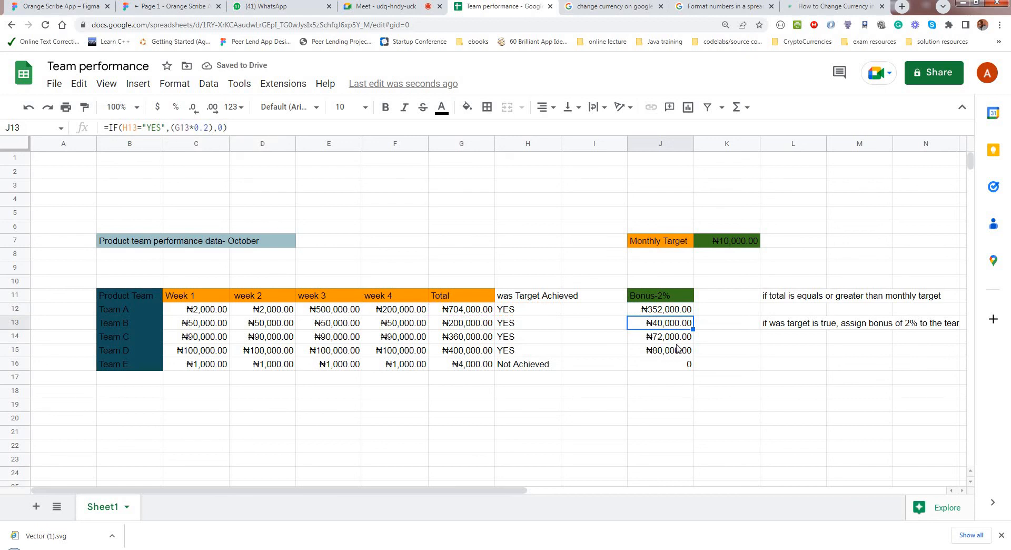
pyautogui.click(690, 312)
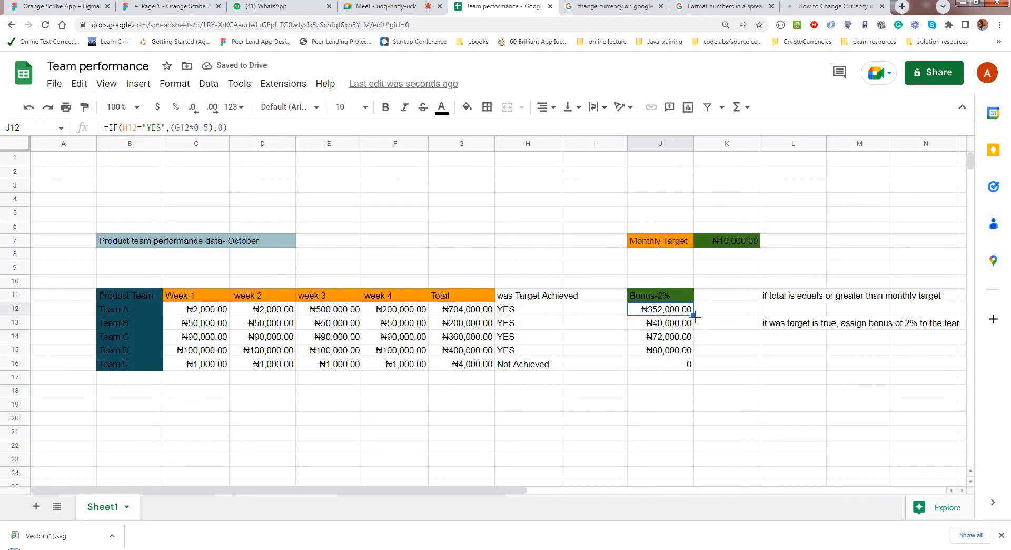
pyautogui.moveTo(693, 316); pyautogui.dragTo(693, 366)
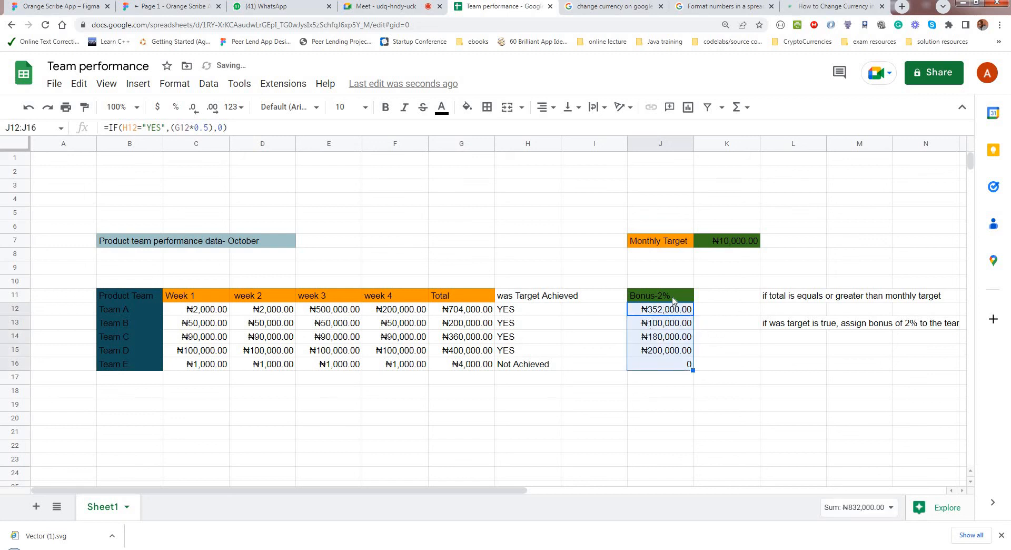
# Compare the bonus heading in J11 with the multiplier used in J12's IF formula.
pyautogui.click(672, 299)
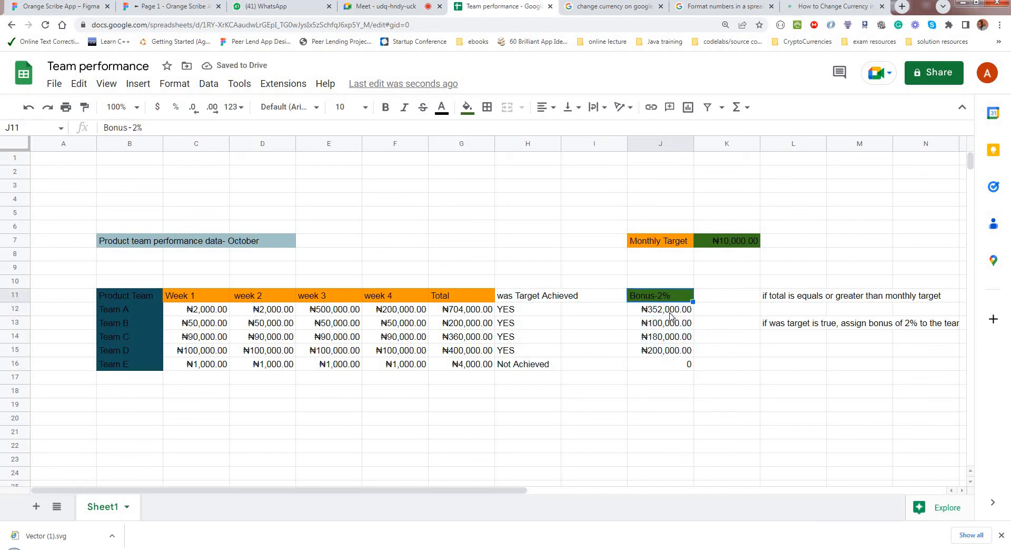
pyautogui.press('Down')
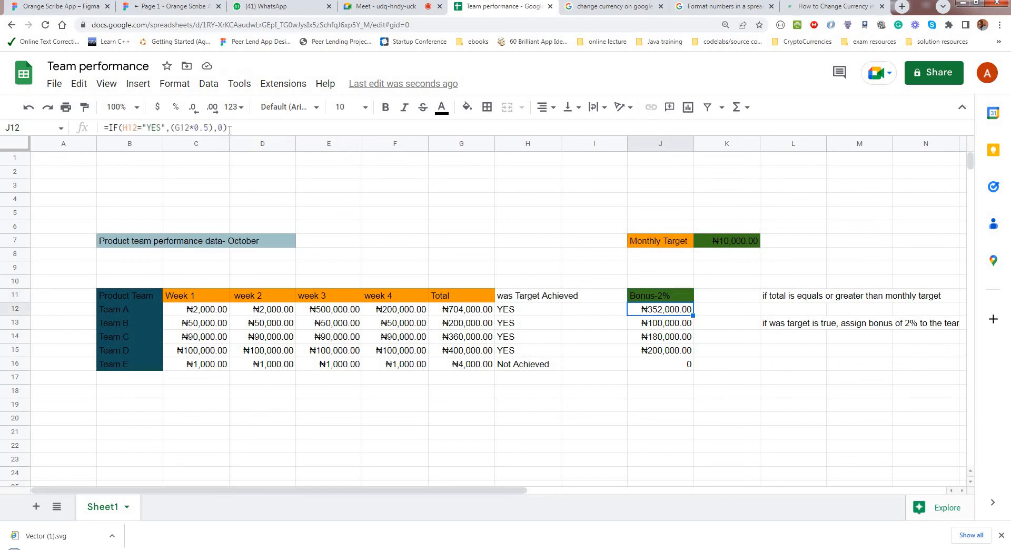
pyautogui.press('Return')
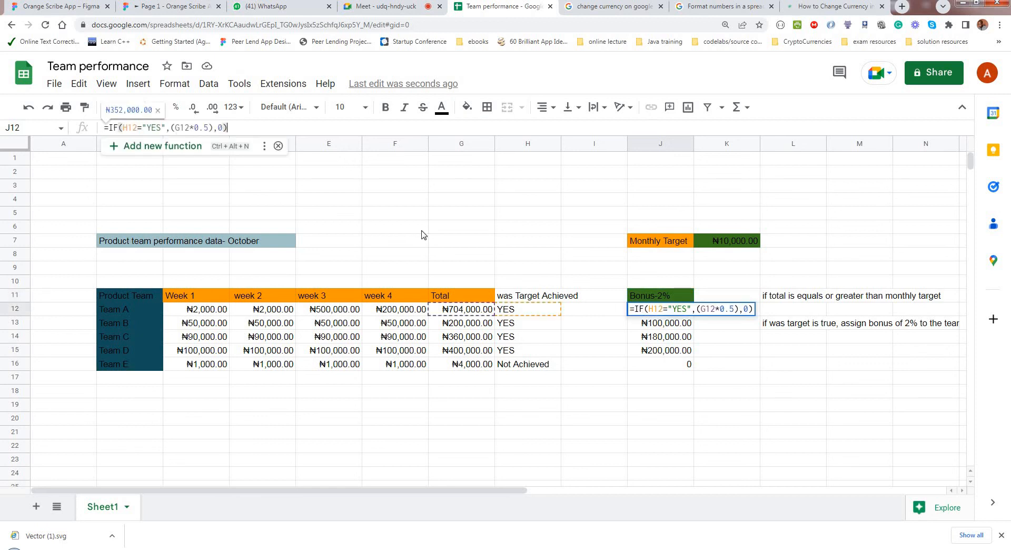
pyautogui.click(669, 299)
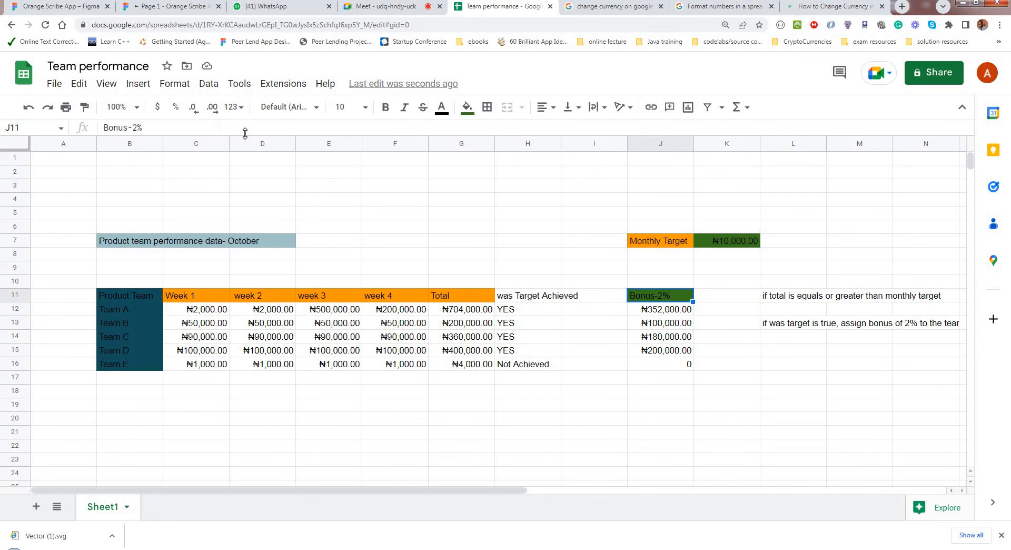
pyautogui.click(673, 310)
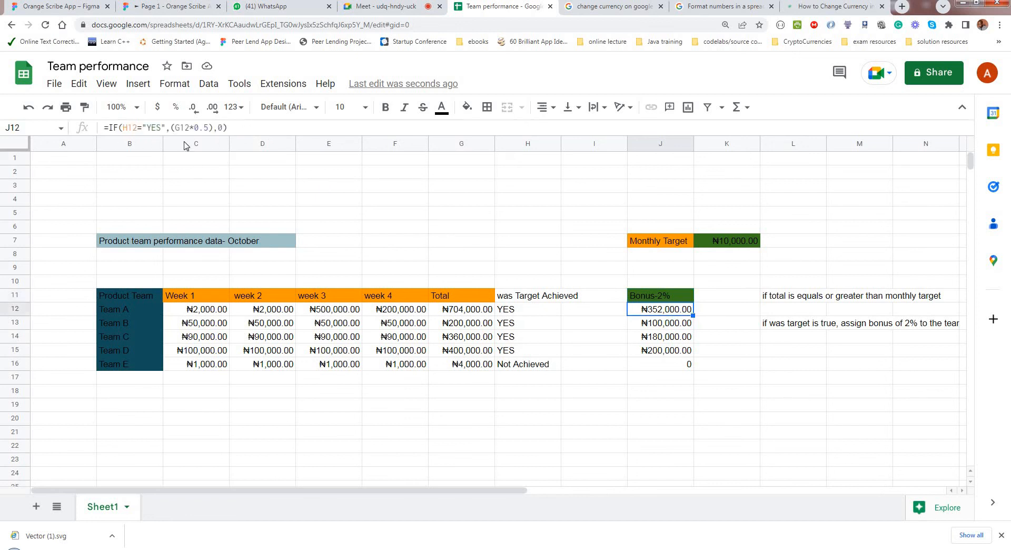
pyautogui.click(209, 128)
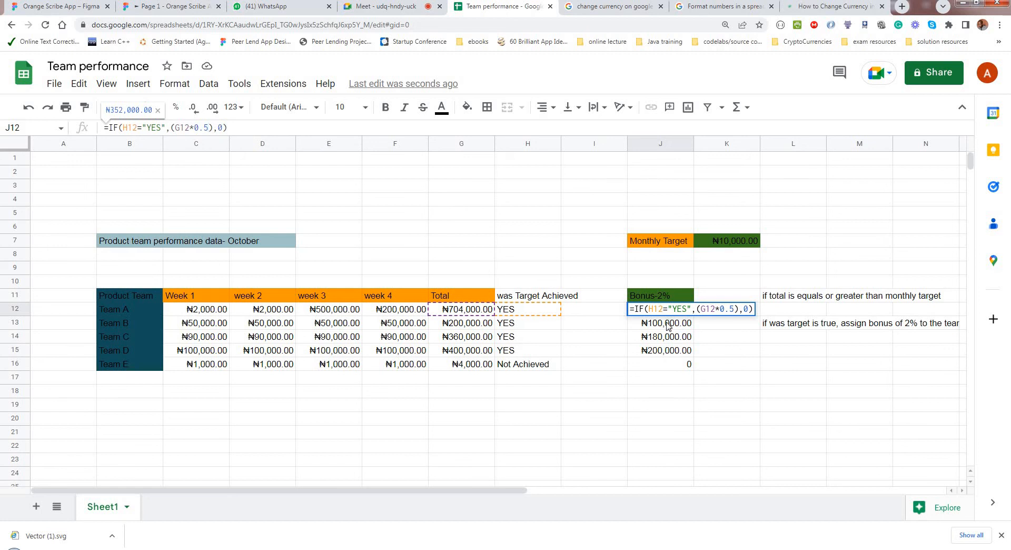
pyautogui.press('Return')
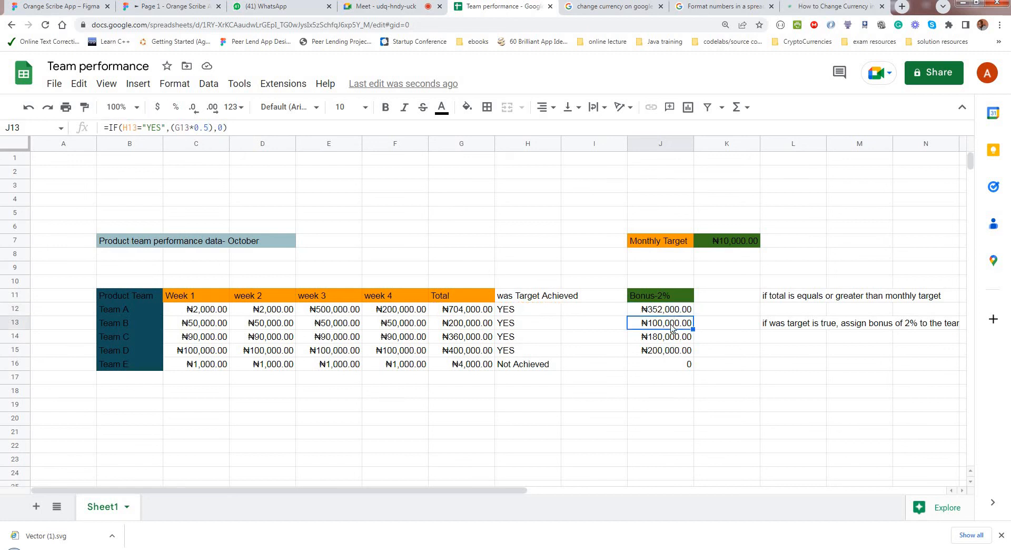
# Set the multiplier in J13's bonus formula to 0.2.
pyautogui.click(209, 127)
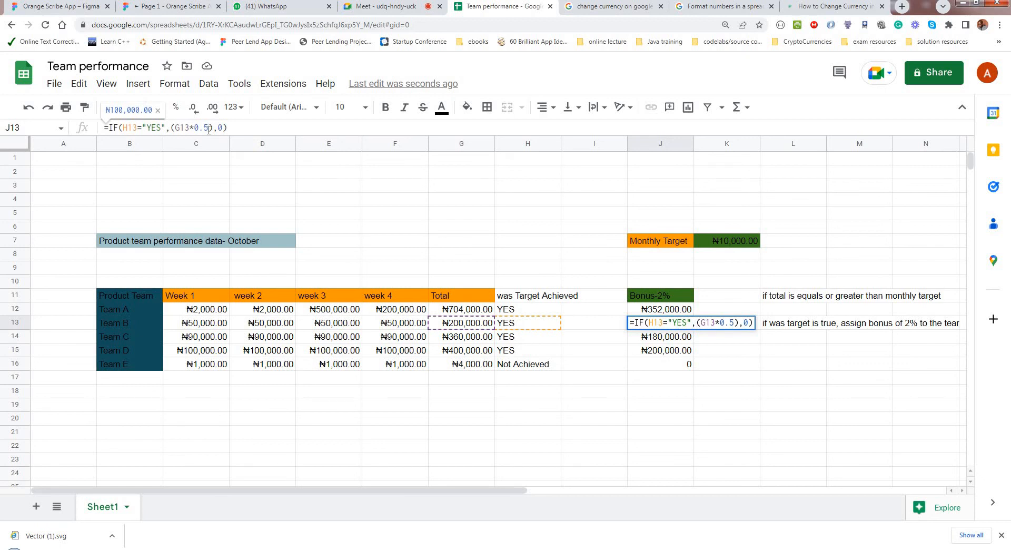
pyautogui.press('BackSpace')
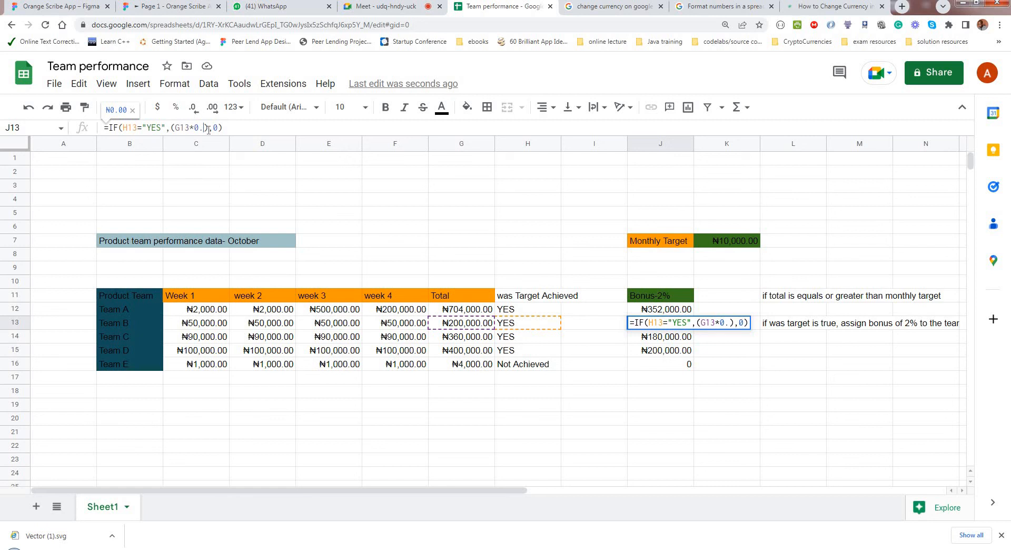
pyautogui.write('2')
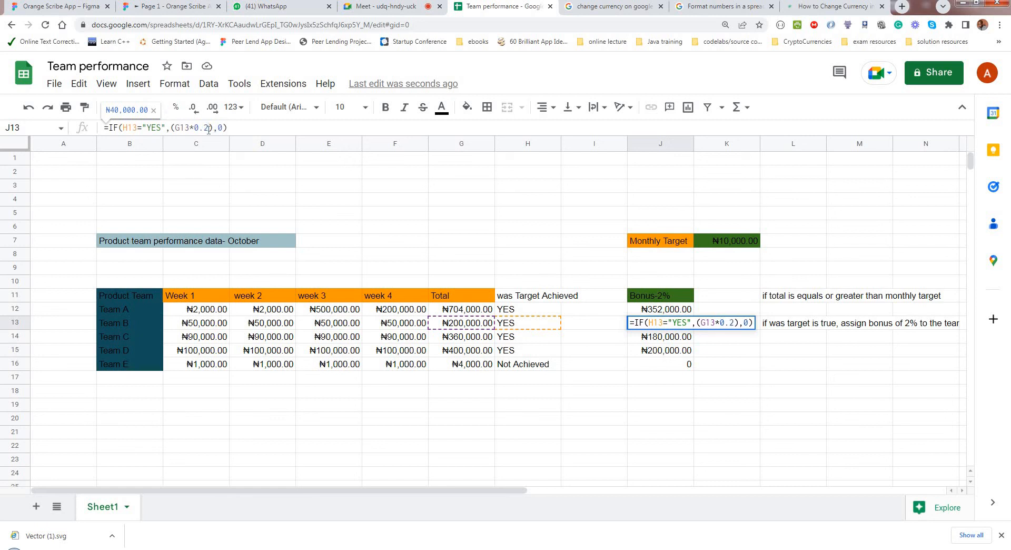
pyautogui.press('Return')
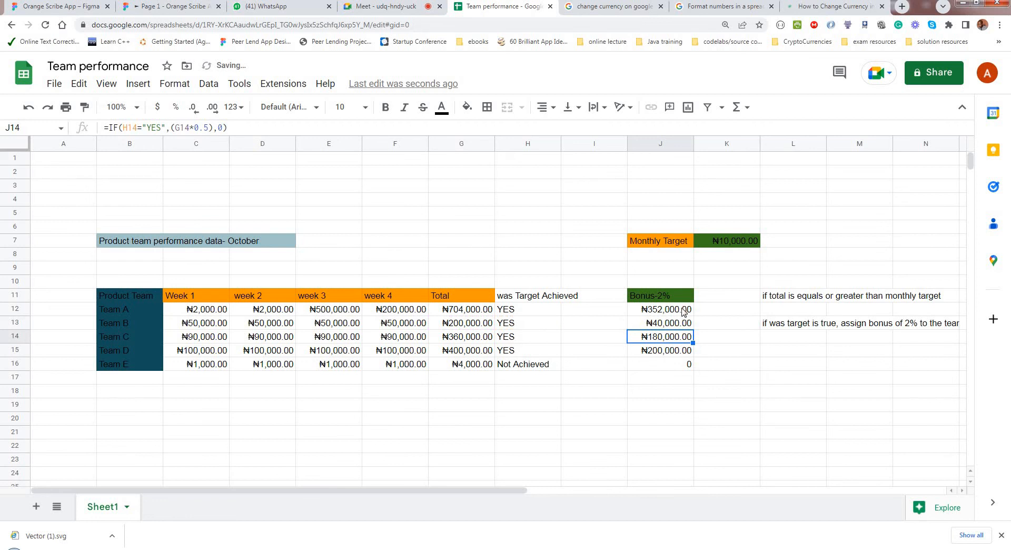
# Set the multiplier in J12's bonus formula to 0.2 and fill the formula down to J16.
pyautogui.click(690, 313)
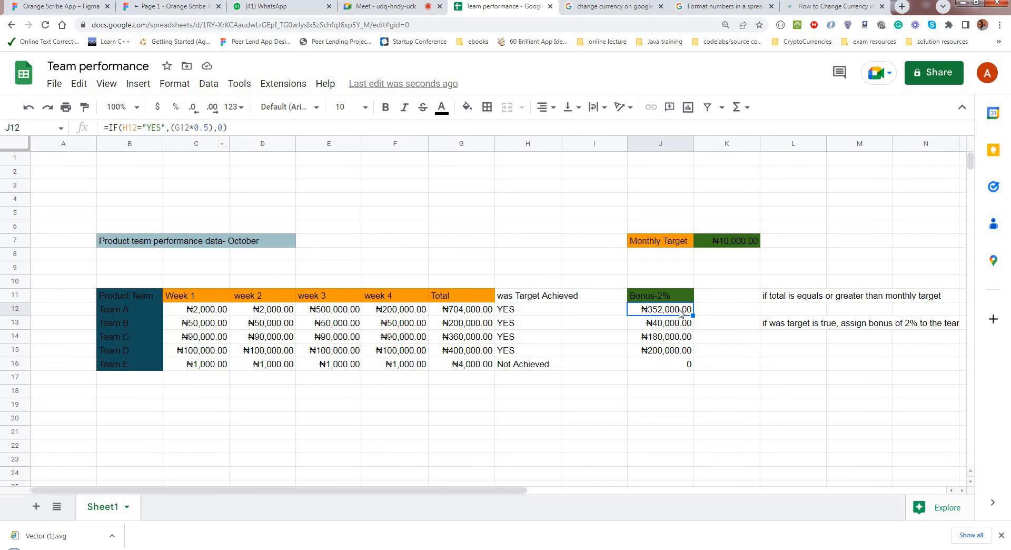
pyautogui.click(207, 128)
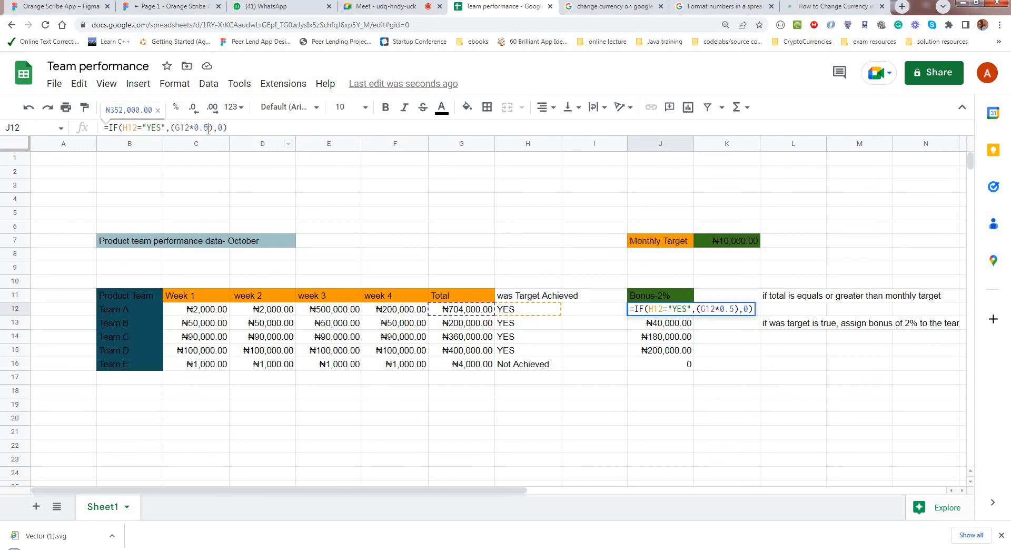
pyautogui.press('BackSpace')
pyautogui.write('2')
pyautogui.press('Return')
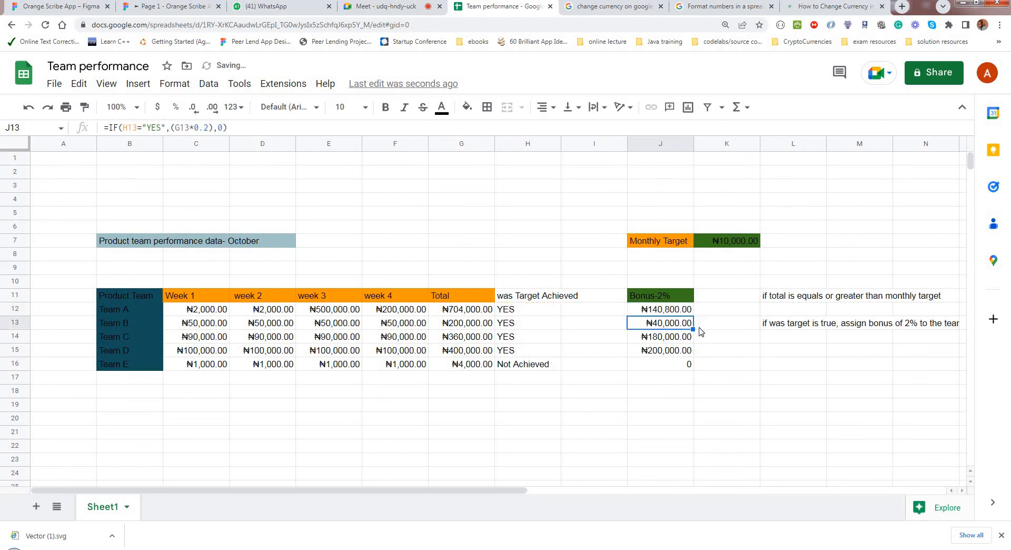
pyautogui.click(689, 309)
pyautogui.moveTo(693, 315); pyautogui.dragTo(692, 367)
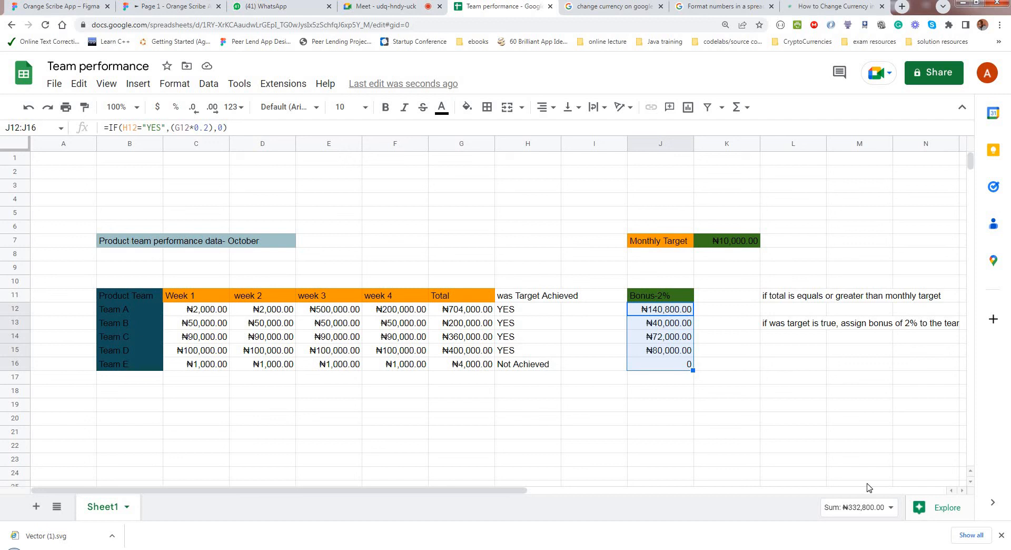
# Undo the recent edits back to the point where H6 still holds its amount.
pyautogui.hotkey('ctrl', 'z')
pyautogui.hotkey('ctrl', 'z')
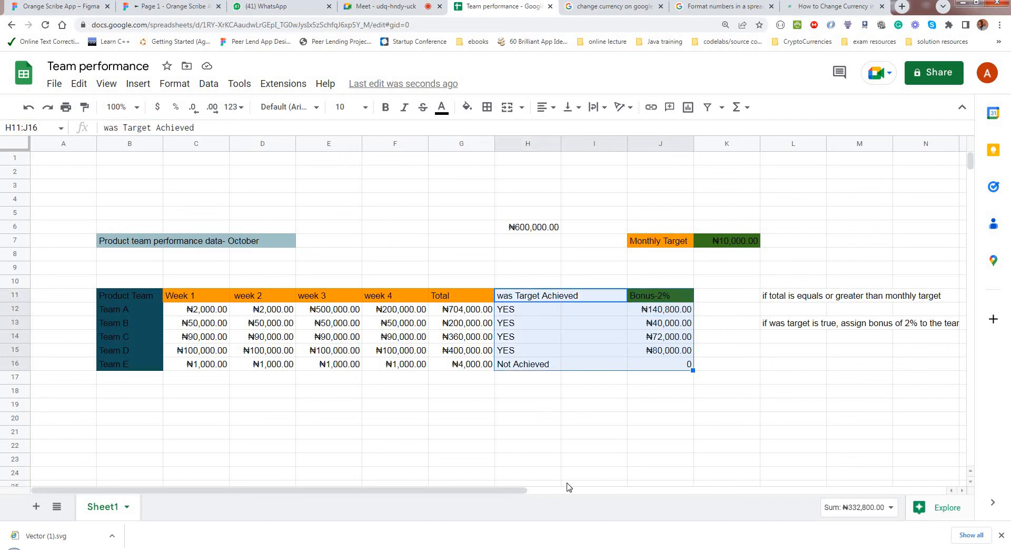